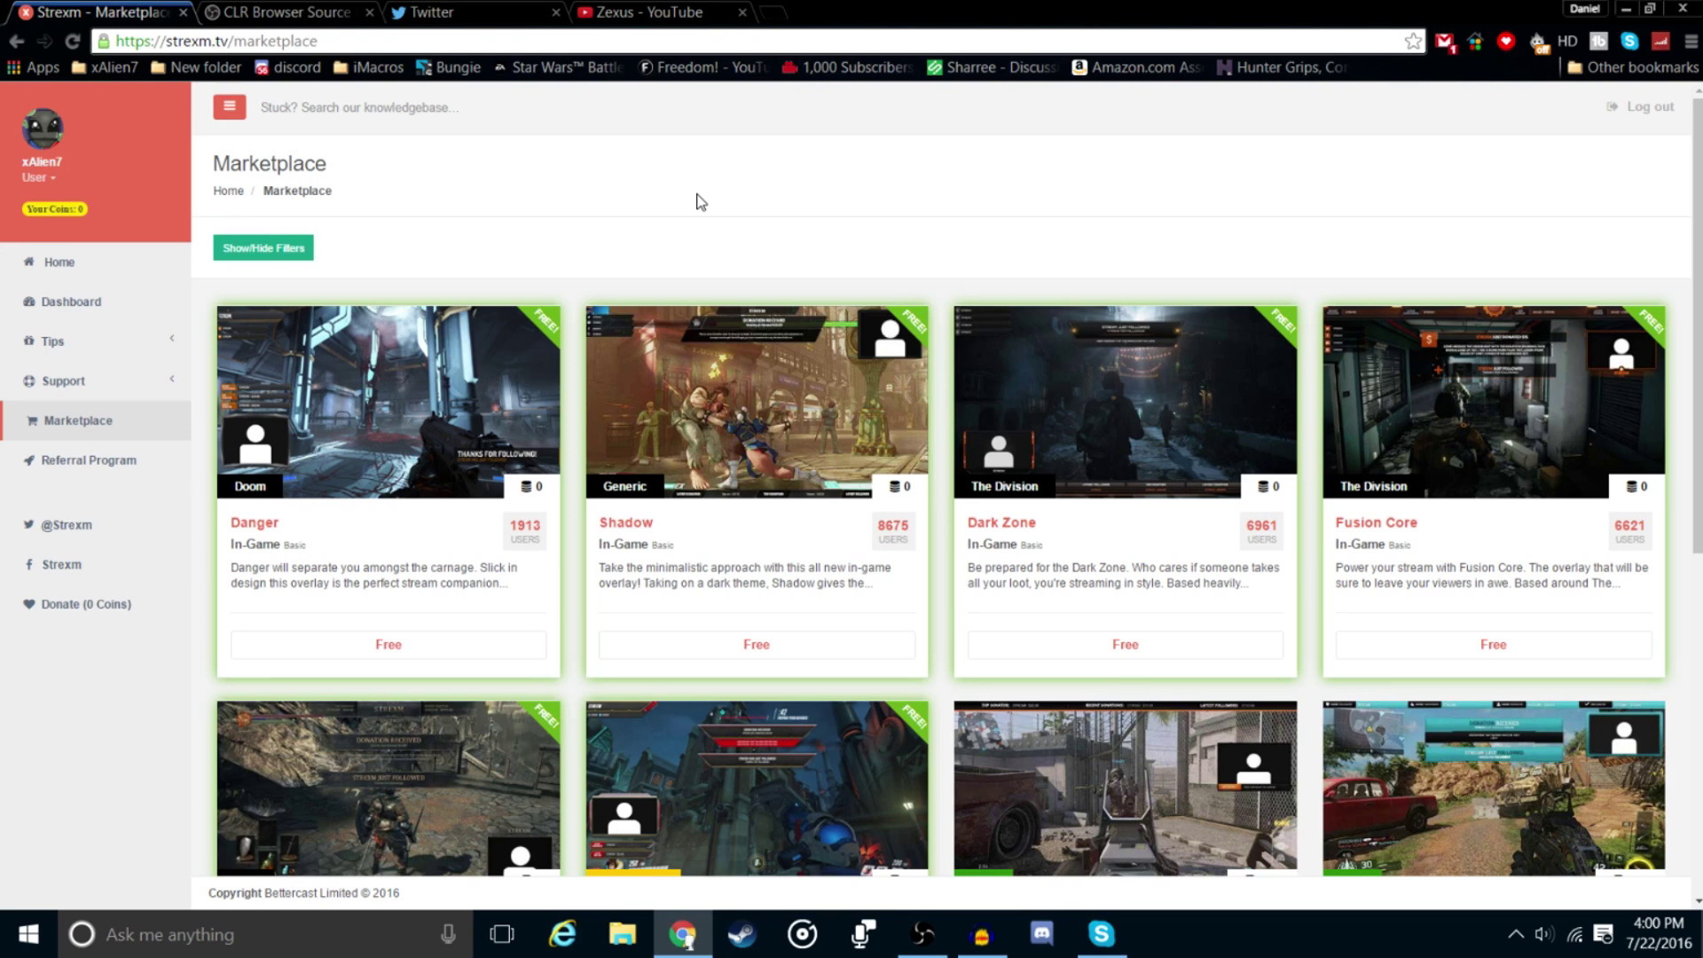
# Browse the overlay catalogue and preview the Tainted Steel overlay full size.
pyautogui.scroll(-2, 701, 202)
pyautogui.scroll(2, 749, 186)
pyautogui.scroll(-1, 891, 168)
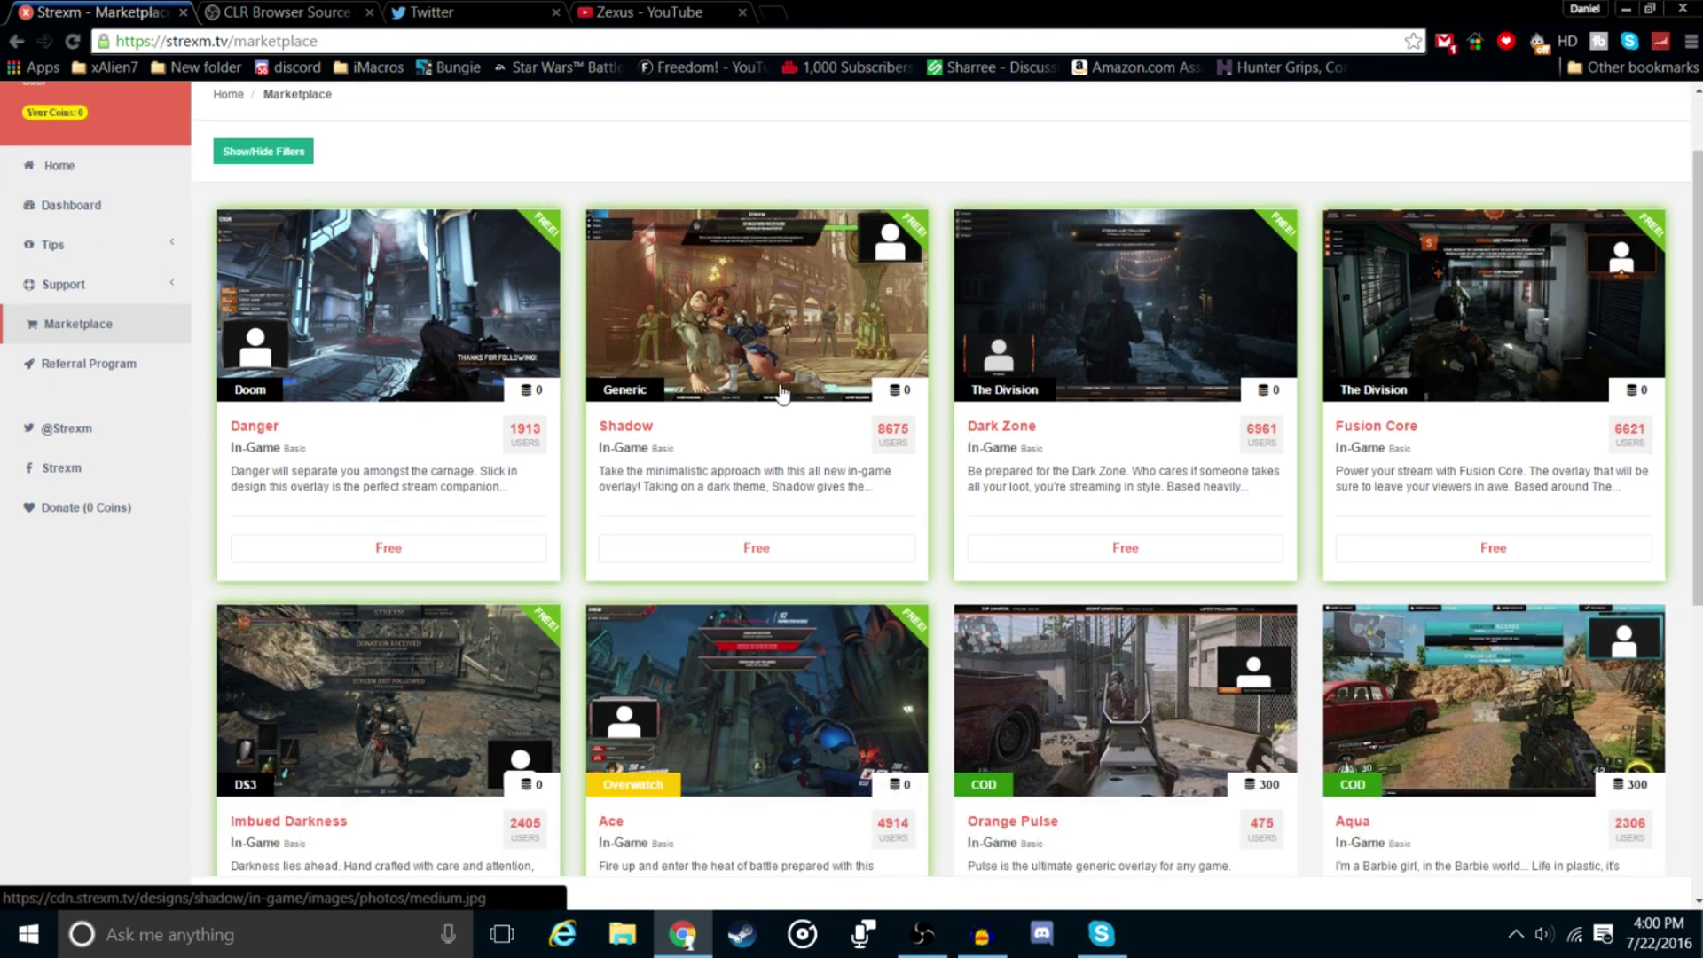
pyautogui.scroll(-1, 1339, 281)
pyautogui.scroll(-1, 1379, 284)
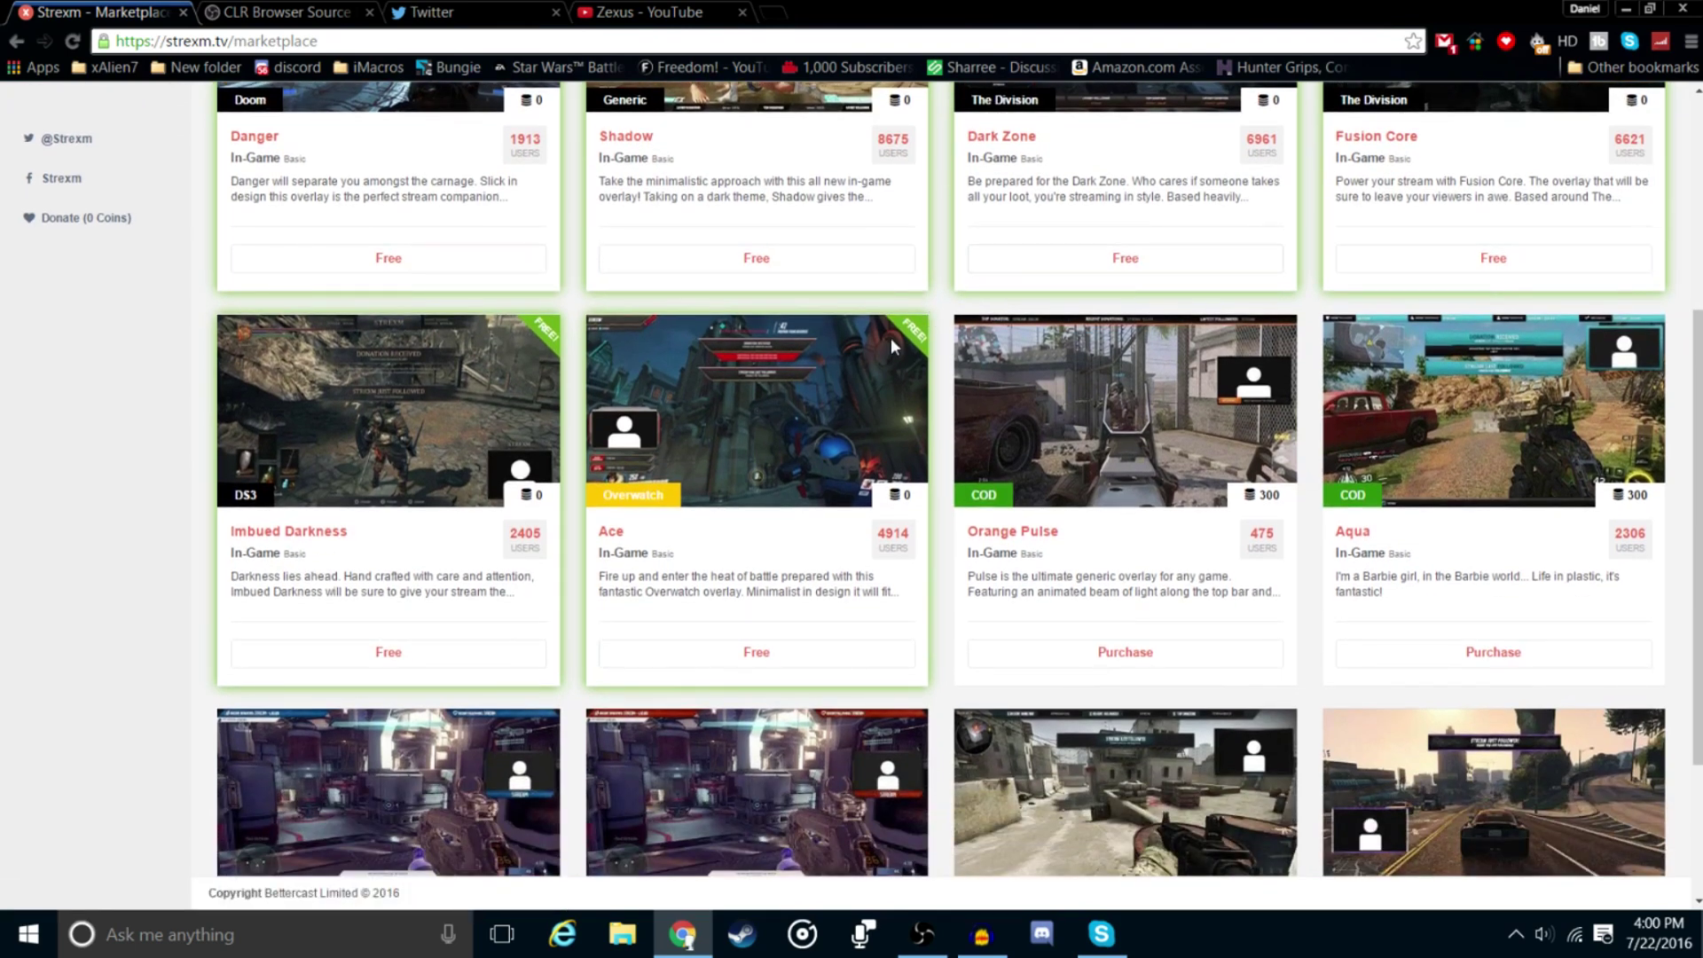
pyautogui.scroll(-2, 878, 350)
pyautogui.scroll(-1, 869, 355)
pyautogui.scroll(-1, 870, 343)
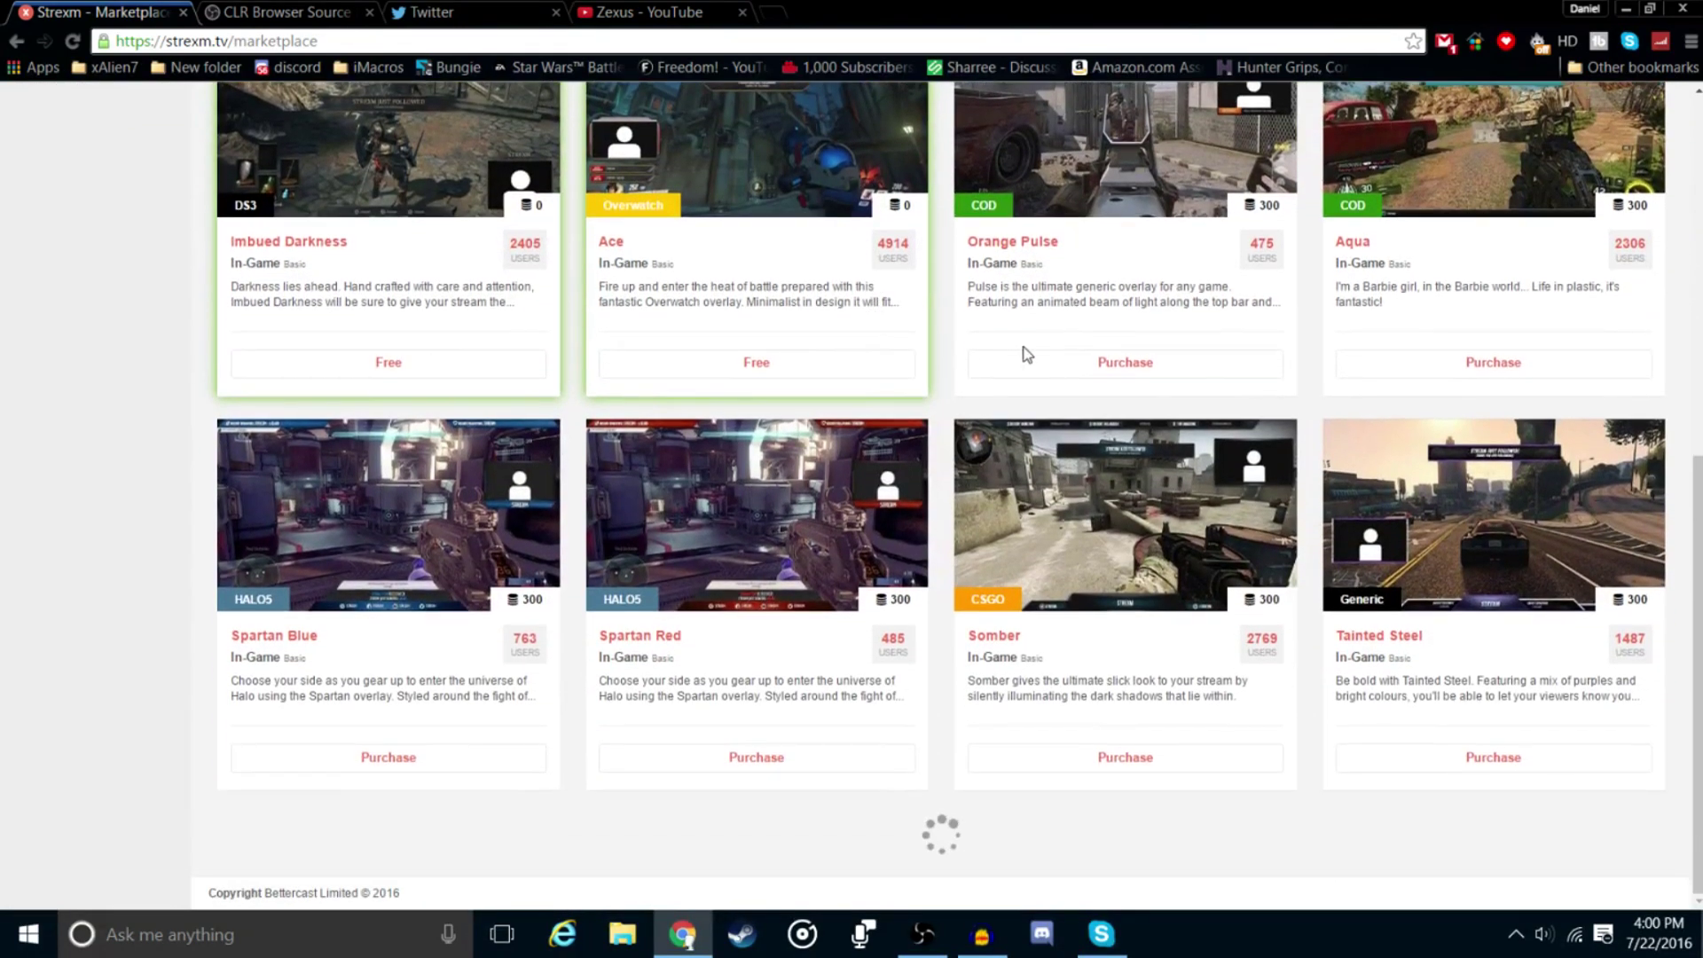
pyautogui.scroll(1, 1497, 493)
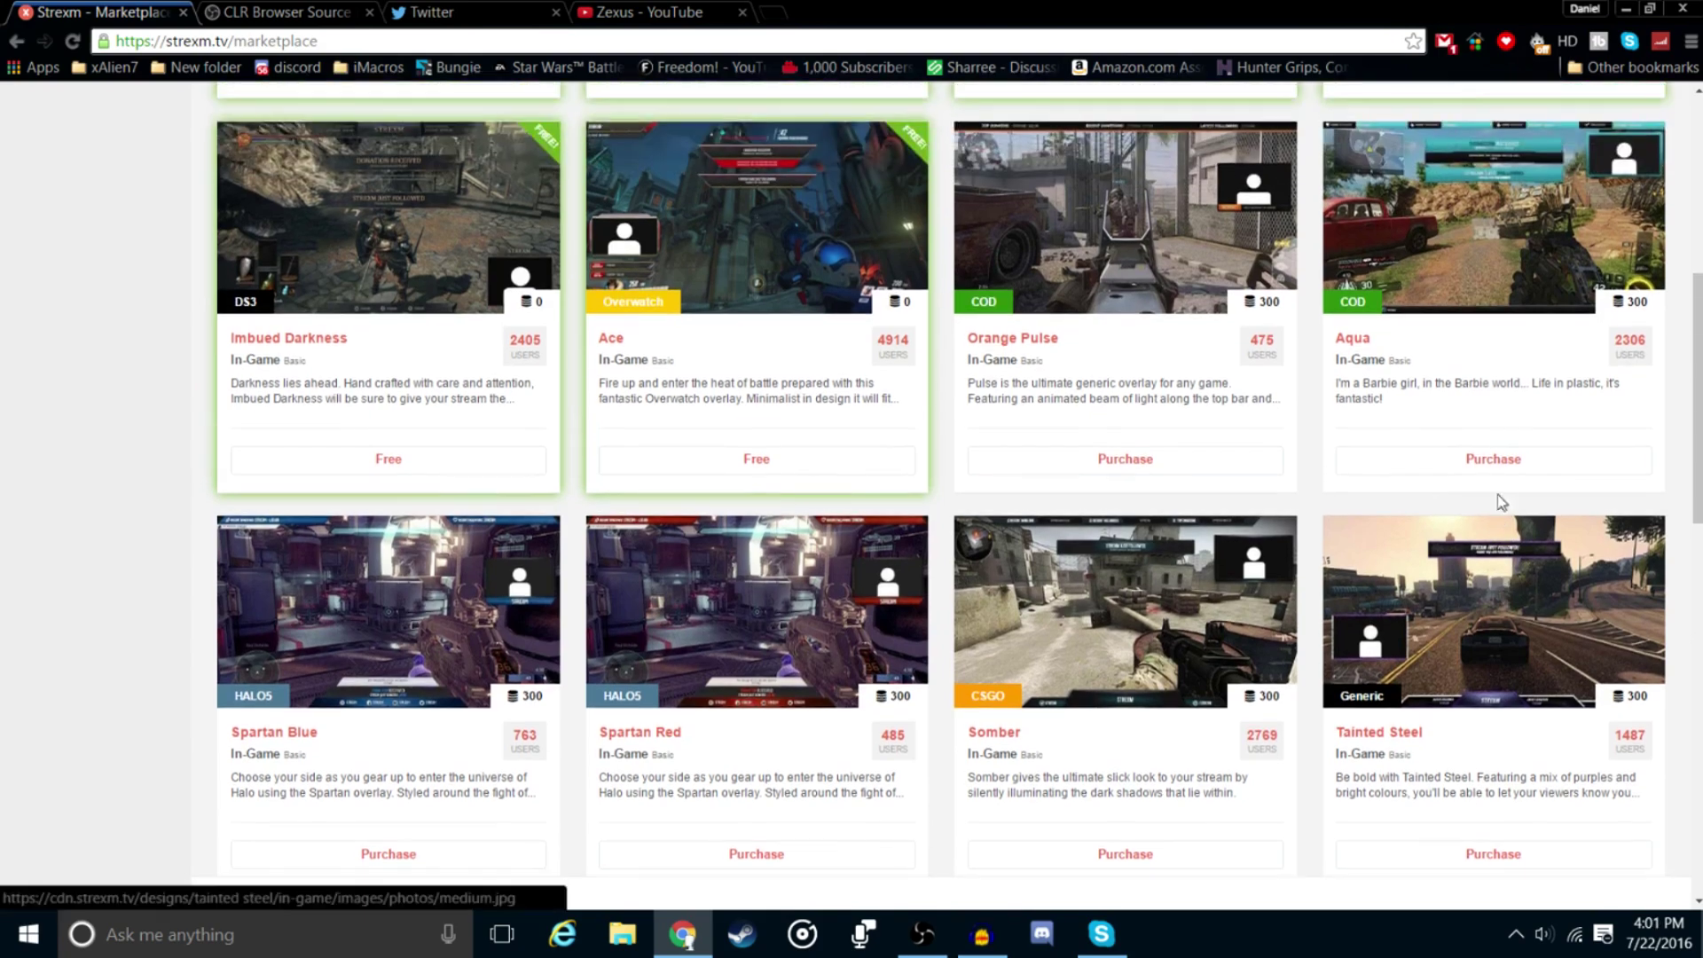
pyautogui.click(1394, 716)
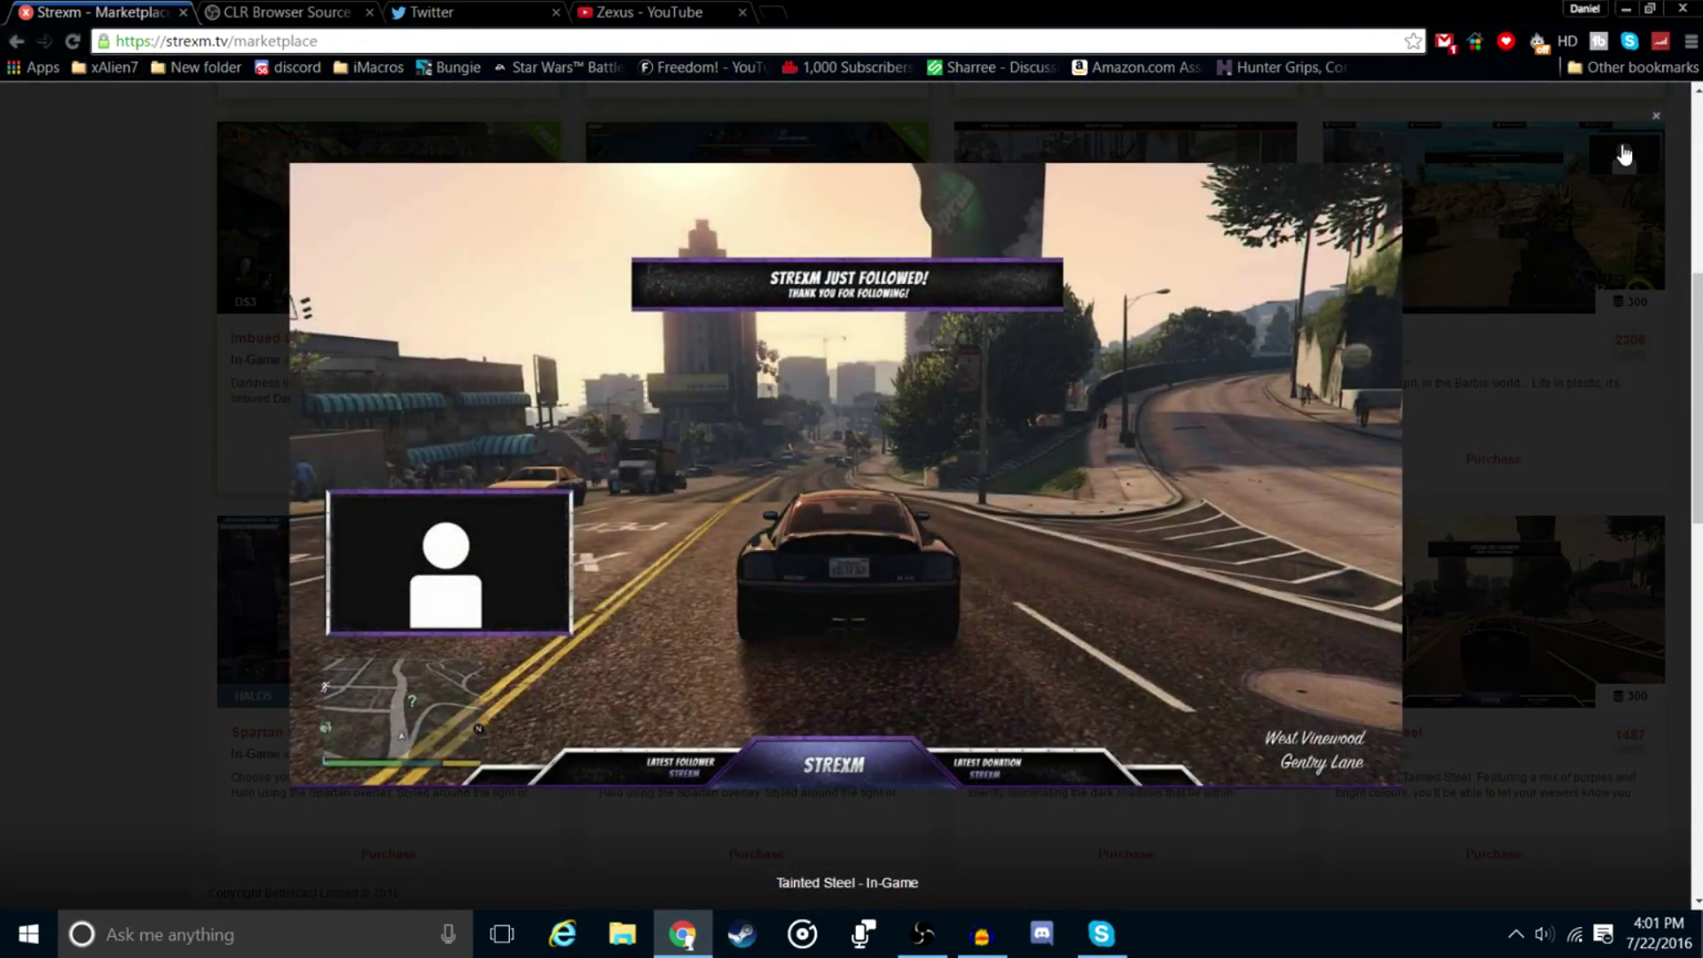
pyautogui.click(1650, 121)
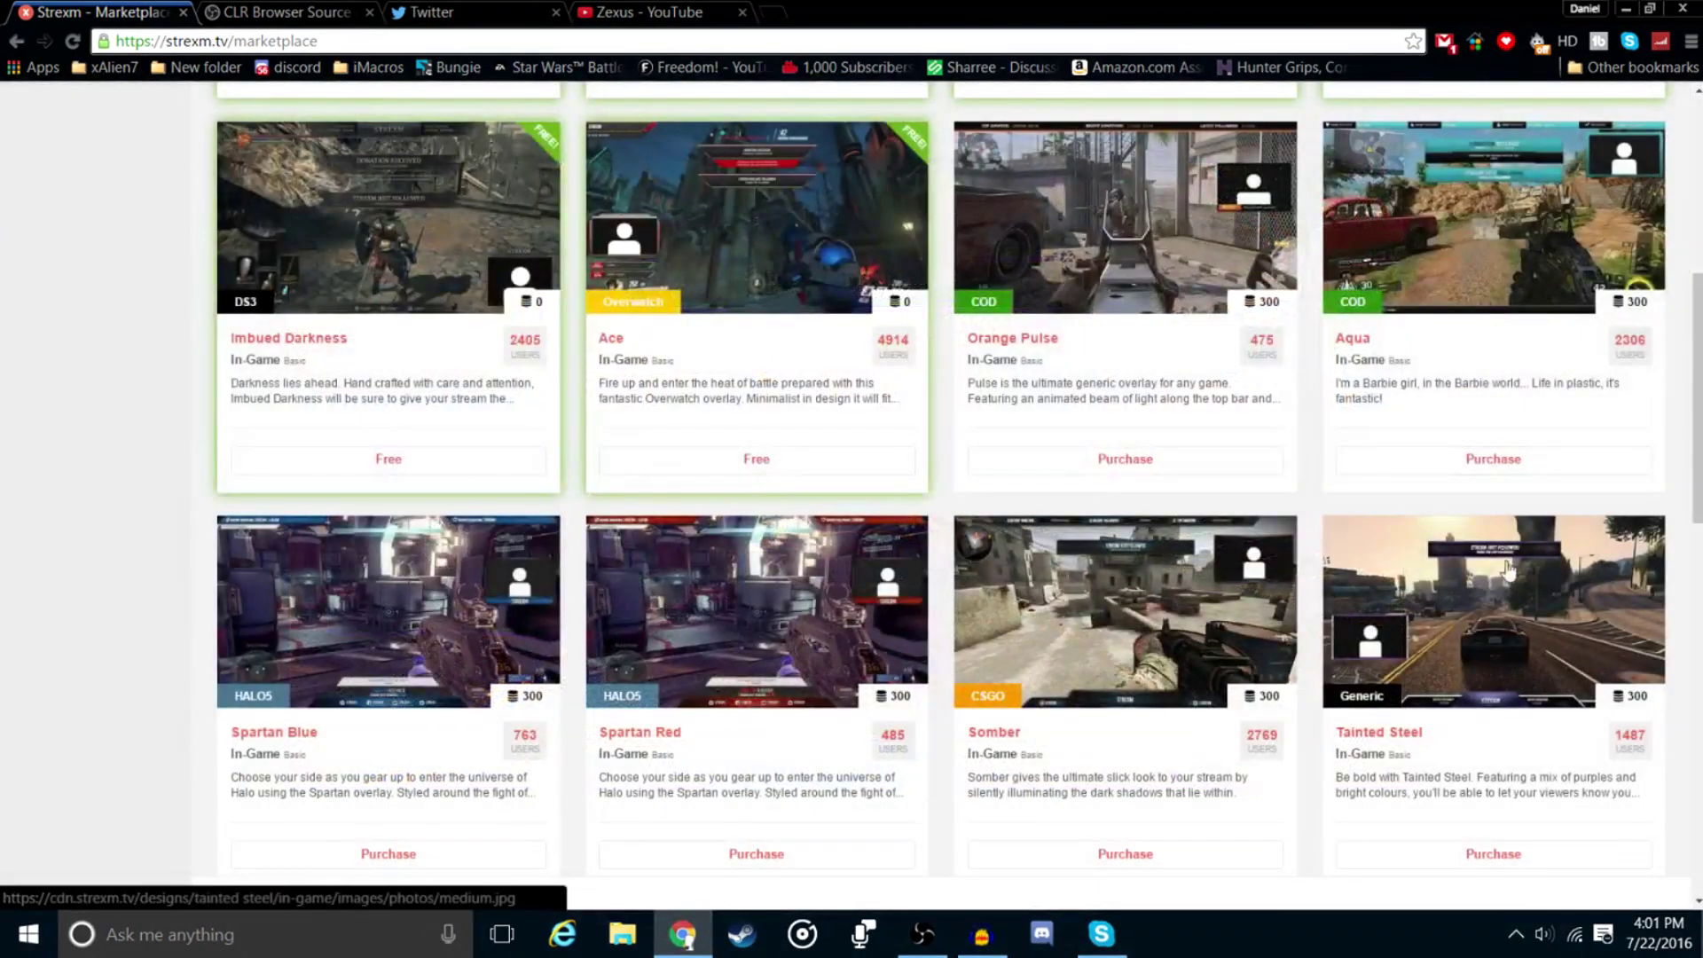
pyautogui.scroll(1, 1493, 525)
pyautogui.scroll(4, 1493, 525)
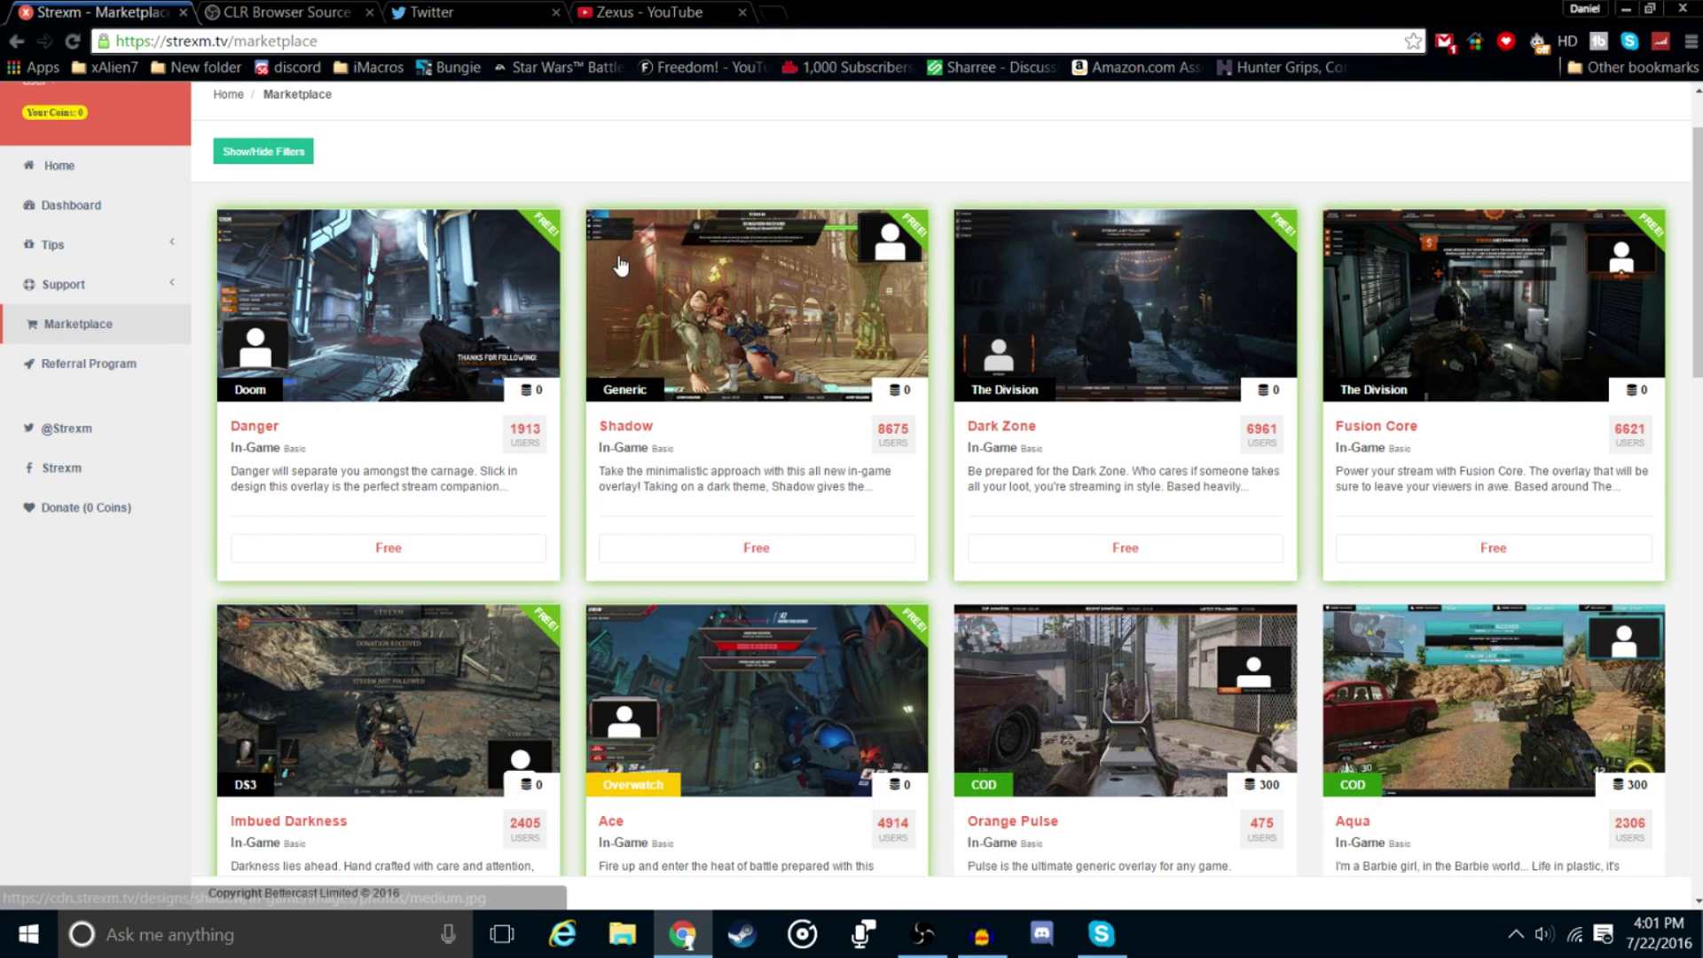
# Preview the Shadow overlay, get it for free, and open it for editing.
pyautogui.click(768, 277)
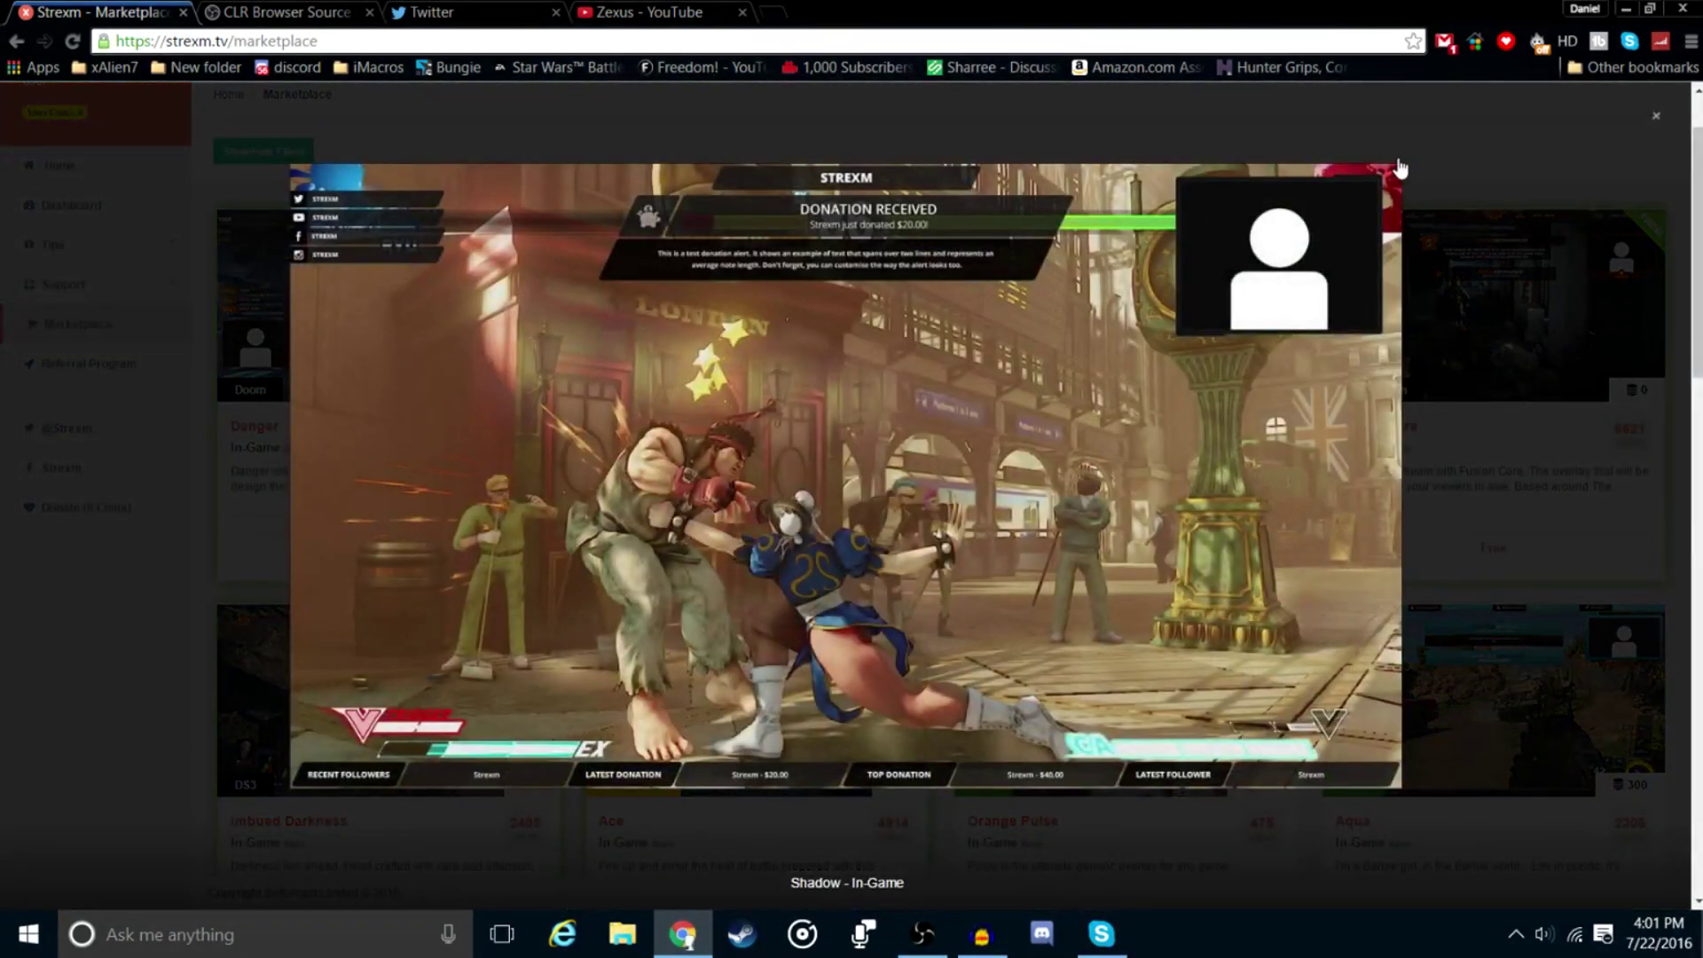
pyautogui.click(1655, 116)
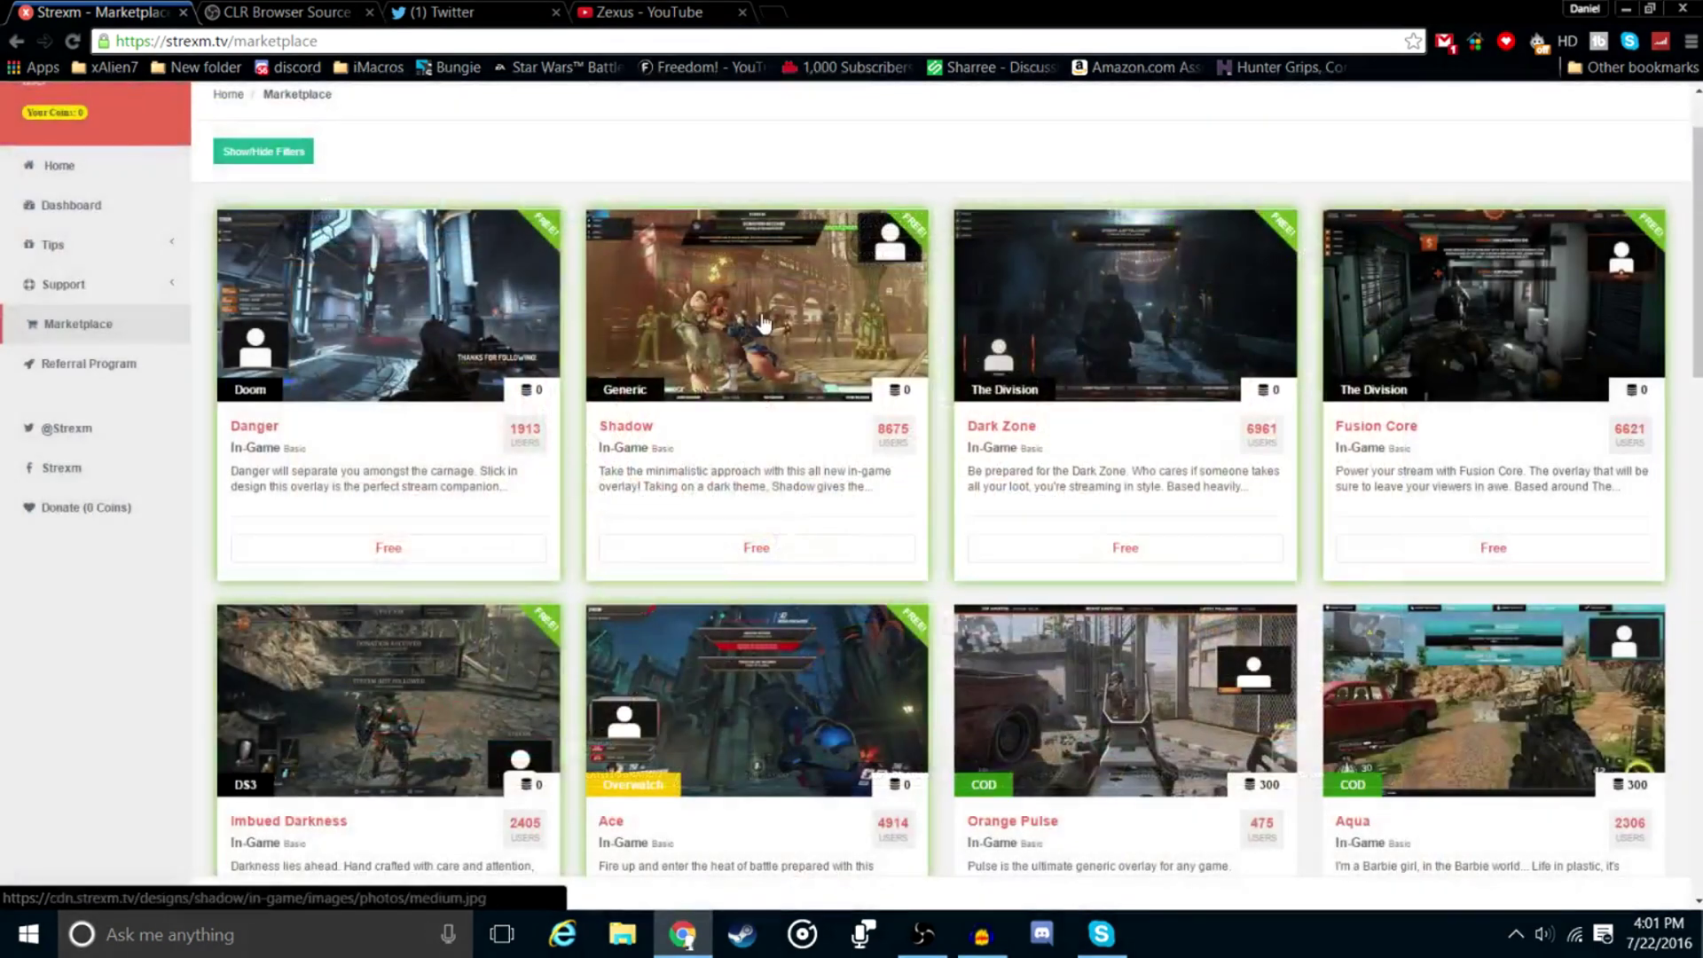
pyautogui.click(749, 559)
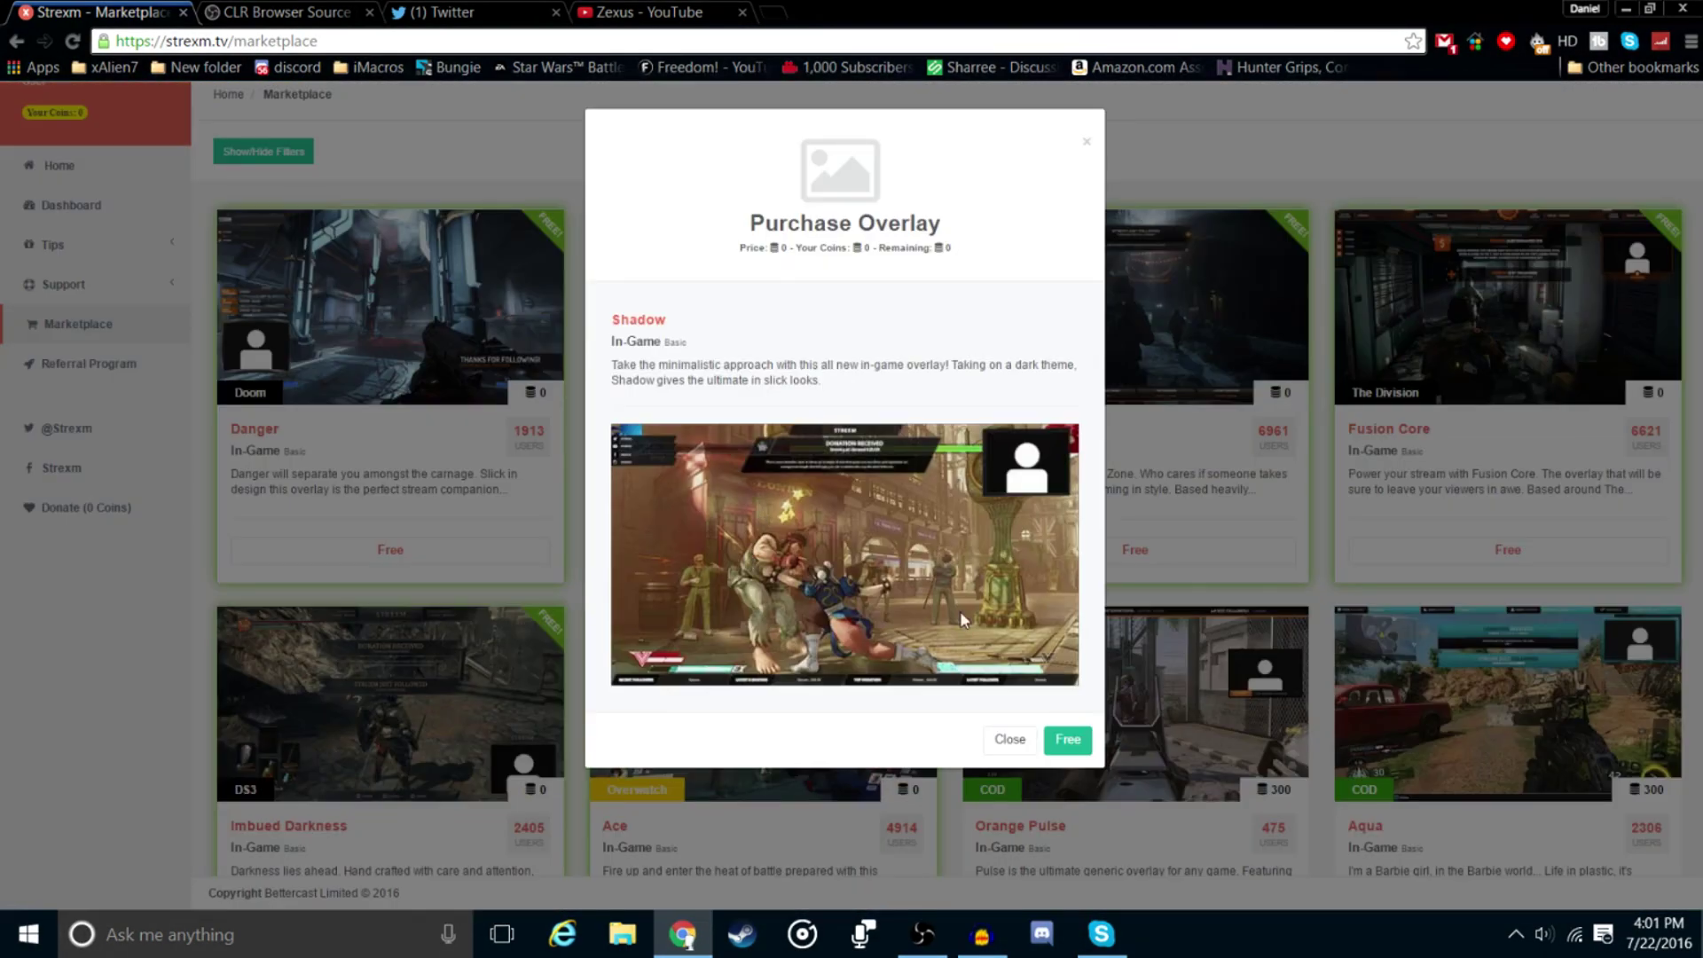
pyautogui.click(1086, 141)
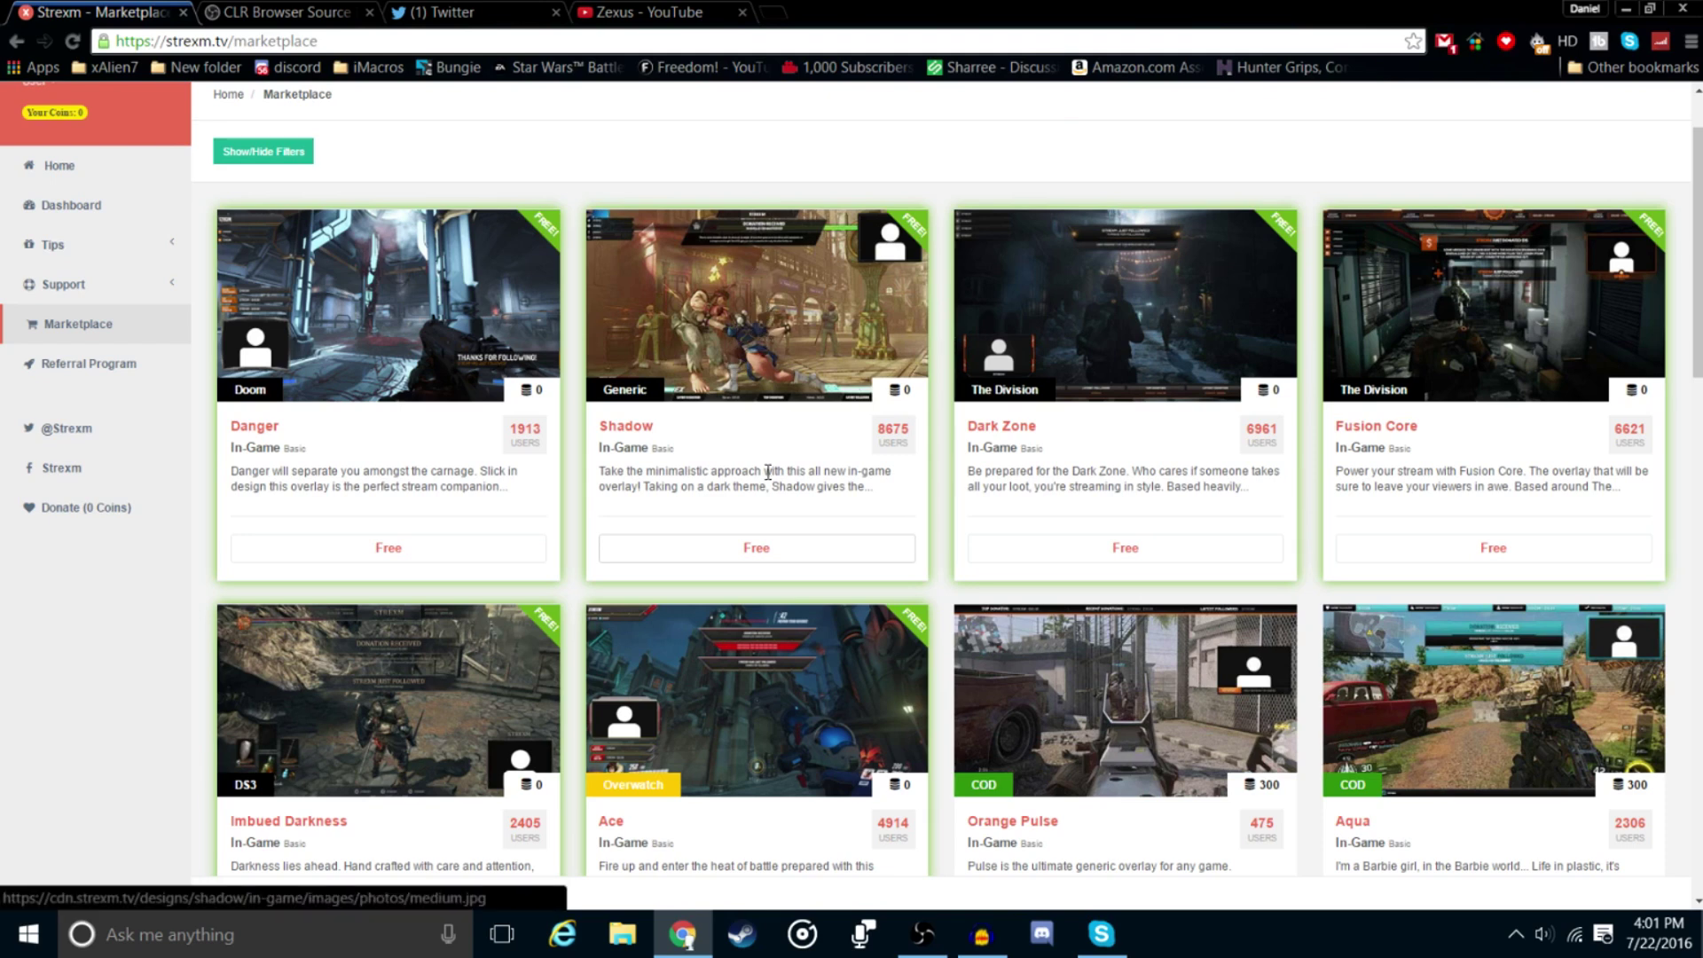
pyautogui.click(764, 550)
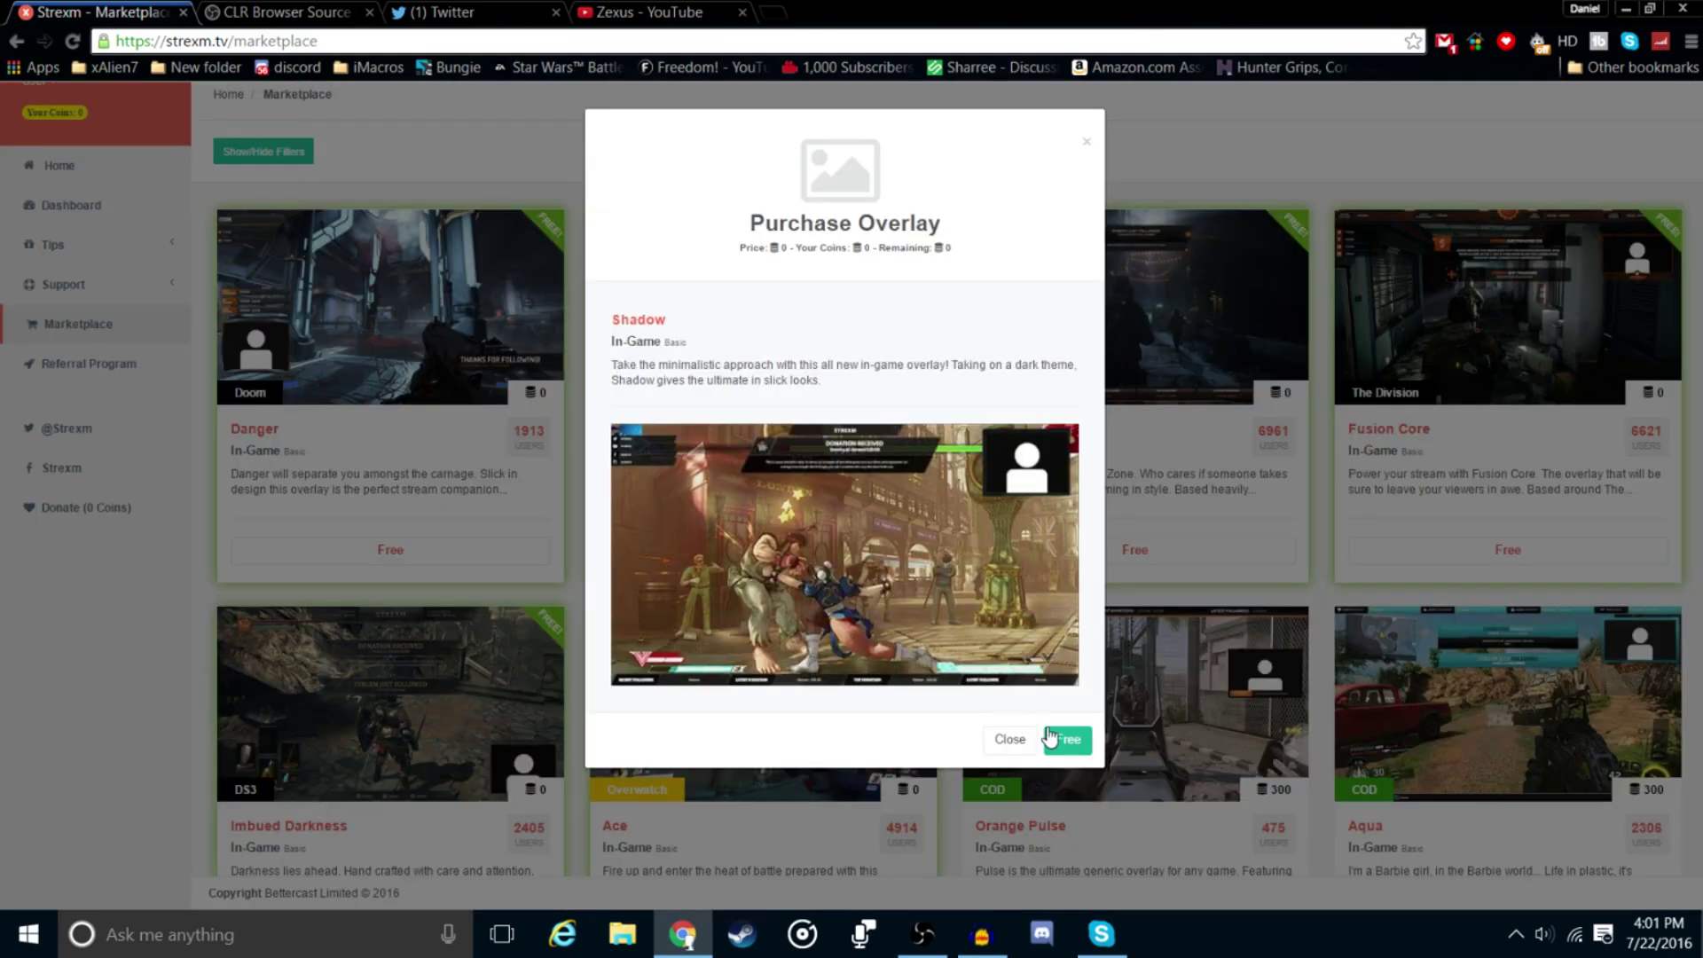
pyautogui.click(1068, 742)
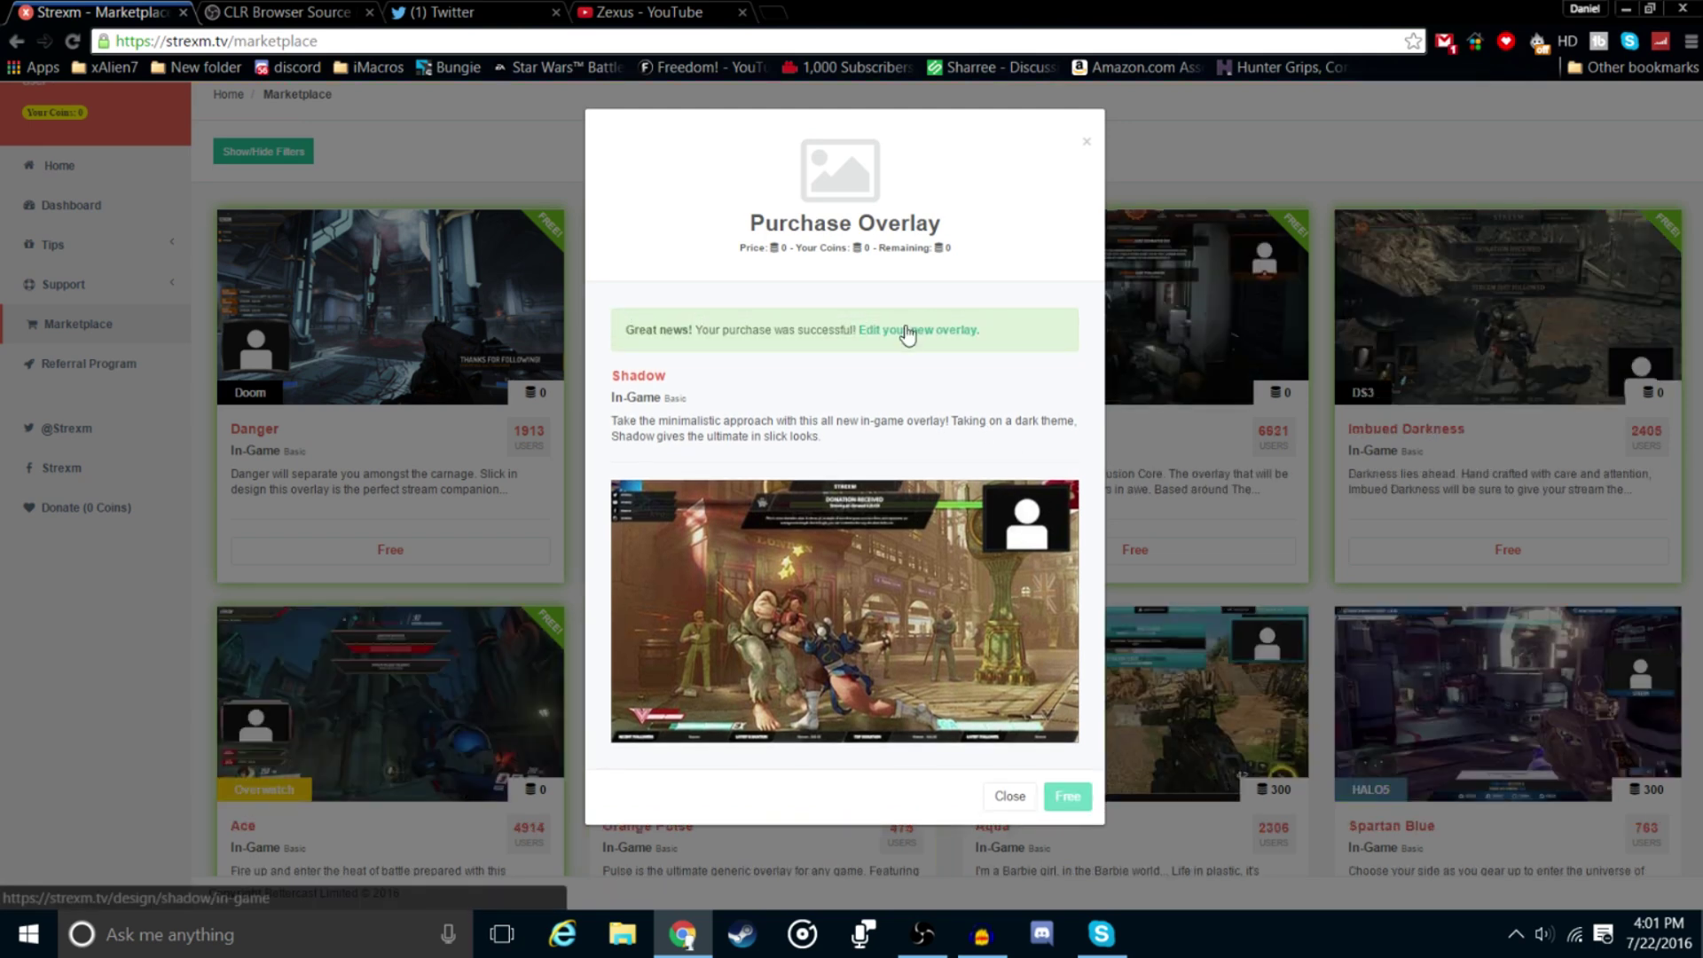
pyautogui.click(903, 330)
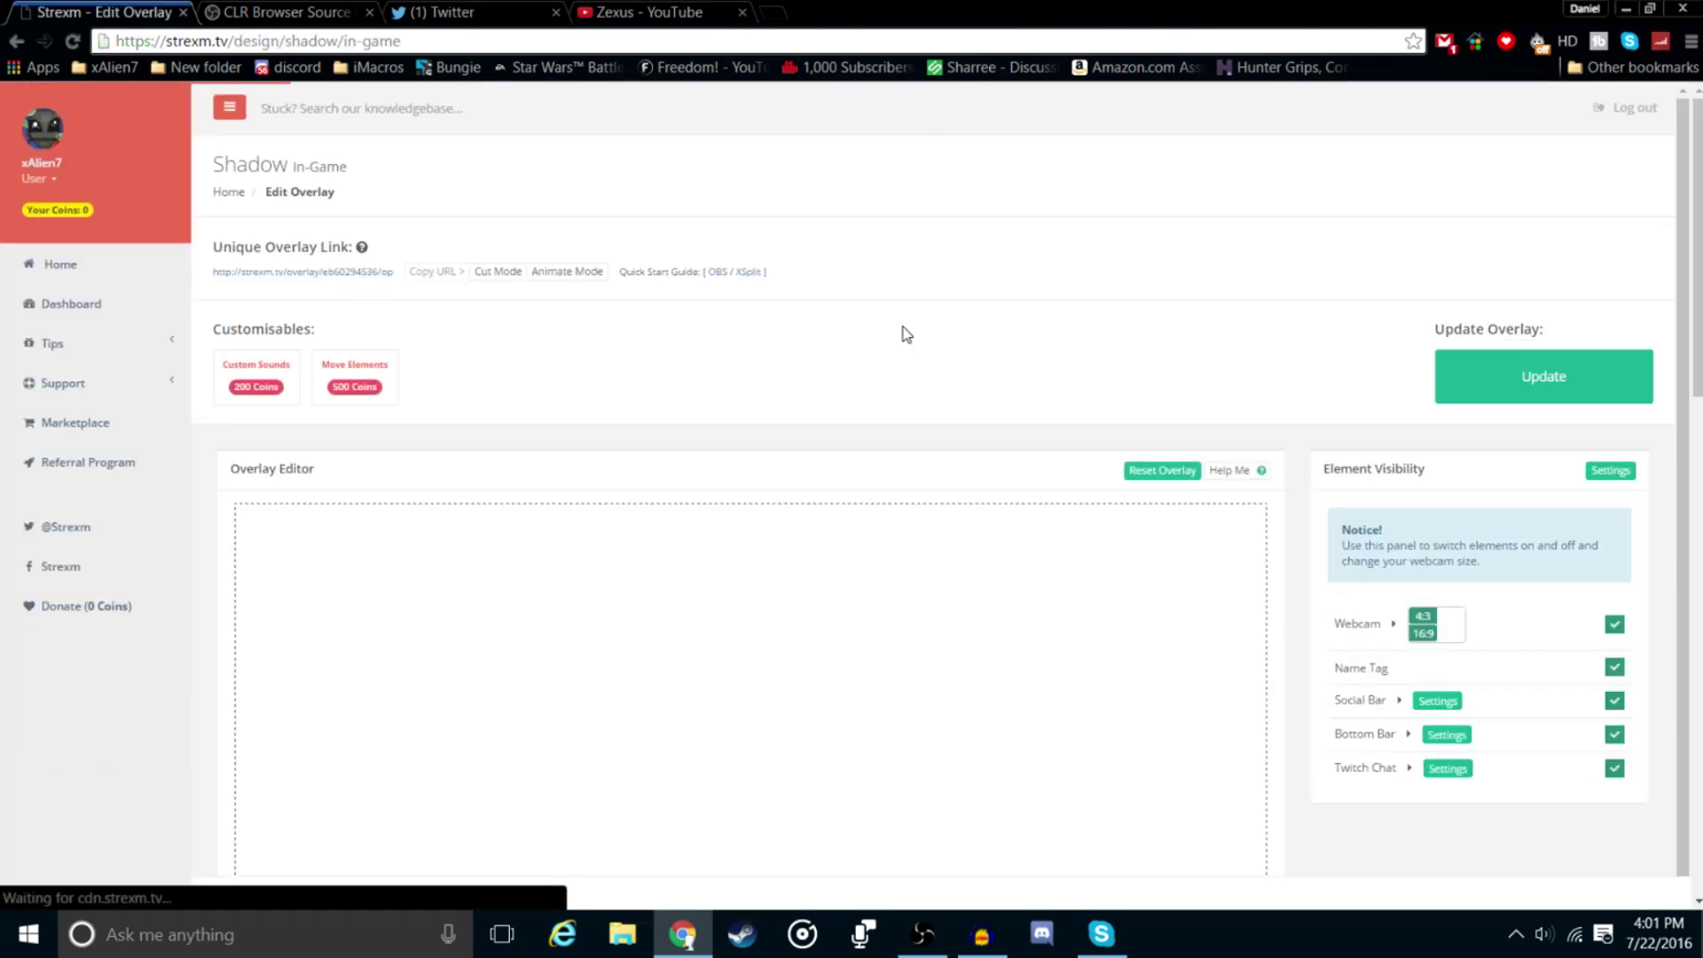
# Change the name tag text to Zexus and erase the Instagram entry's EXAMPLE placeholder.
pyautogui.scroll(-1, 904, 334)
pyautogui.scroll(-2, 904, 333)
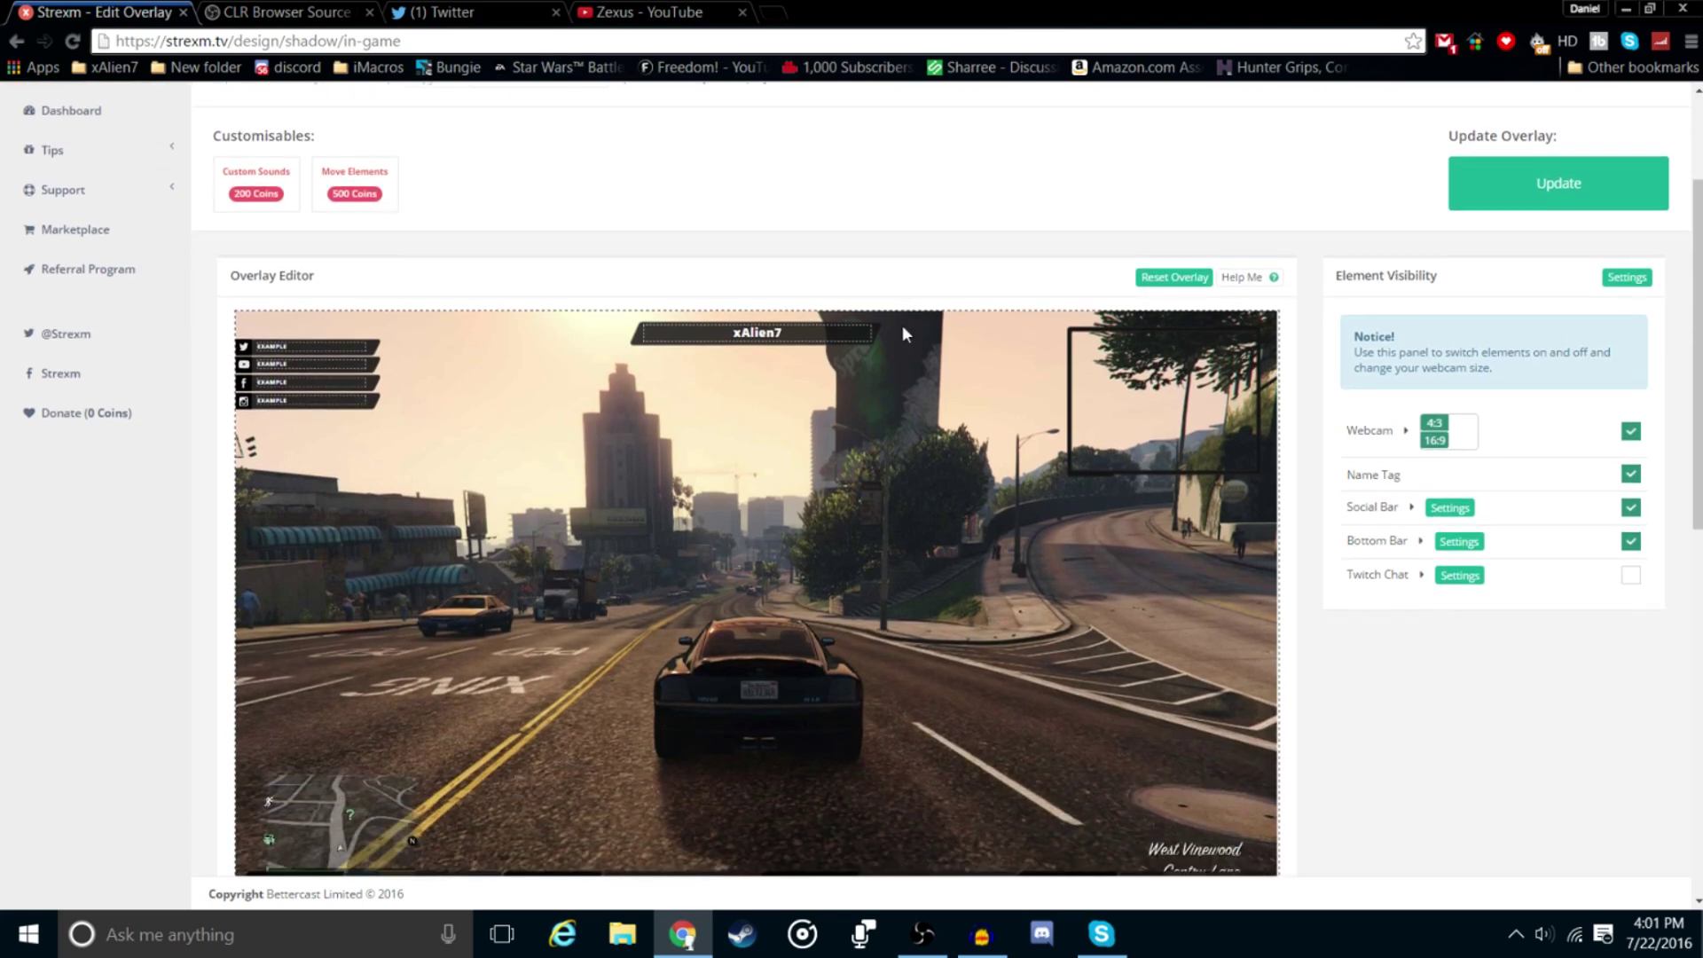
pyautogui.scroll(1, 1215, 383)
pyautogui.click(802, 344)
pyautogui.press('BackSpace')
pyautogui.press('BackSpace')
pyautogui.press('BackSpace')
pyautogui.press('BackSpace')
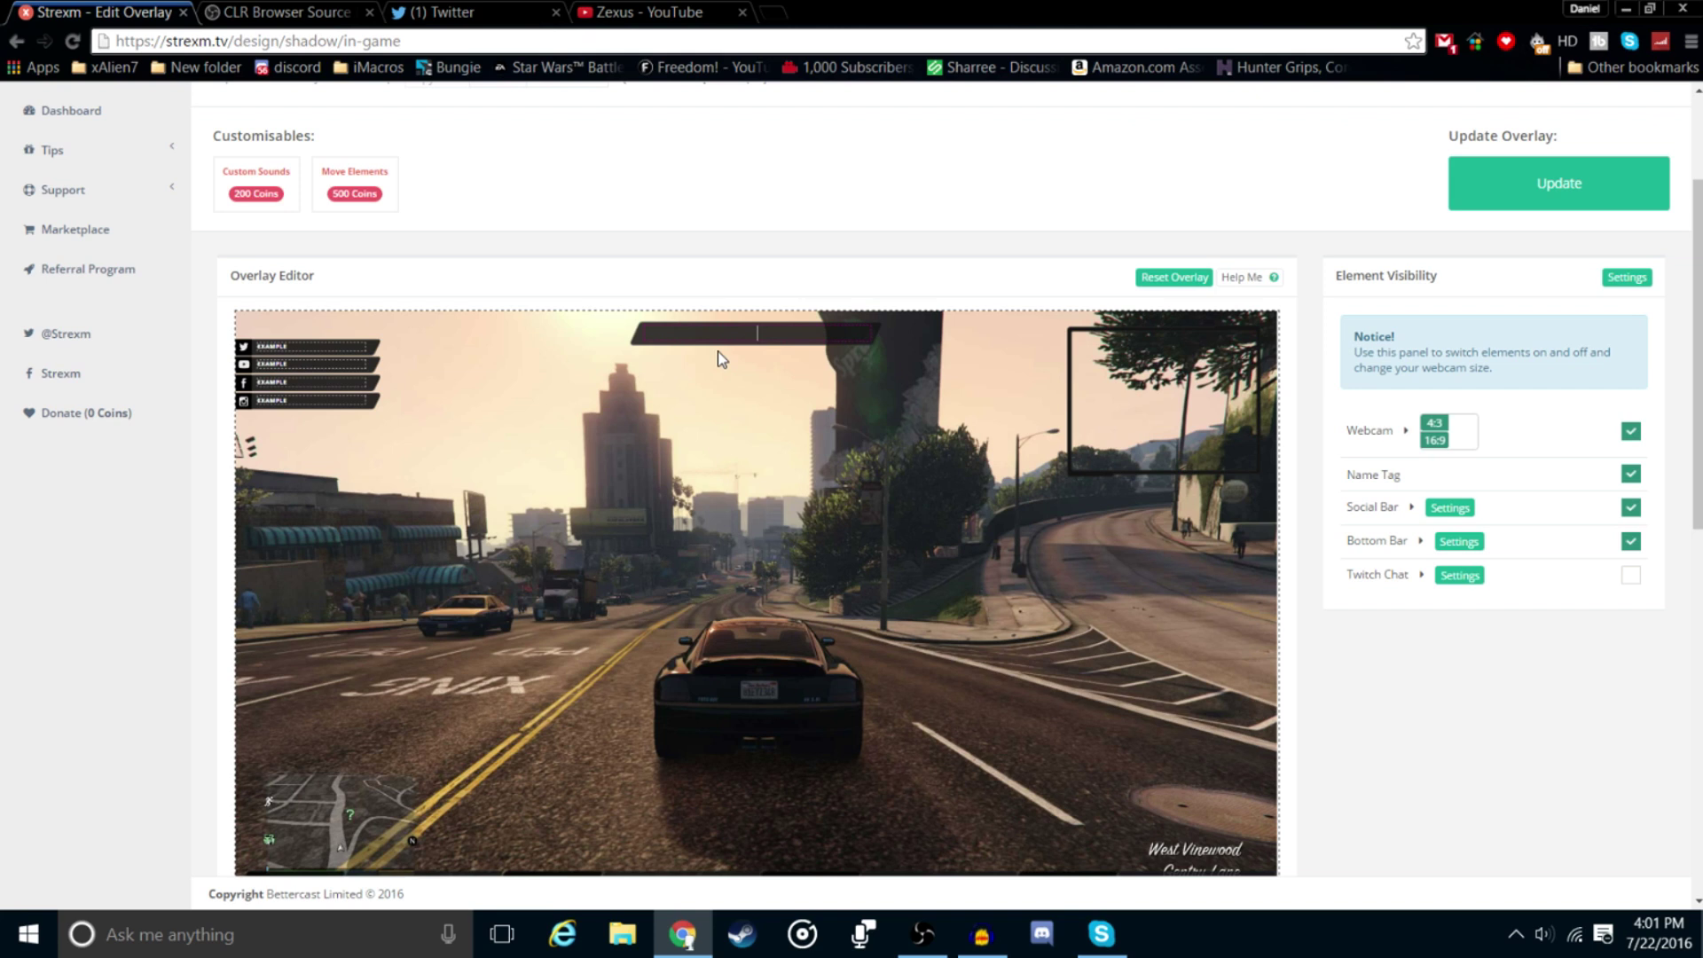
pyautogui.write('Zexus')
pyautogui.click(286, 405)
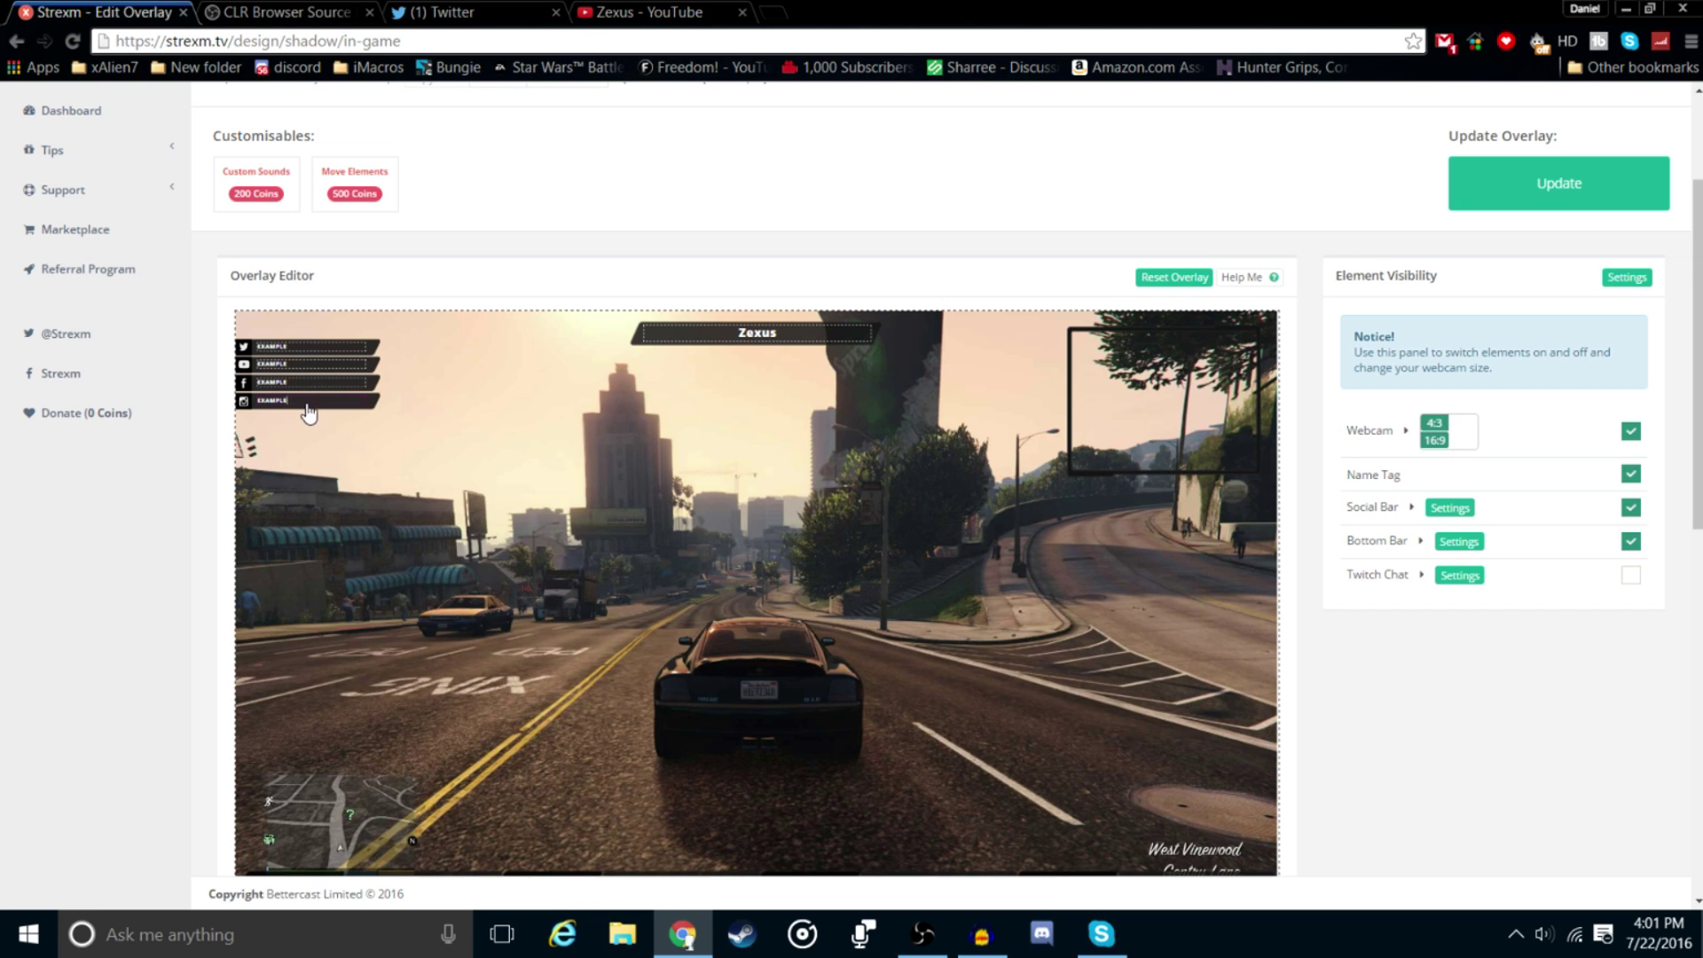
pyautogui.press('BackSpace')
pyautogui.press('BackSpace')
pyautogui.press('BackSpace')
pyautogui.press('BackSpace')
pyautogui.press('BackSpace')
pyautogui.press('BackSpace')
# Switch the webcam frame to 16:9 and back to 4:3, and toggle webcam, name tag and social bar off and on.
pyautogui.scroll(-2, 887, 284)
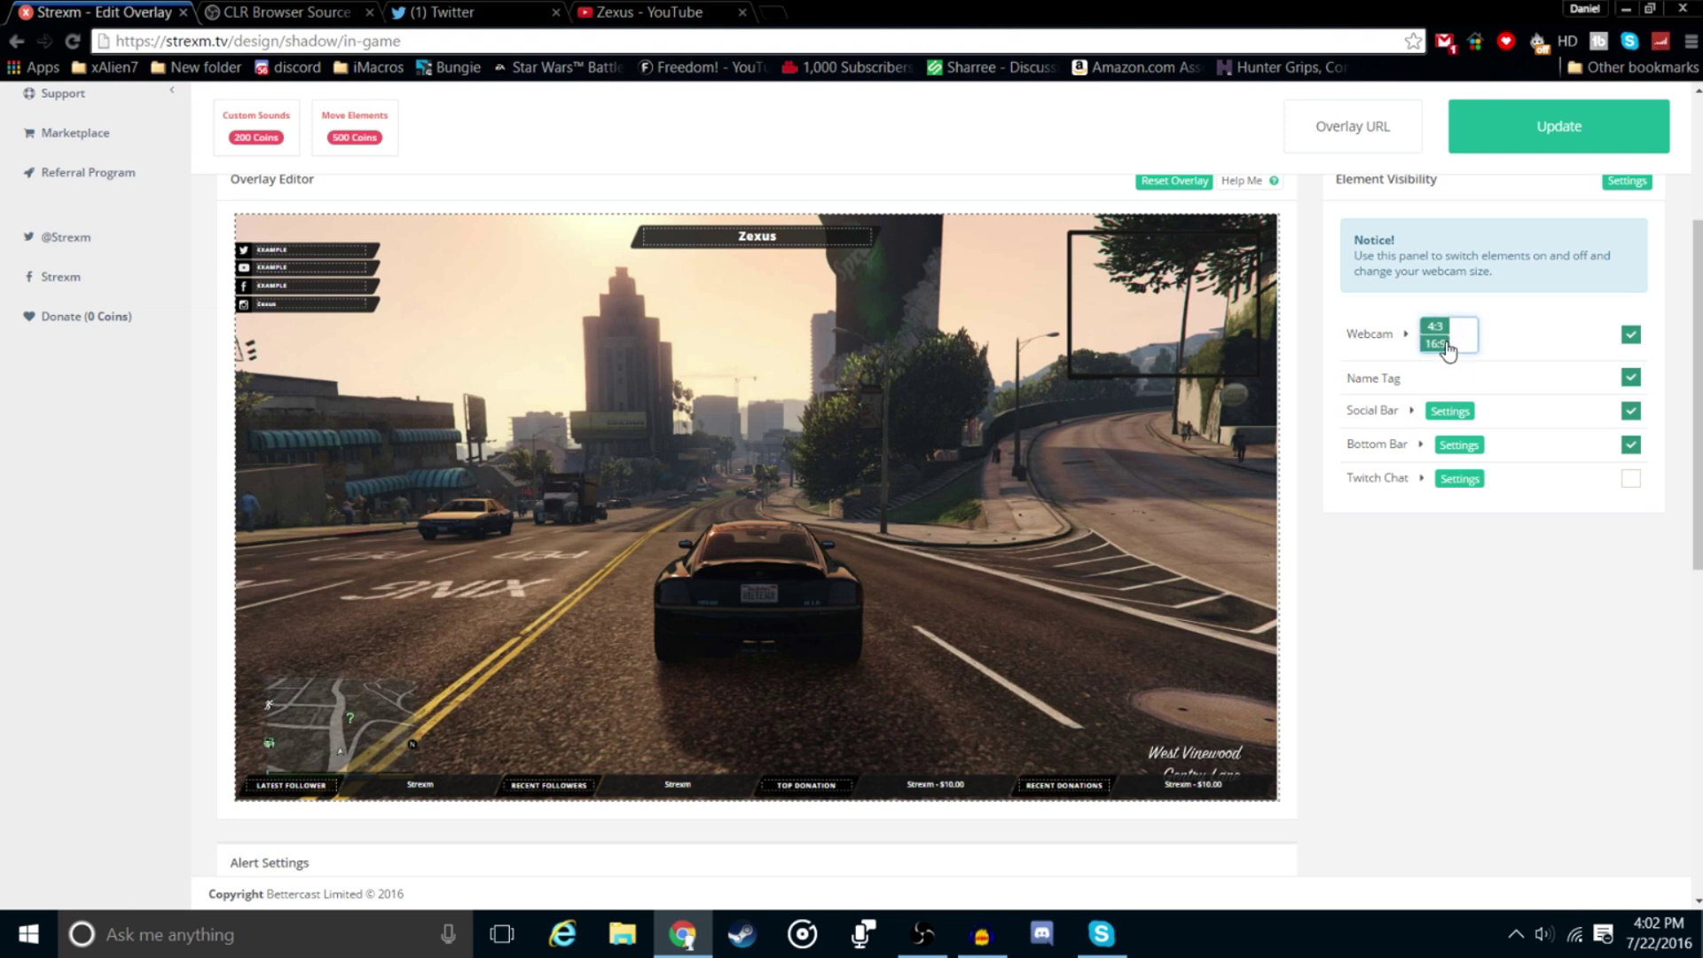
pyautogui.click(1439, 344)
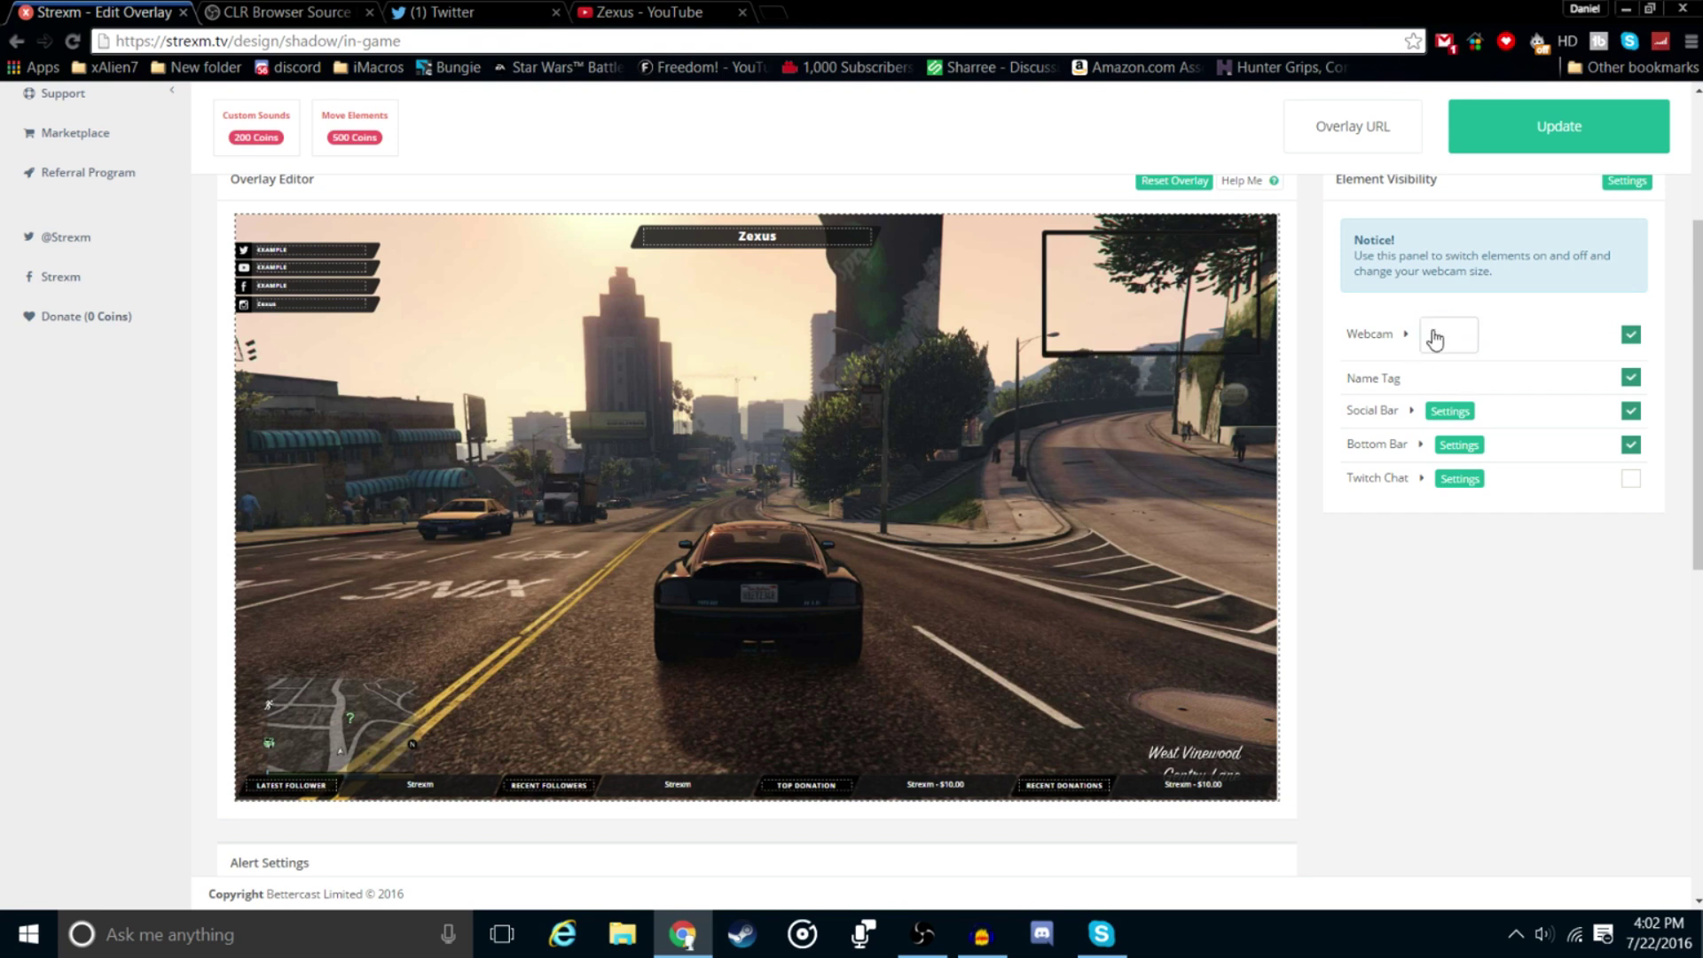
pyautogui.click(1432, 330)
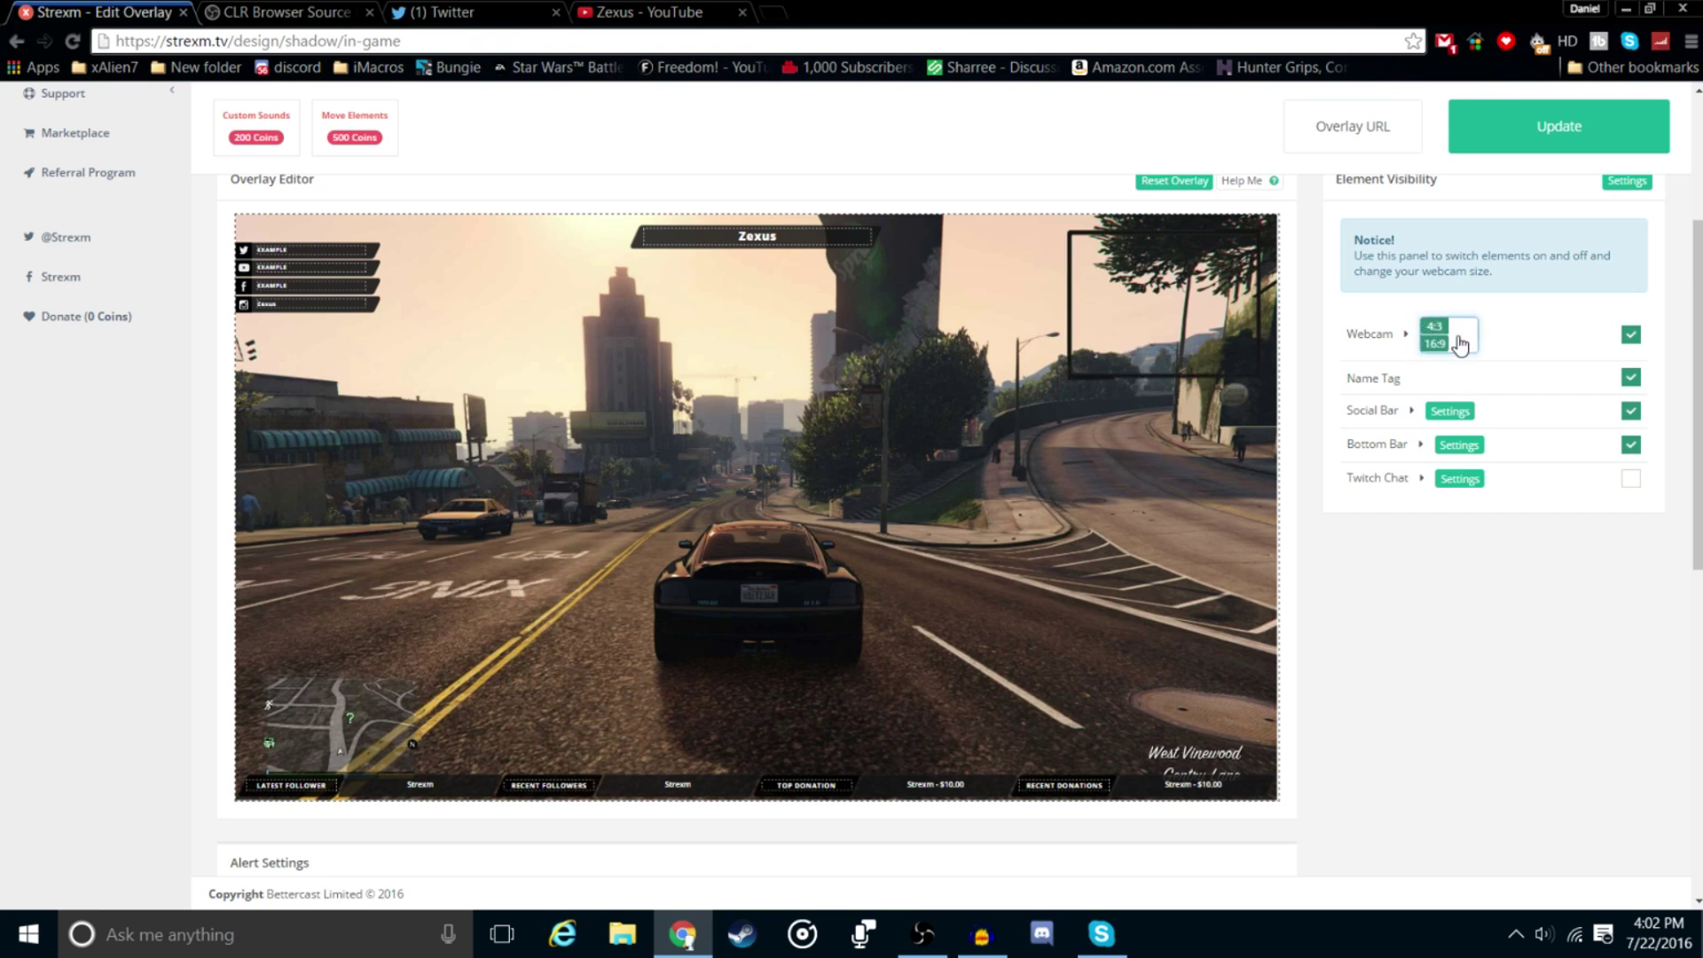
pyautogui.click(1632, 339)
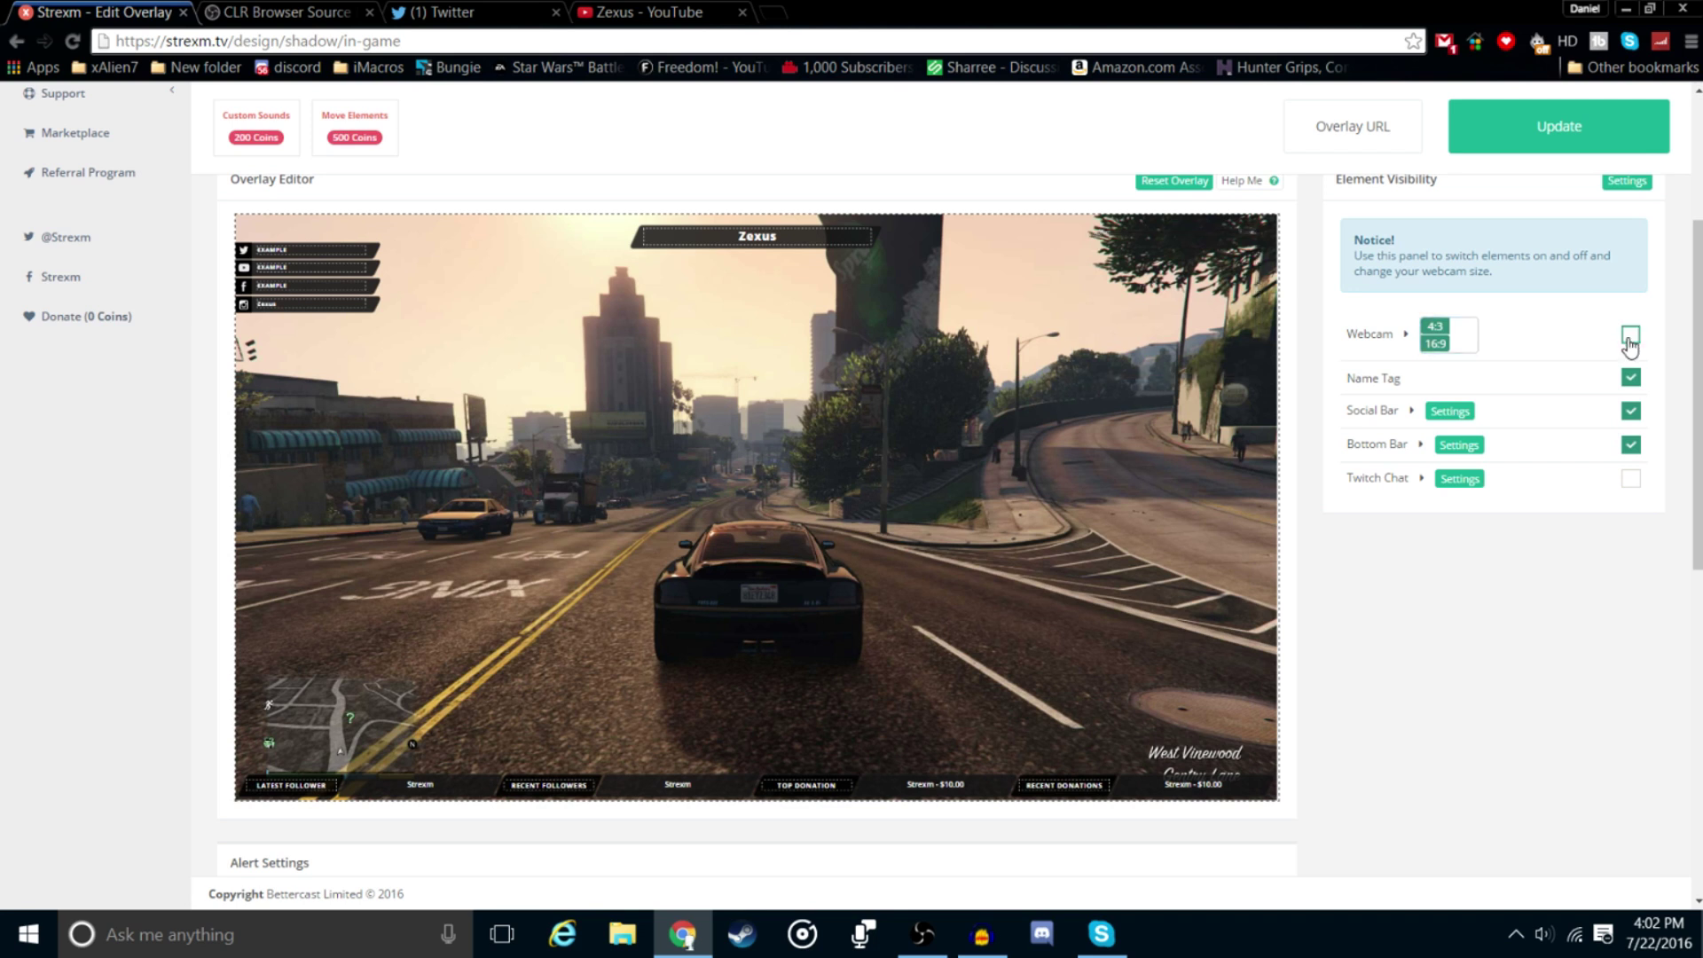
pyautogui.click(1630, 341)
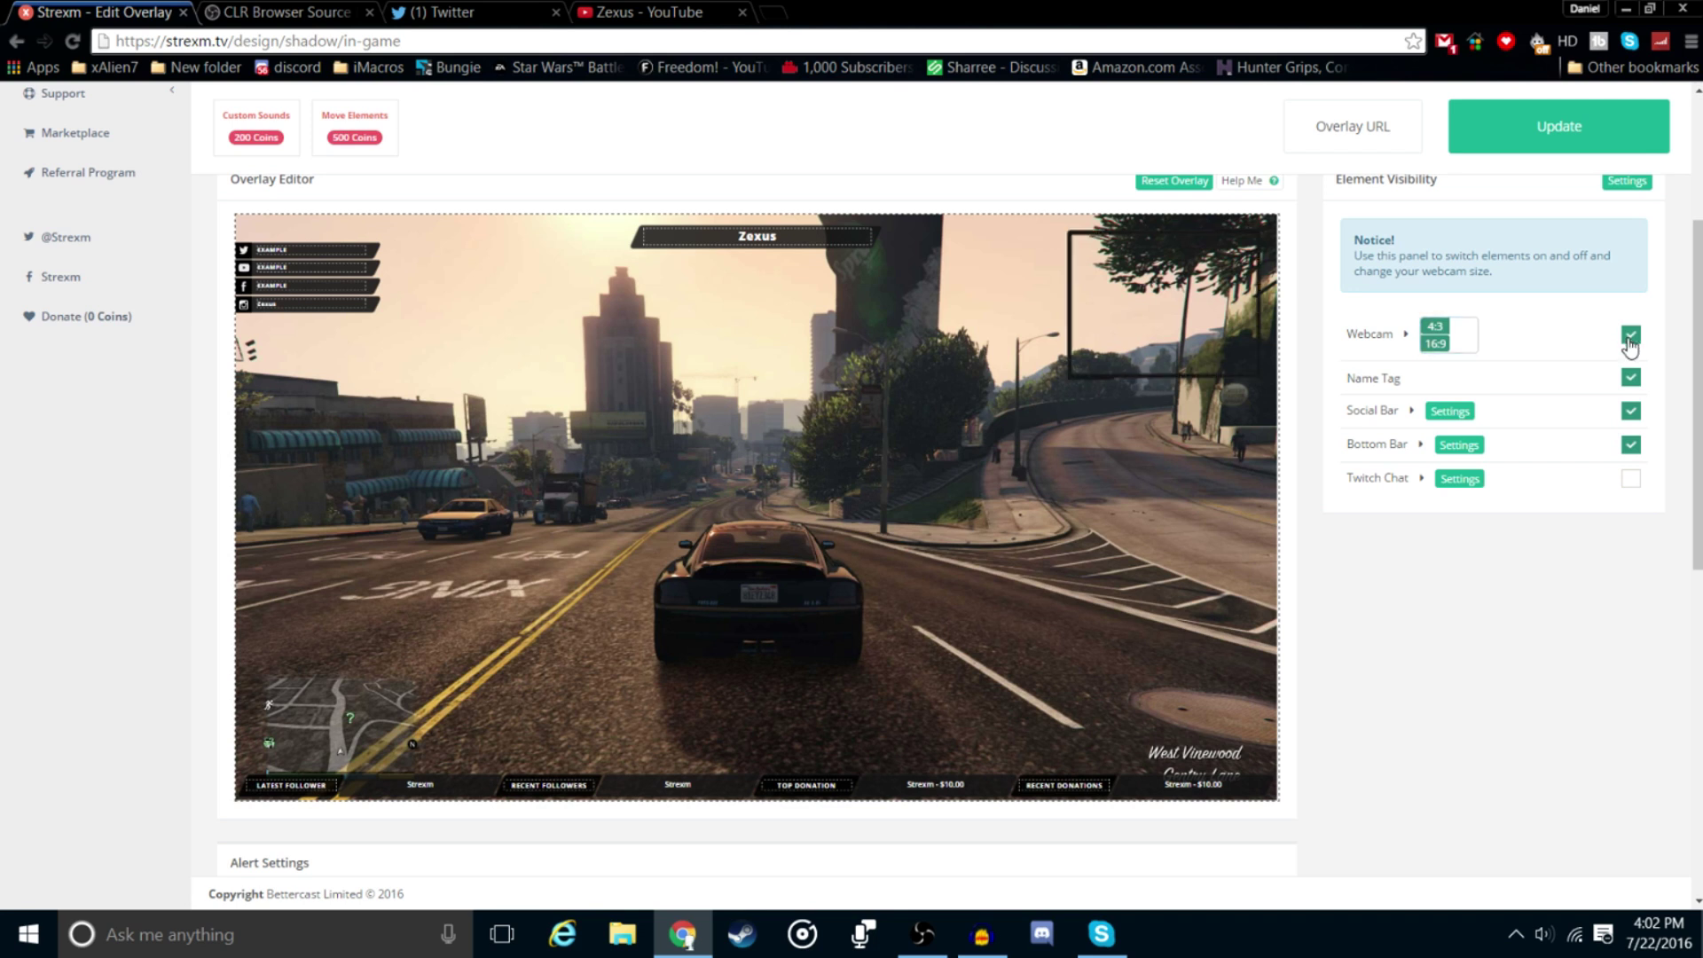
pyautogui.click(1636, 389)
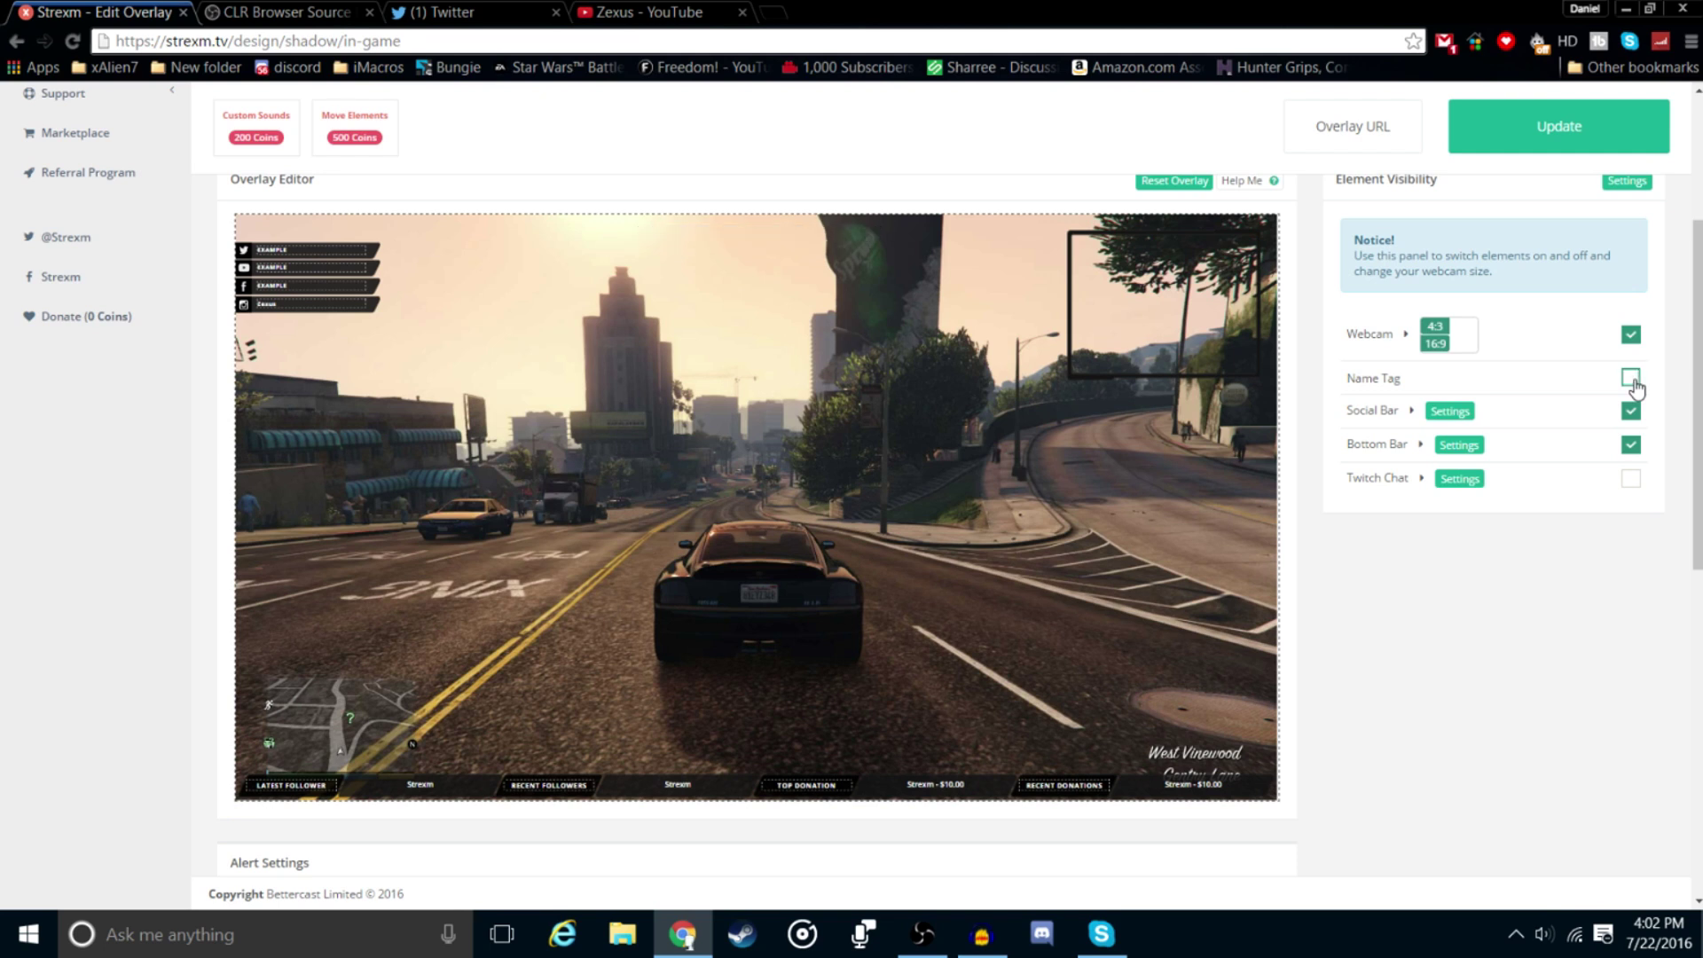
pyautogui.click(1633, 381)
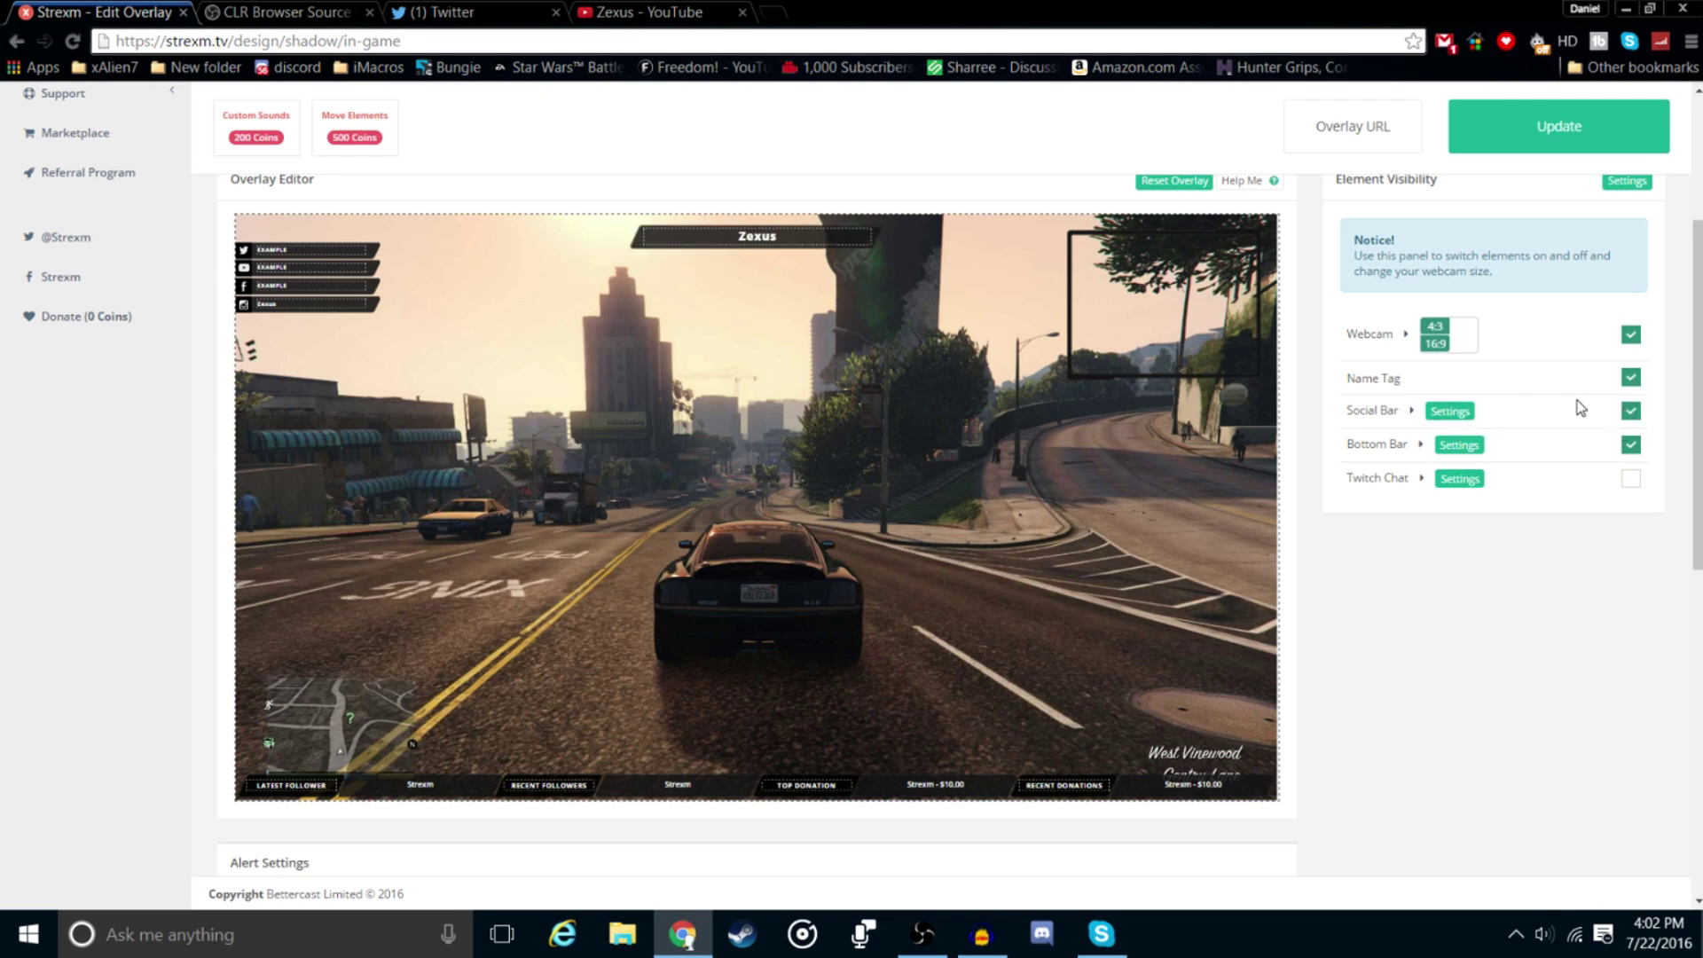
pyautogui.click(1630, 412)
pyautogui.click(1632, 414)
# Set the social bar's Third Social slot to Hide Section, removing Facebook.
pyautogui.click(1456, 412)
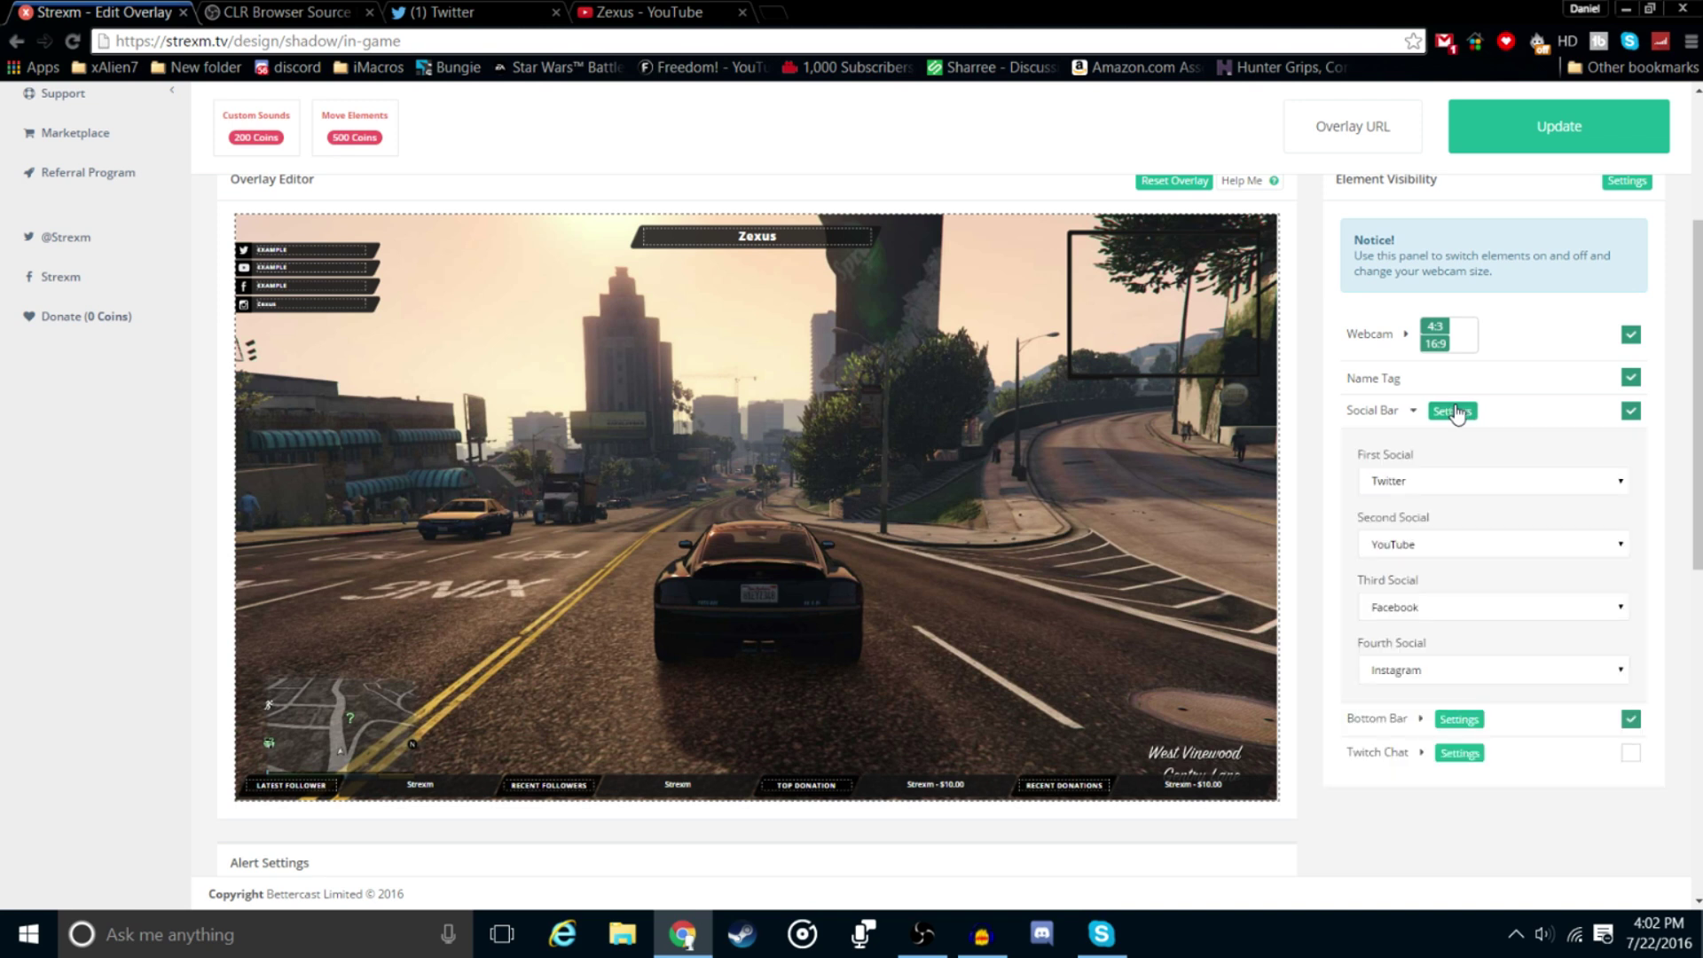
pyautogui.click(1461, 608)
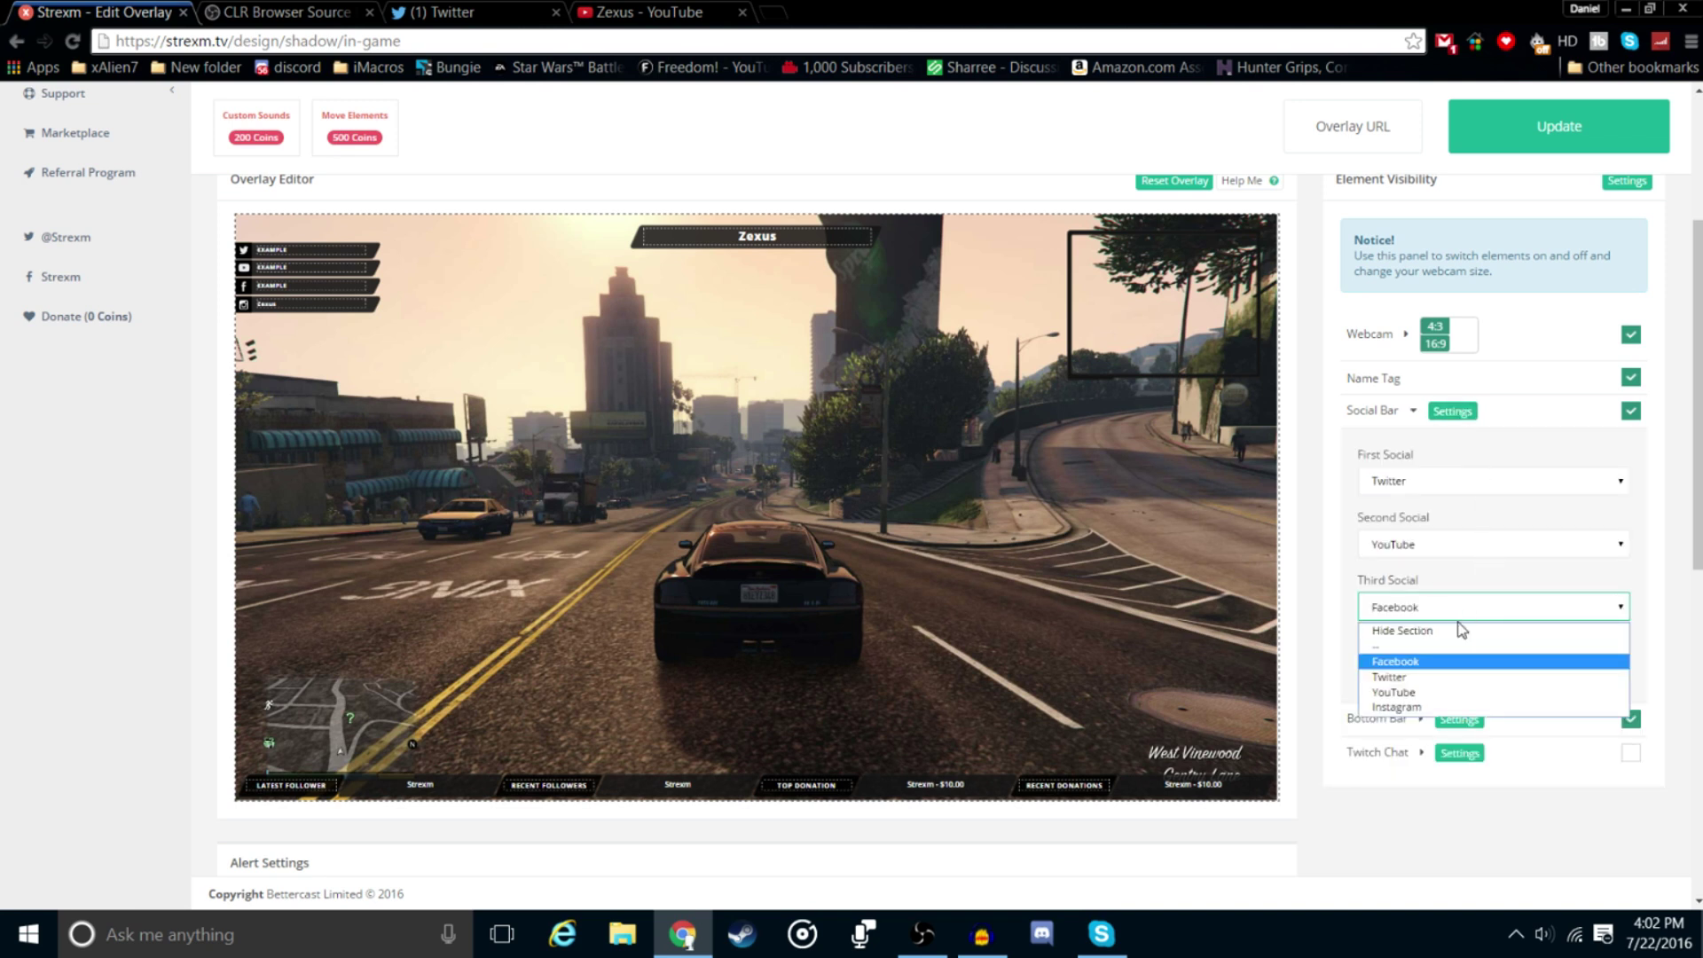
pyautogui.click(1459, 630)
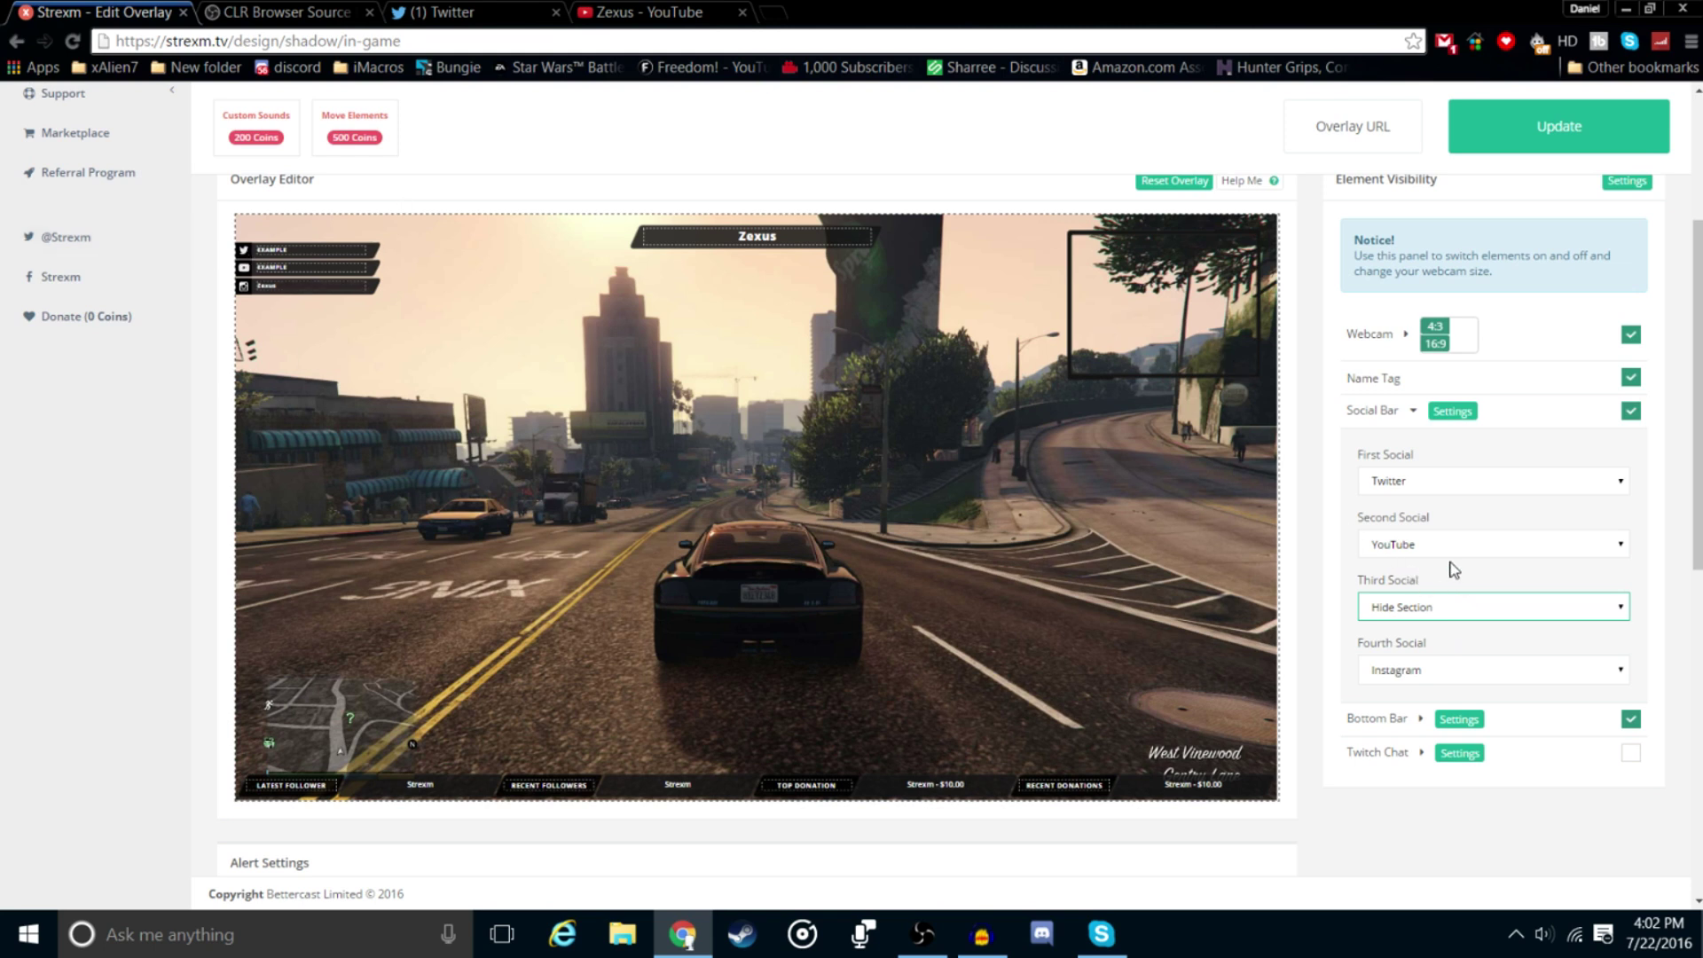
pyautogui.scroll(-1, 1523, 395)
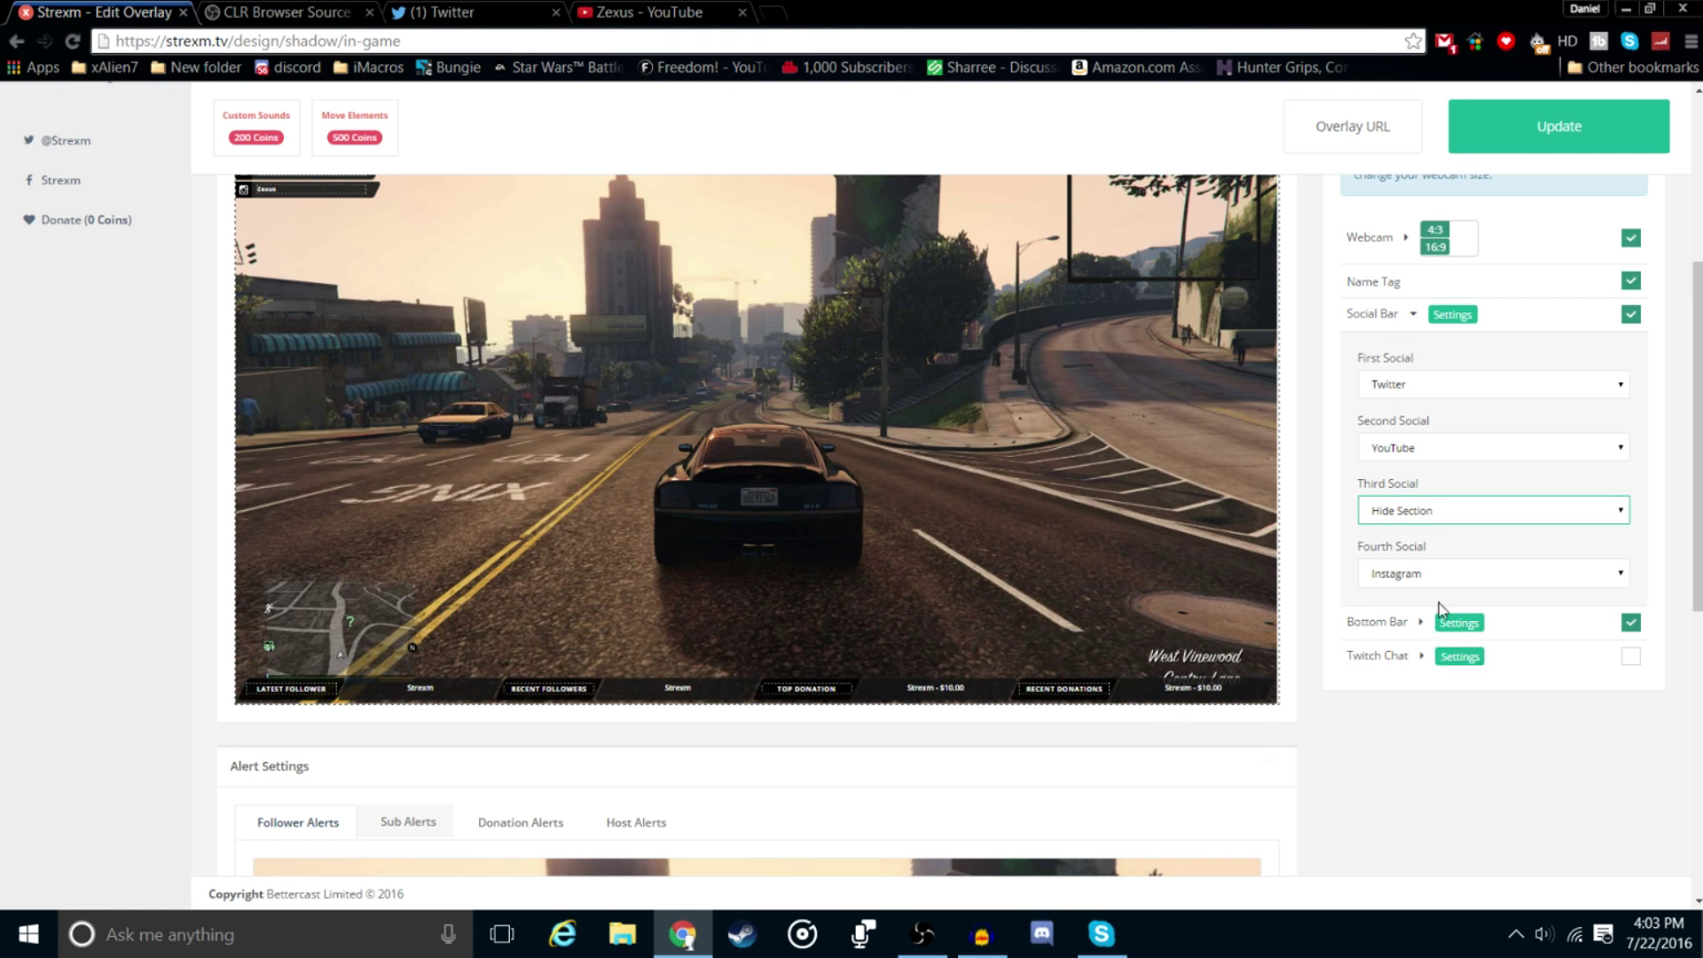
# Change the bottom bar's Fourth Feature from Recent Donations to Recent Subscribers.
pyautogui.click(1456, 624)
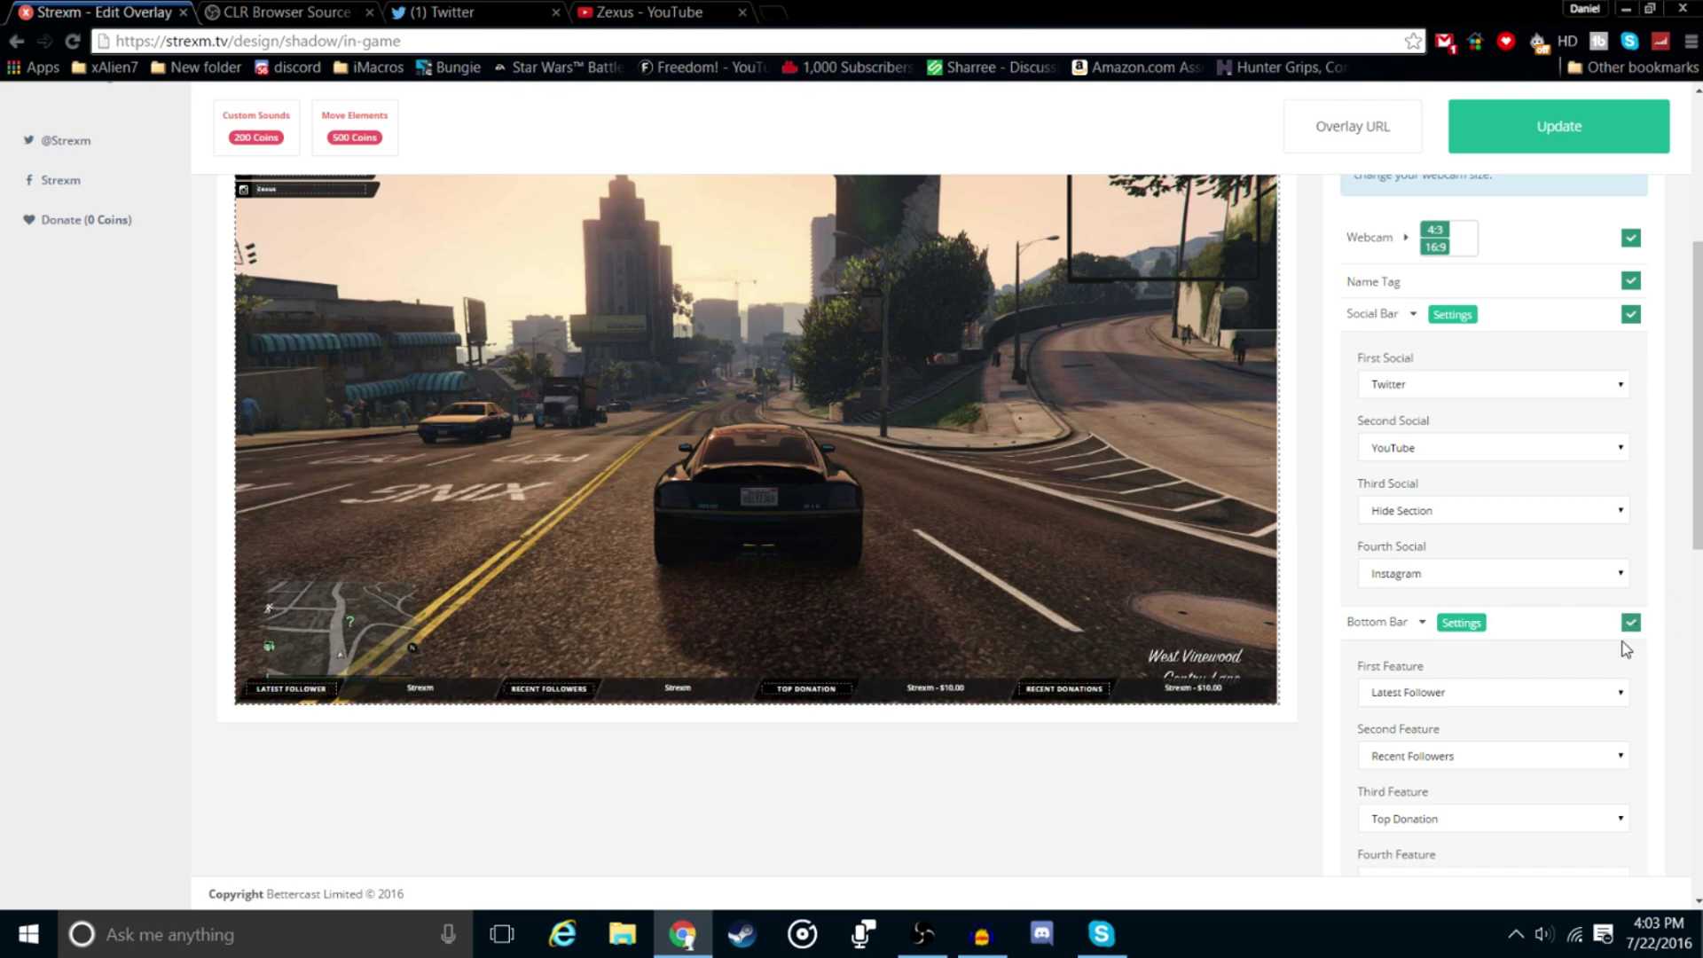
pyautogui.scroll(-2, 1608, 685)
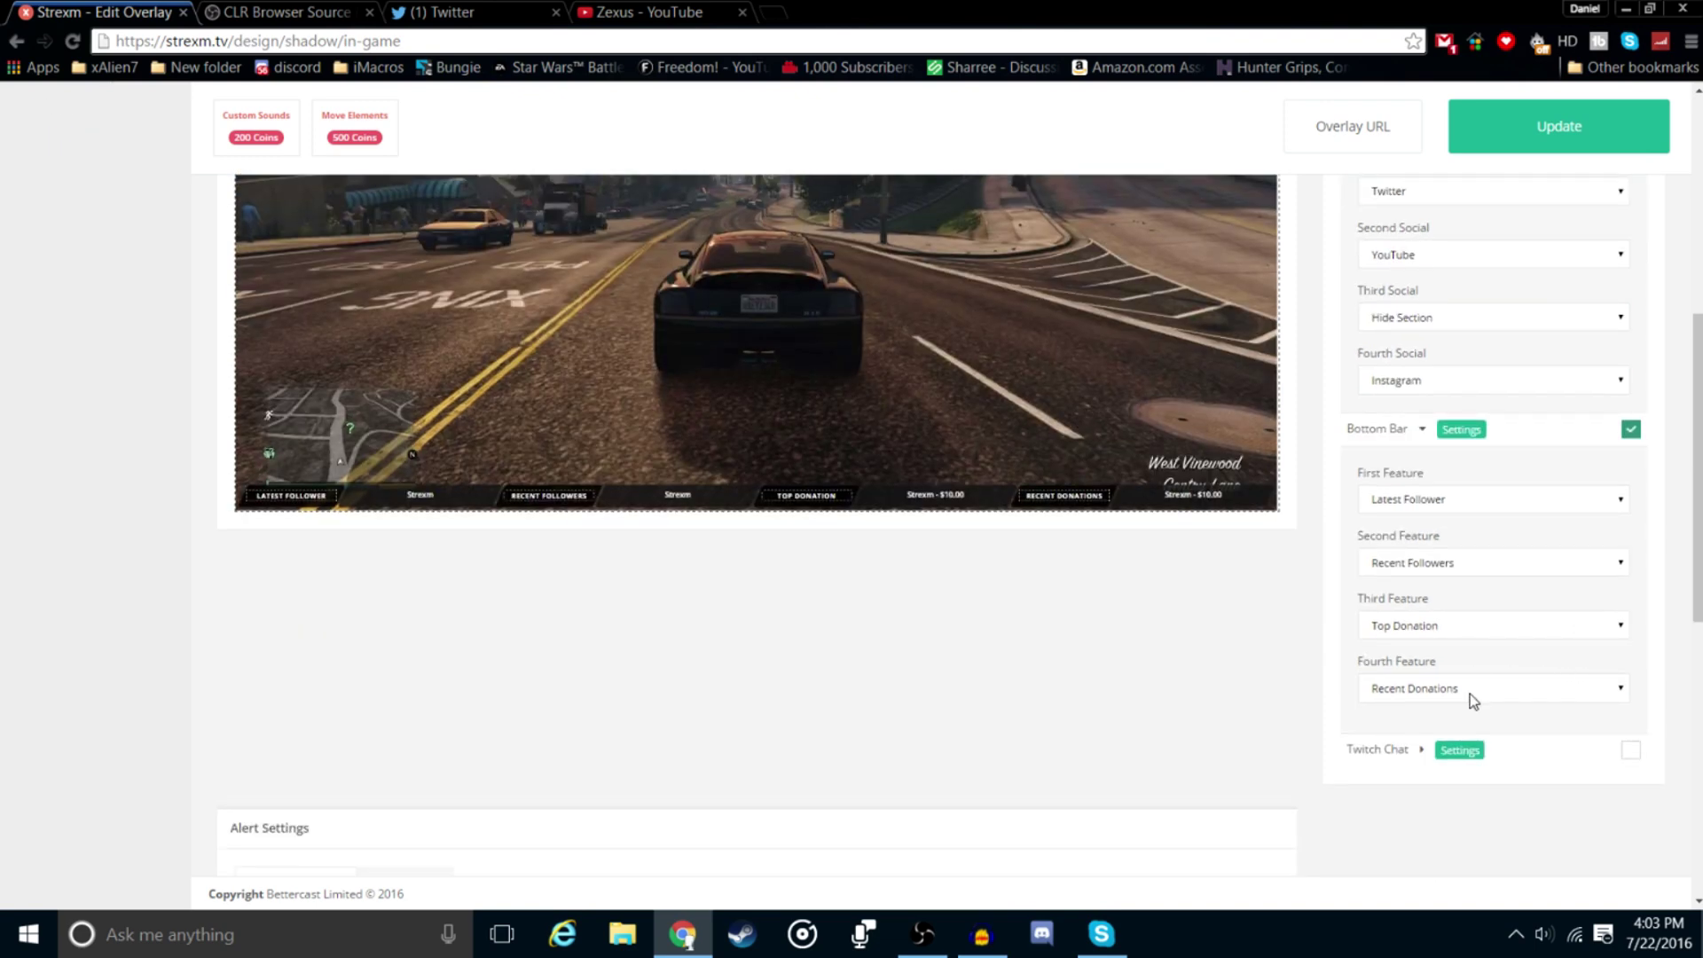
pyautogui.click(1470, 693)
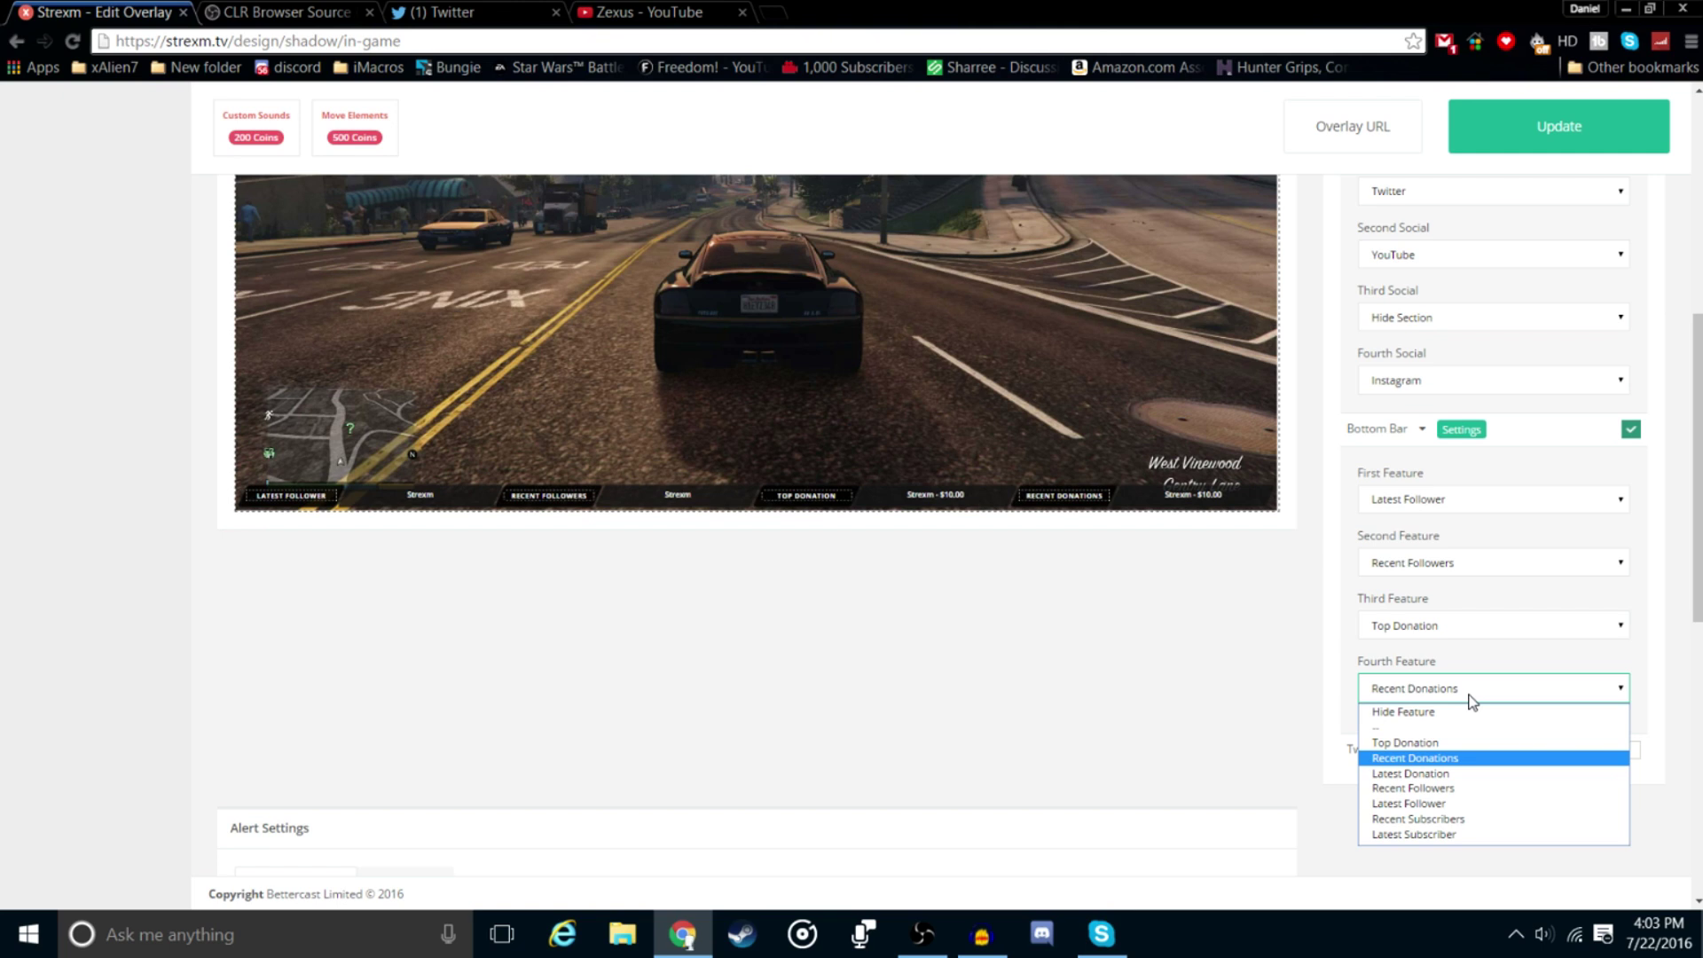
pyautogui.click(1479, 818)
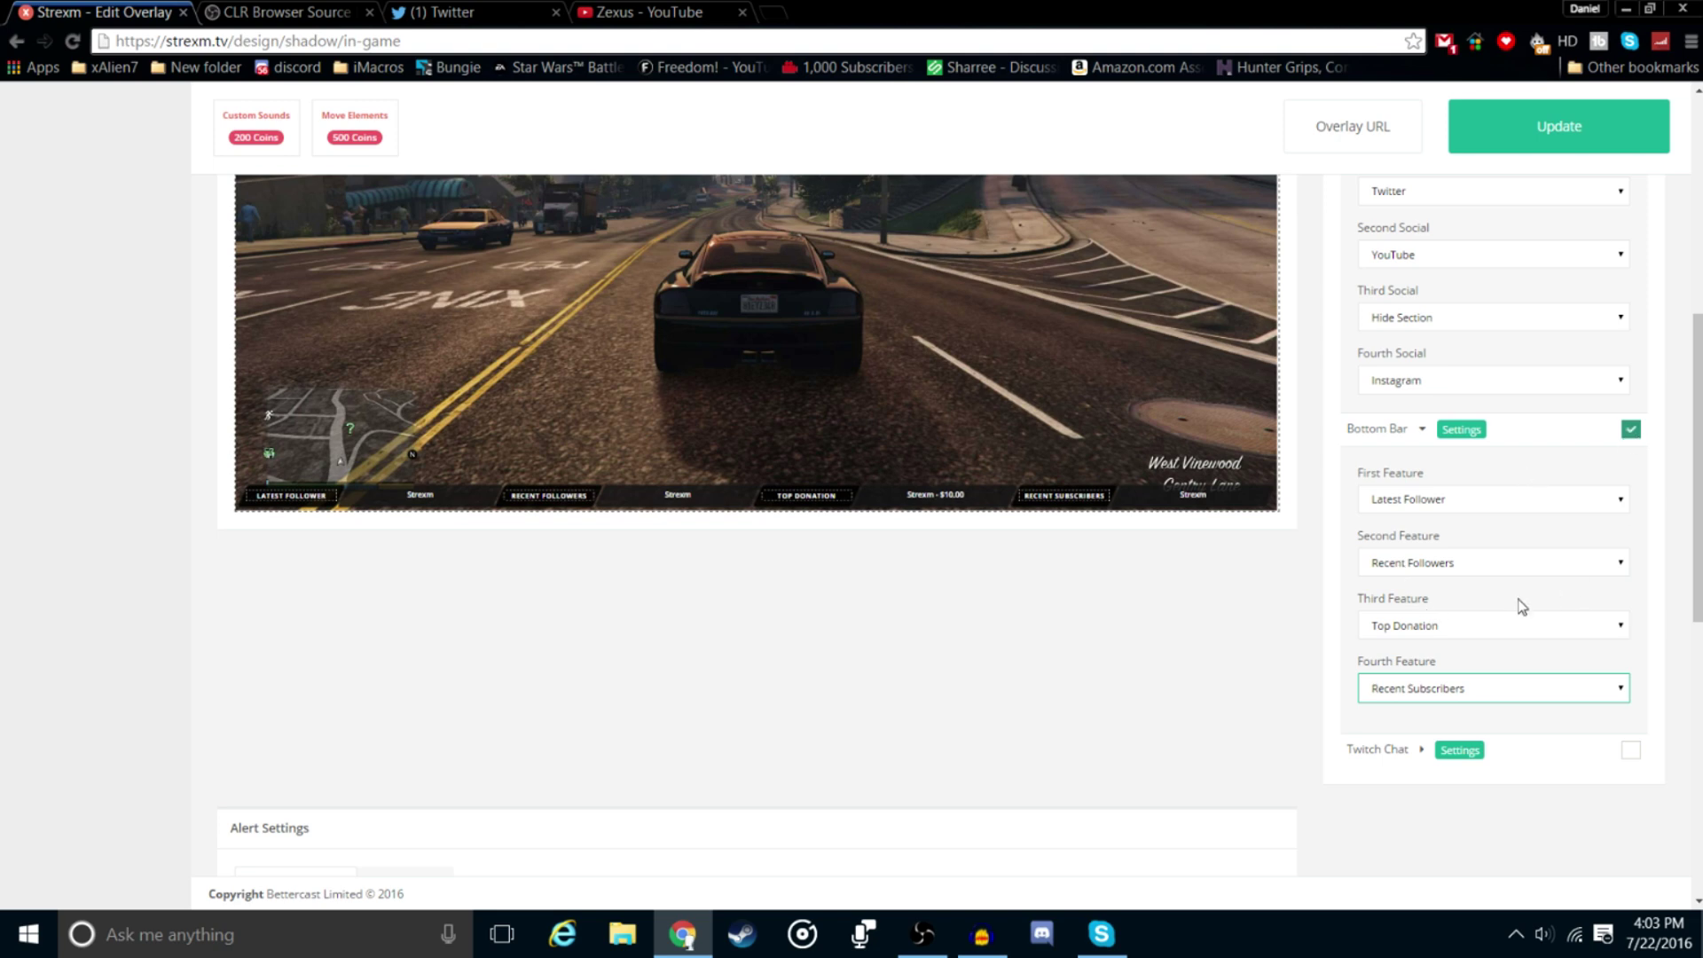
pyautogui.scroll(-2, 1499, 617)
pyautogui.scroll(3, 1413, 589)
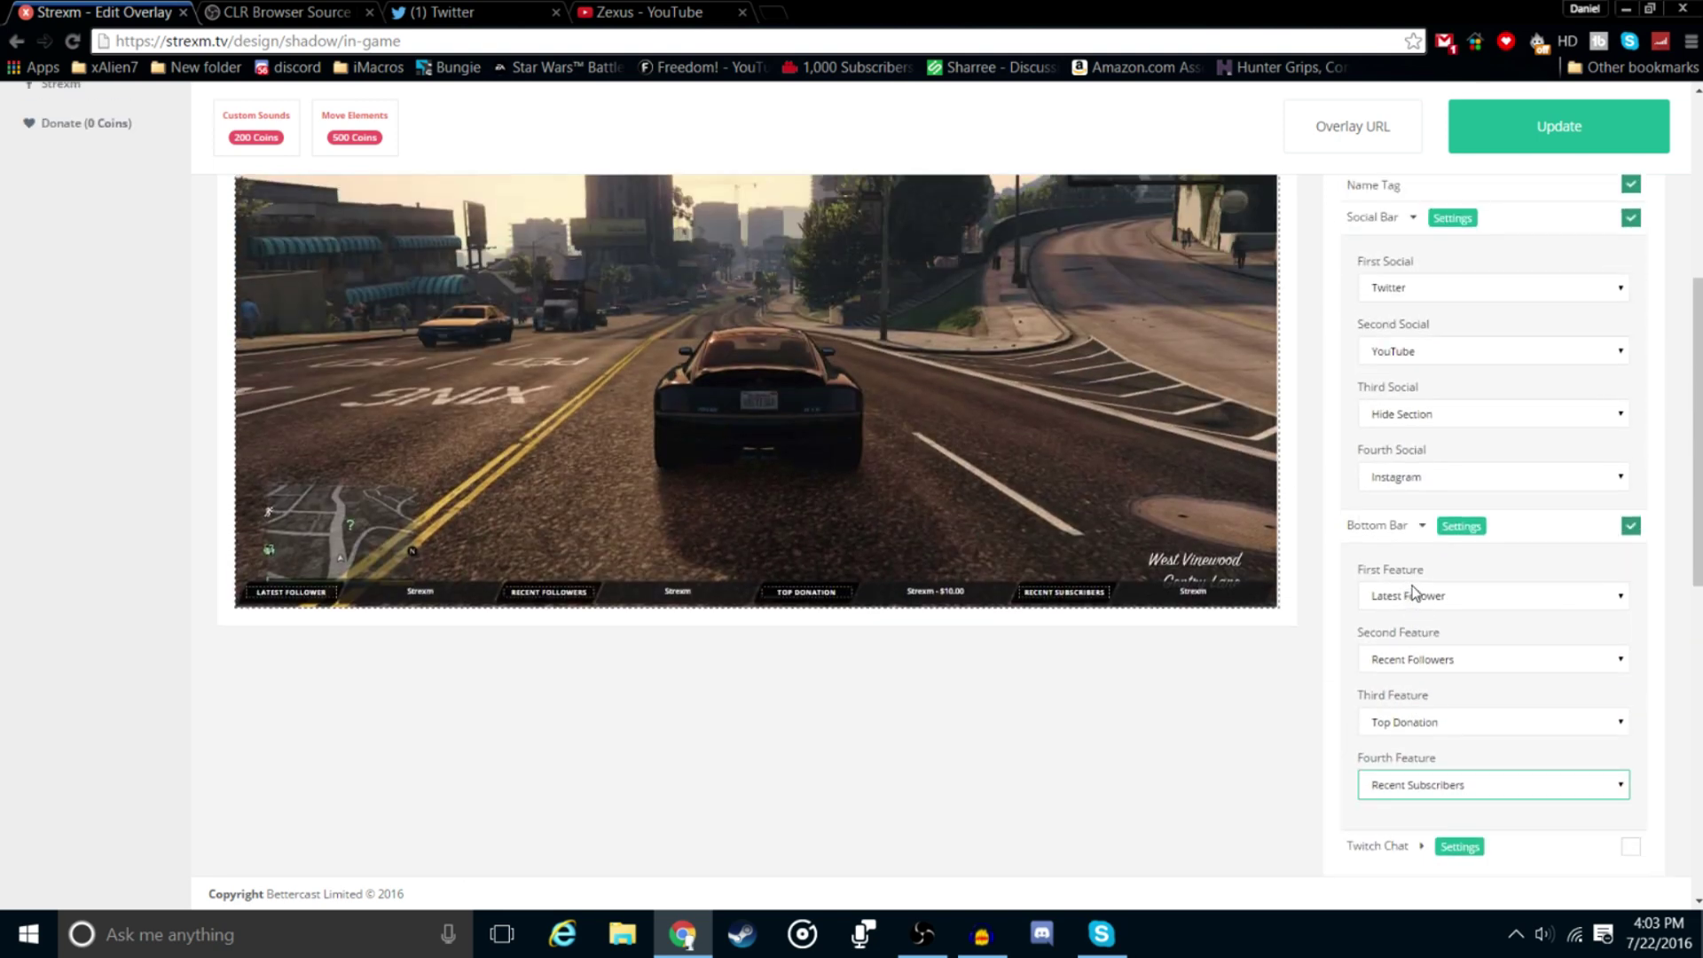
pyautogui.scroll(1, 1413, 589)
pyautogui.scroll(-3, 1414, 591)
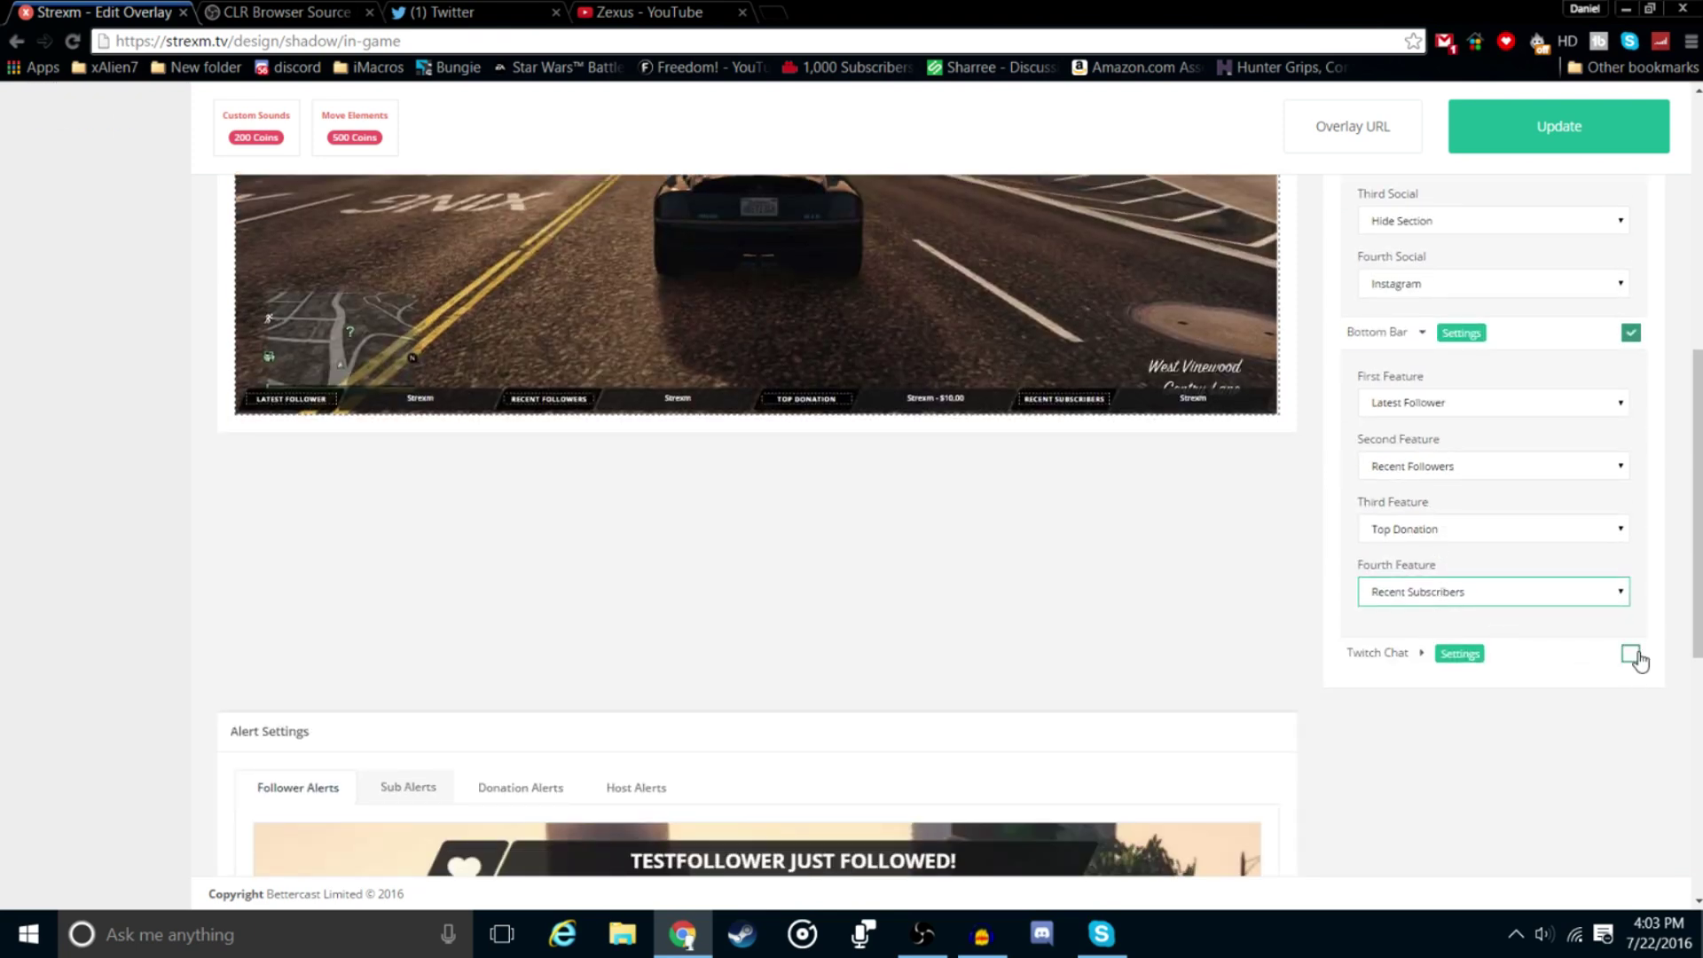
# Enable the Twitch Chat element and collapse the Bottom Bar and Social Bar settings.
pyautogui.click(1632, 655)
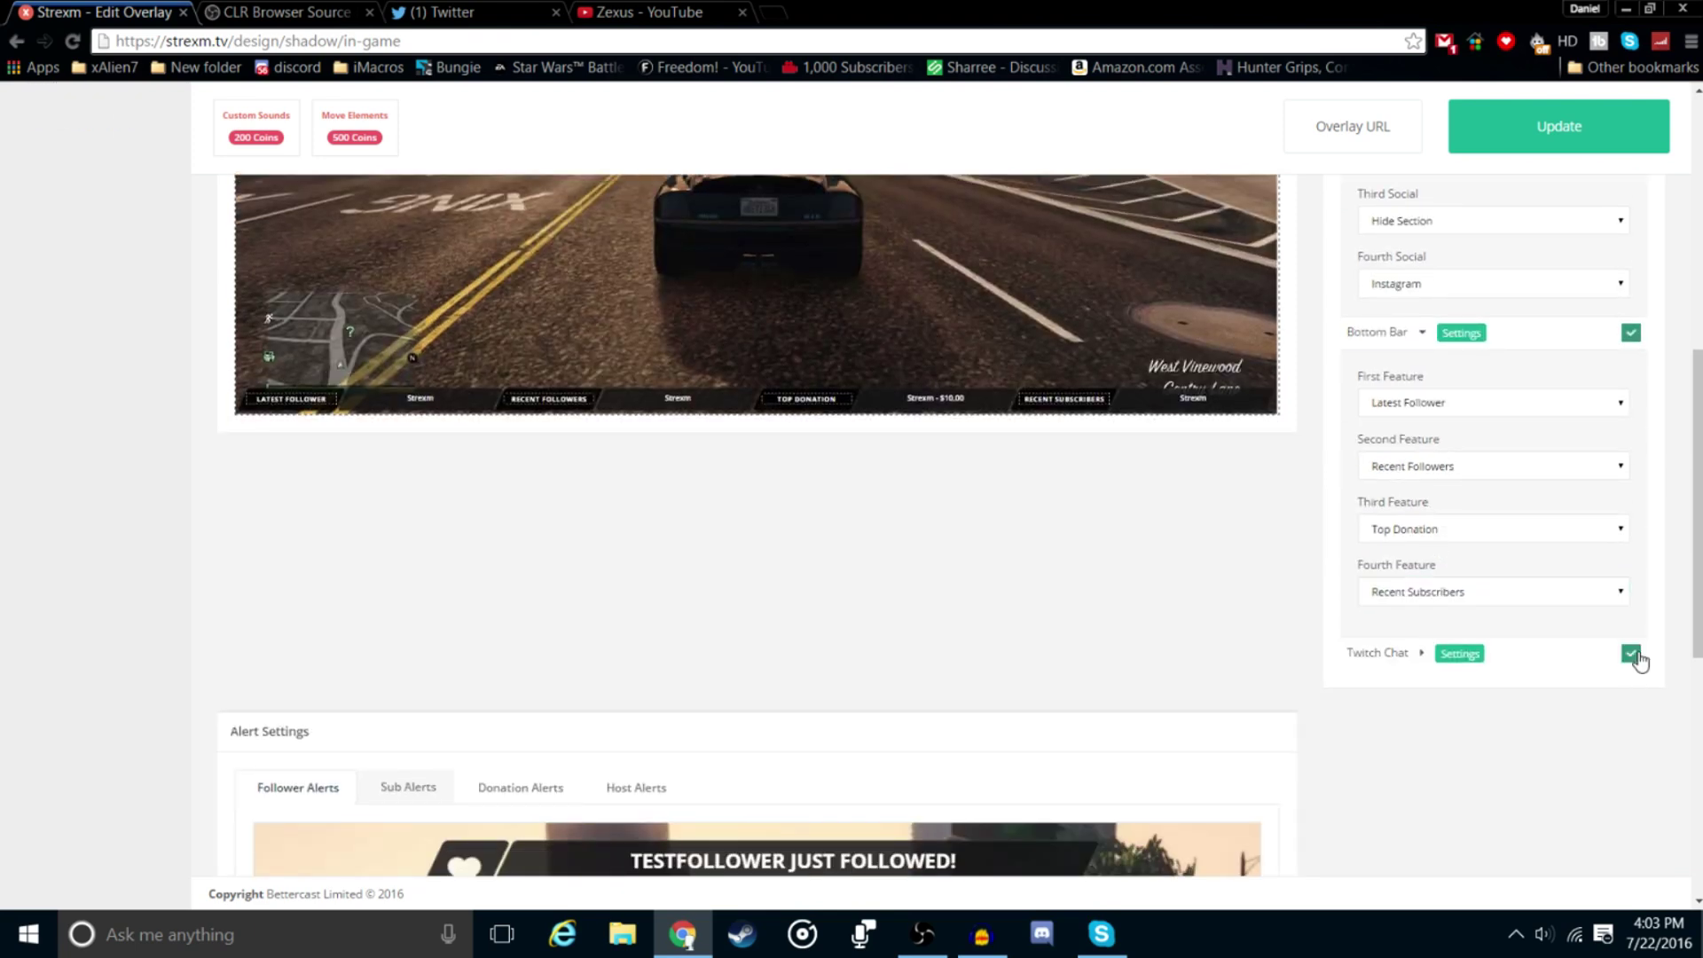
pyautogui.scroll(3, 1342, 605)
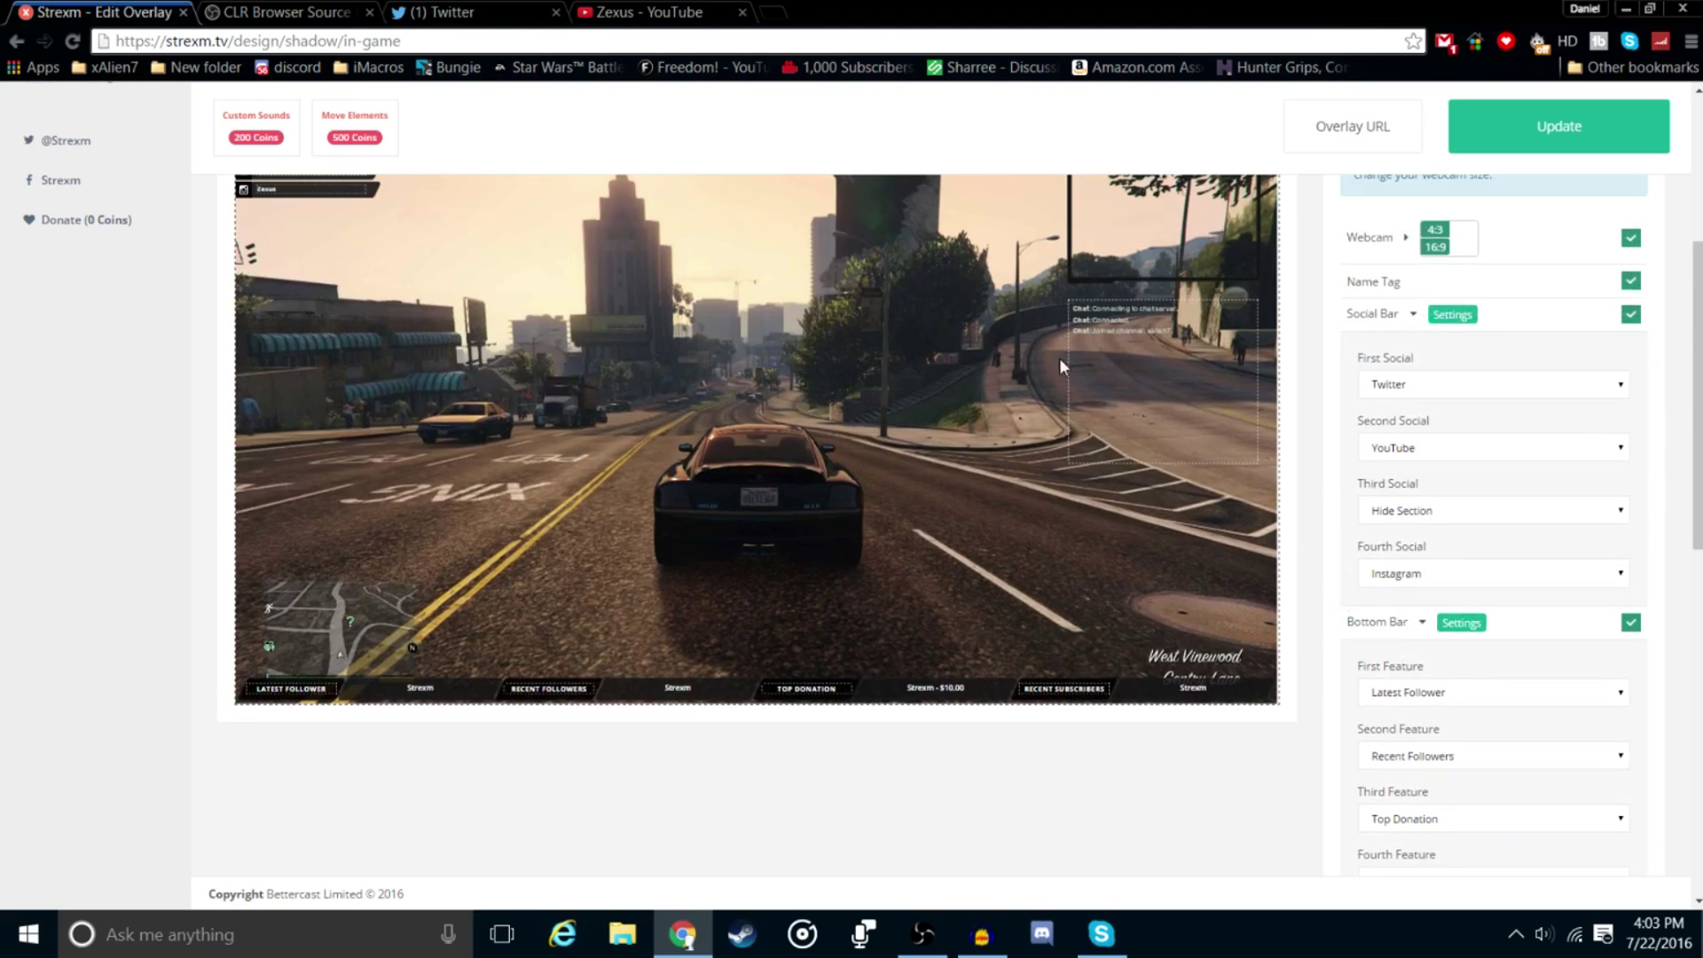
pyautogui.scroll(1, 1152, 385)
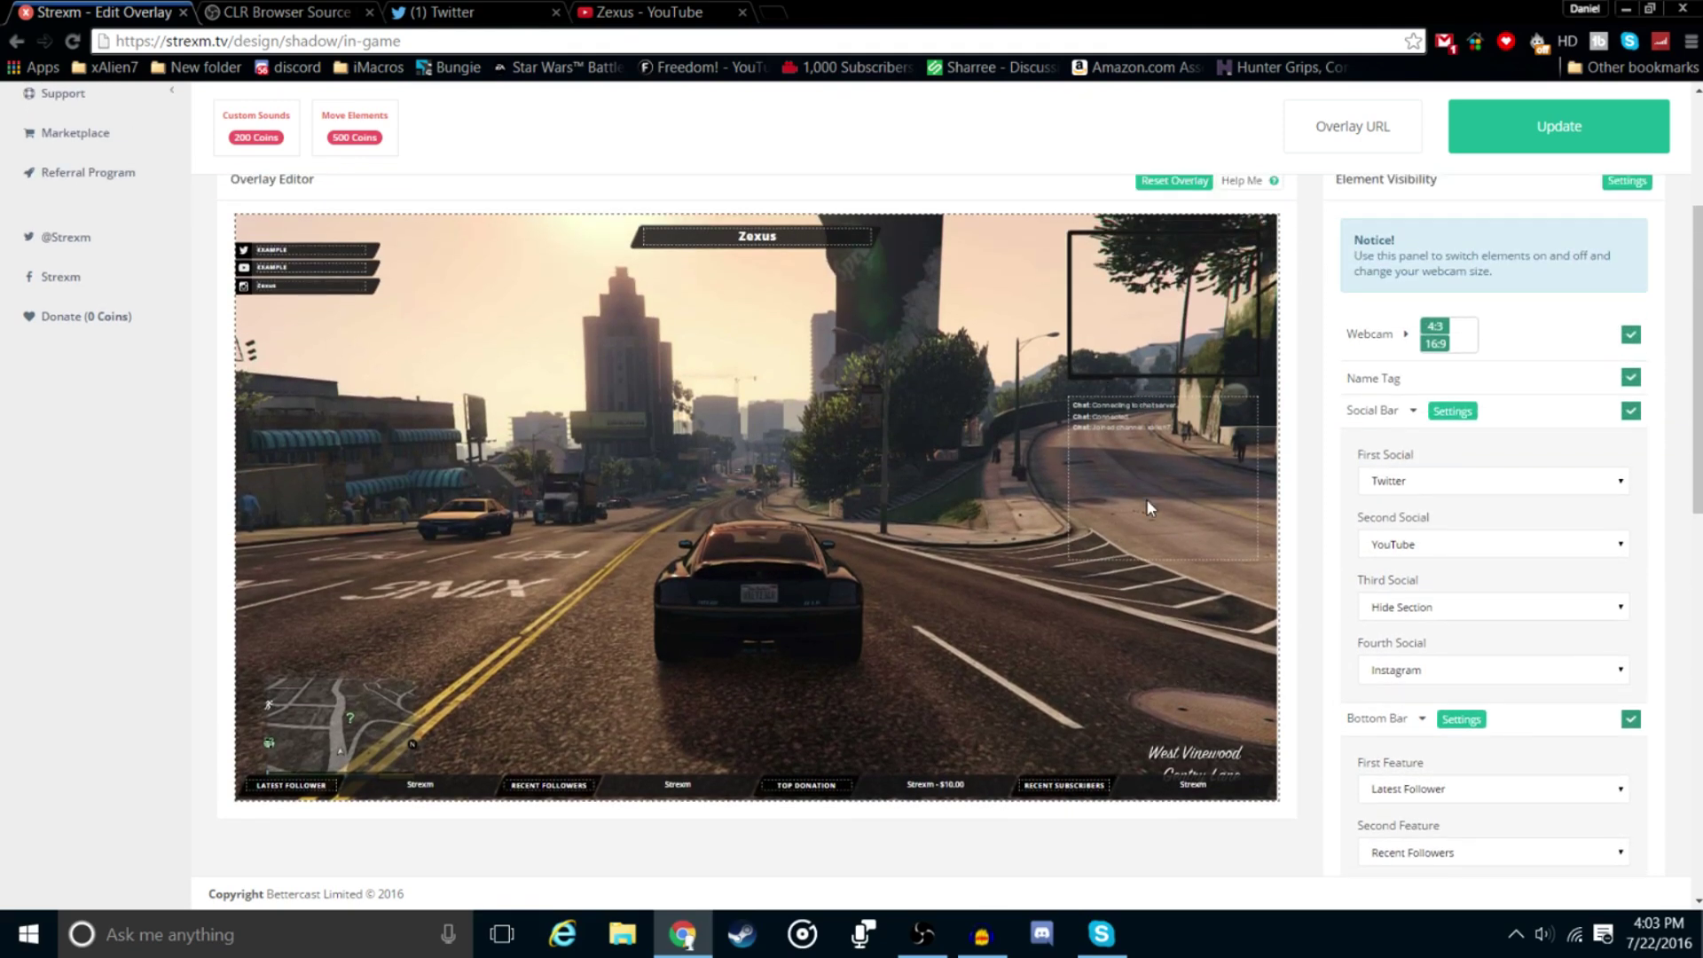
pyautogui.scroll(-2, 1148, 443)
pyautogui.scroll(-1, 1452, 762)
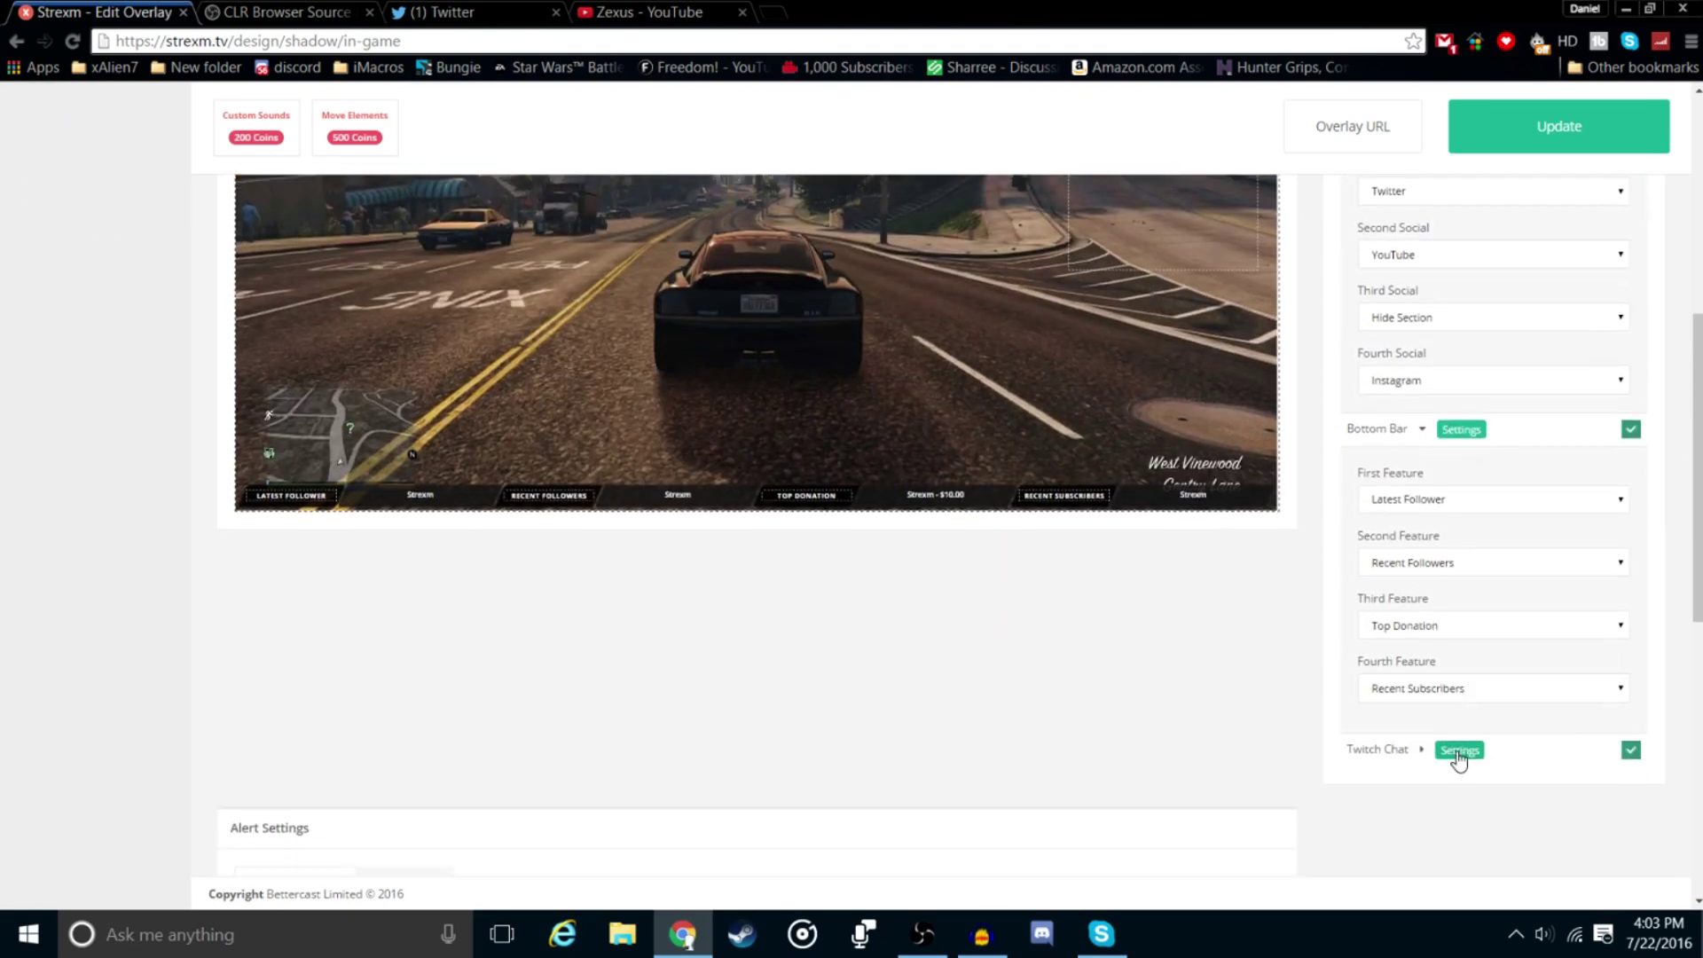
pyautogui.click(1451, 431)
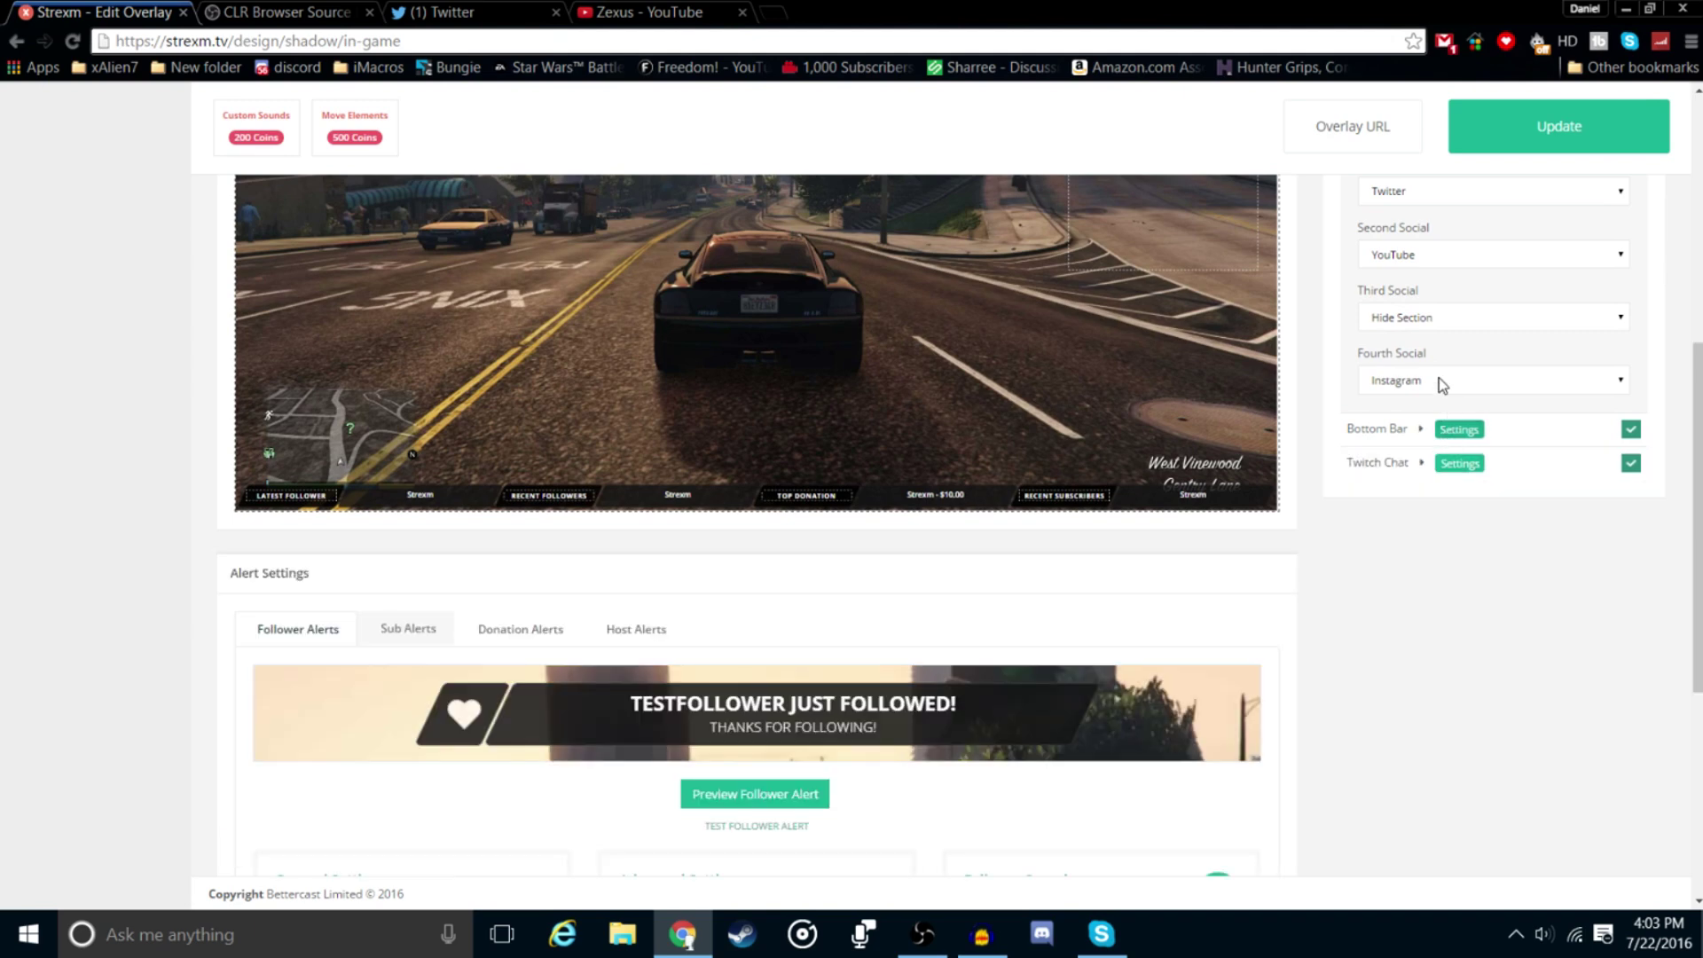
pyautogui.scroll(1, 1437, 379)
pyautogui.click(1430, 222)
pyautogui.scroll(3, 1437, 231)
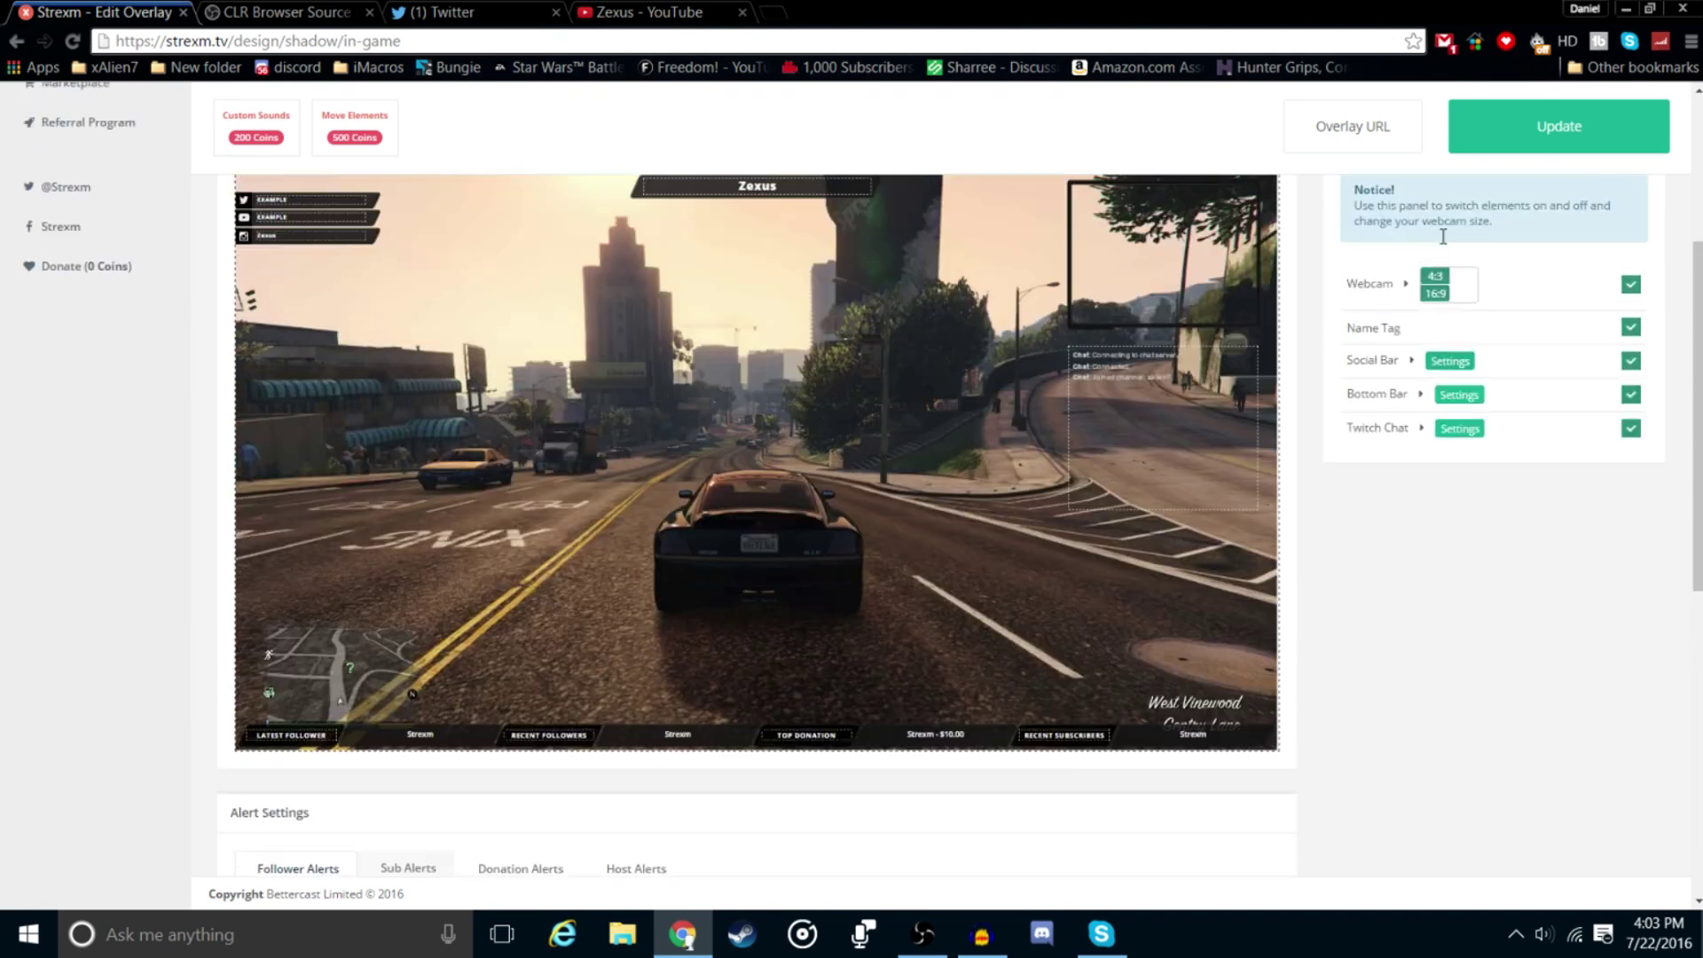
# In Twitch Chat settings, try the Light and Dark themes, then set the theme to SONOS' Theme.
pyautogui.click(1460, 577)
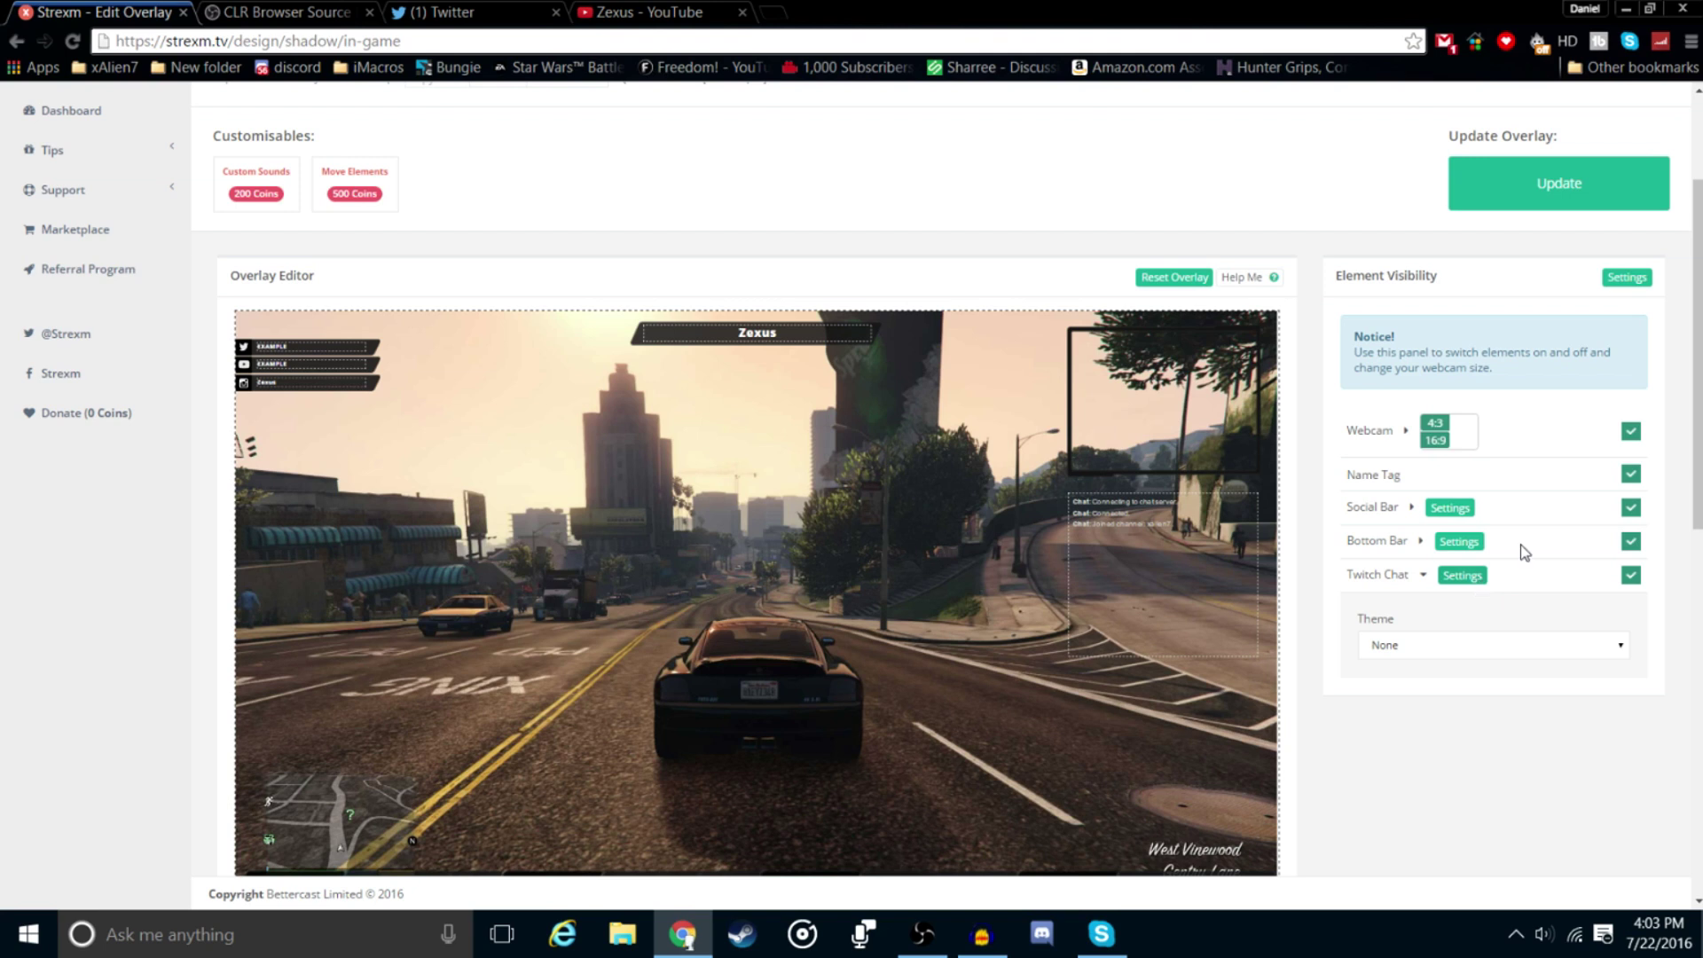
pyautogui.click(1564, 652)
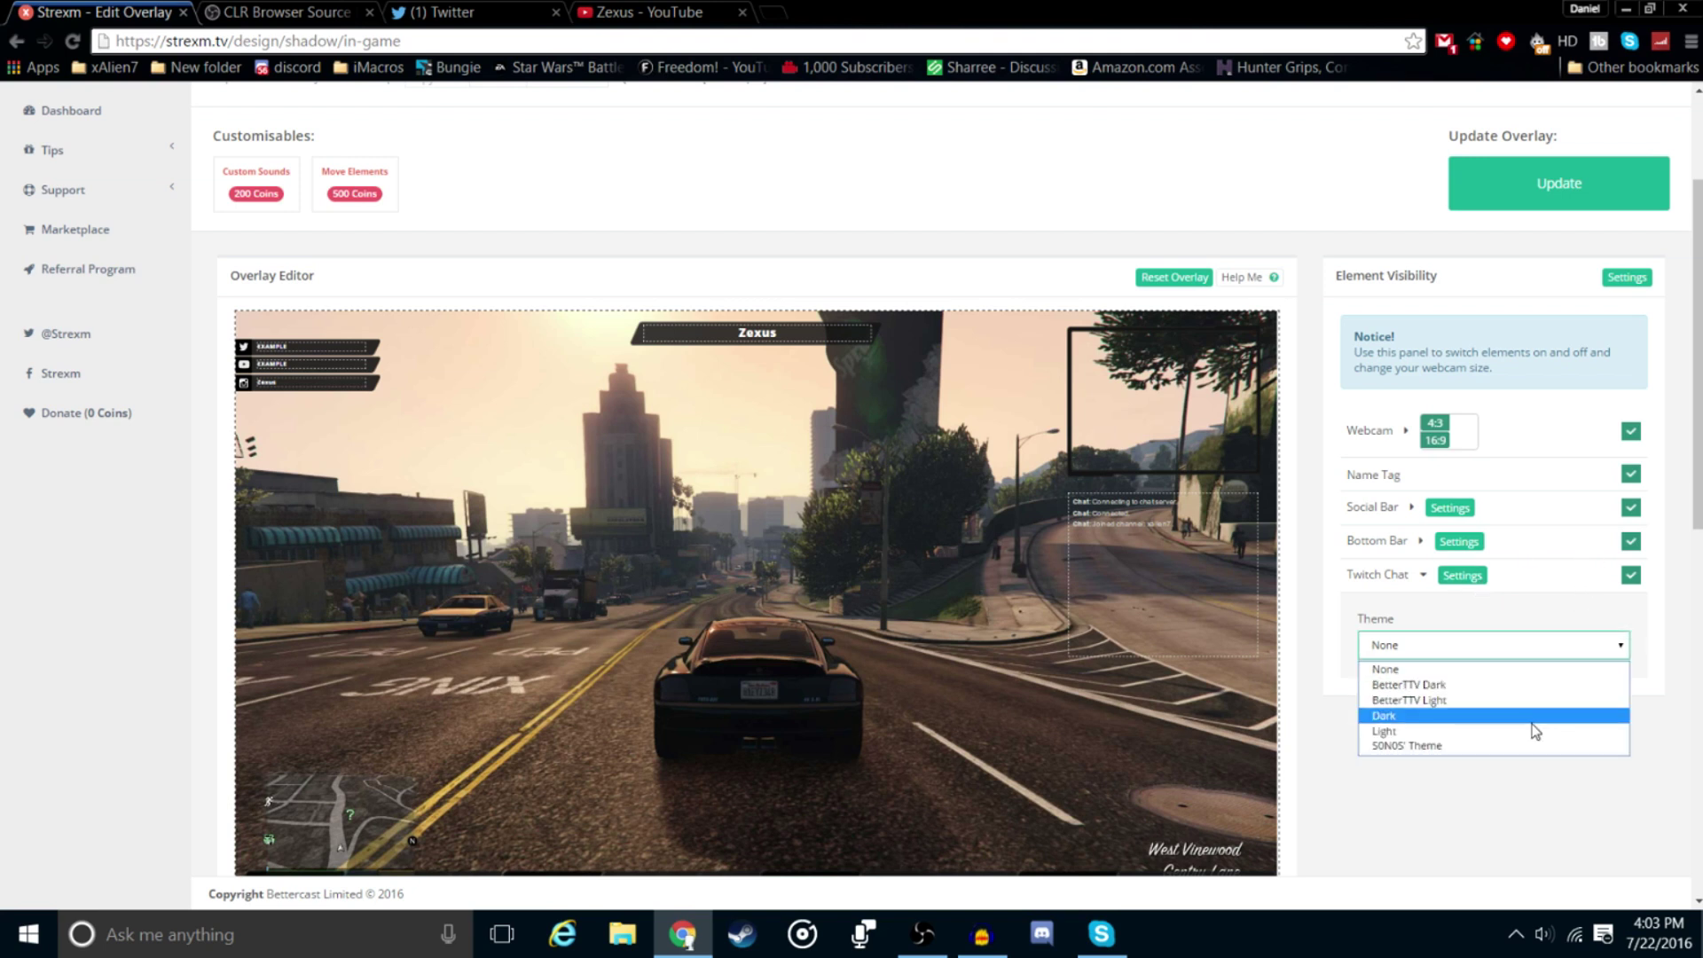
pyautogui.press('Escape')
pyautogui.press('Down')
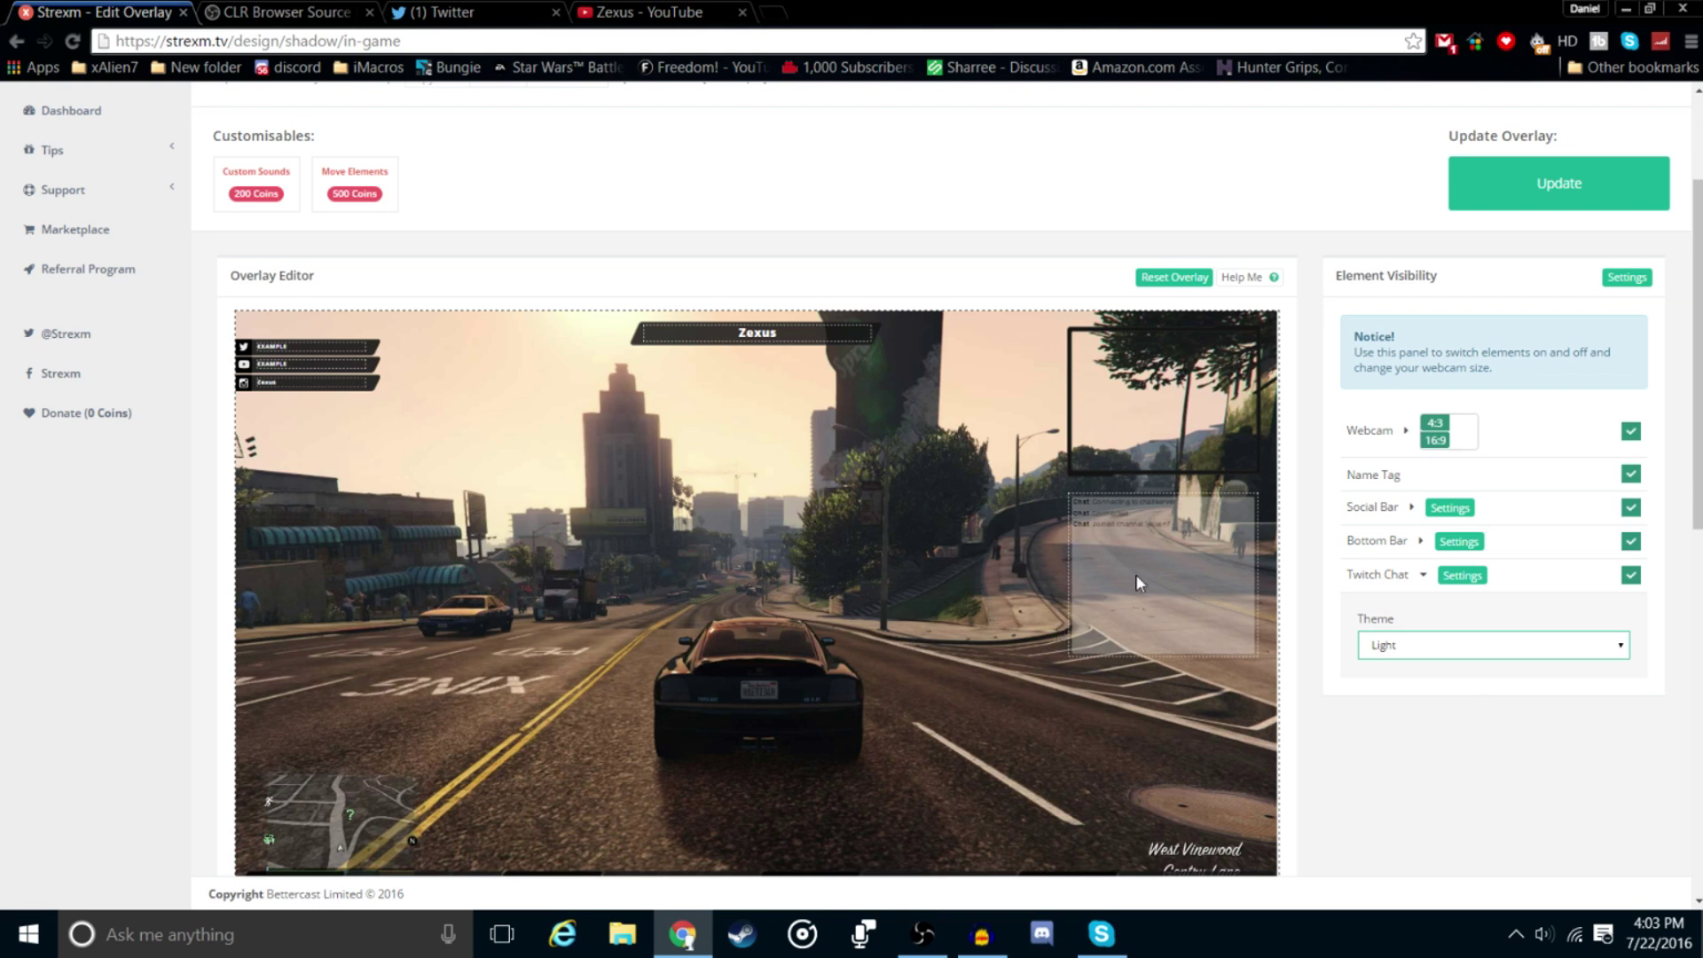
pyautogui.click(1432, 645)
pyautogui.click(1417, 717)
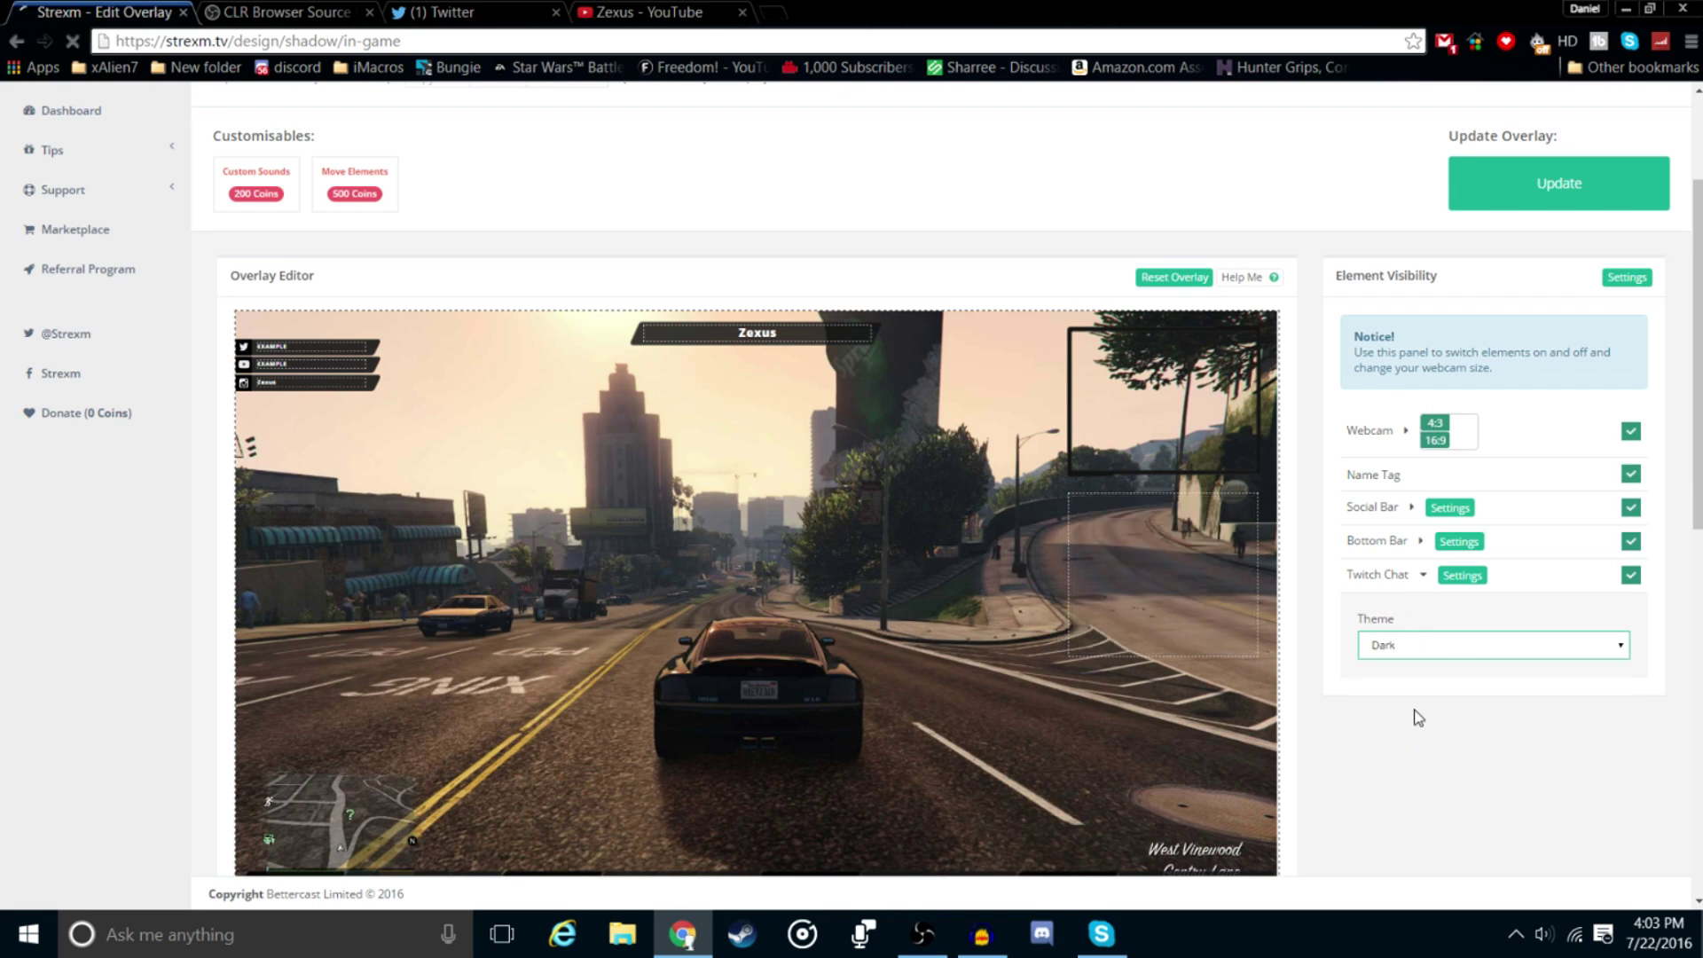
pyautogui.click(1449, 640)
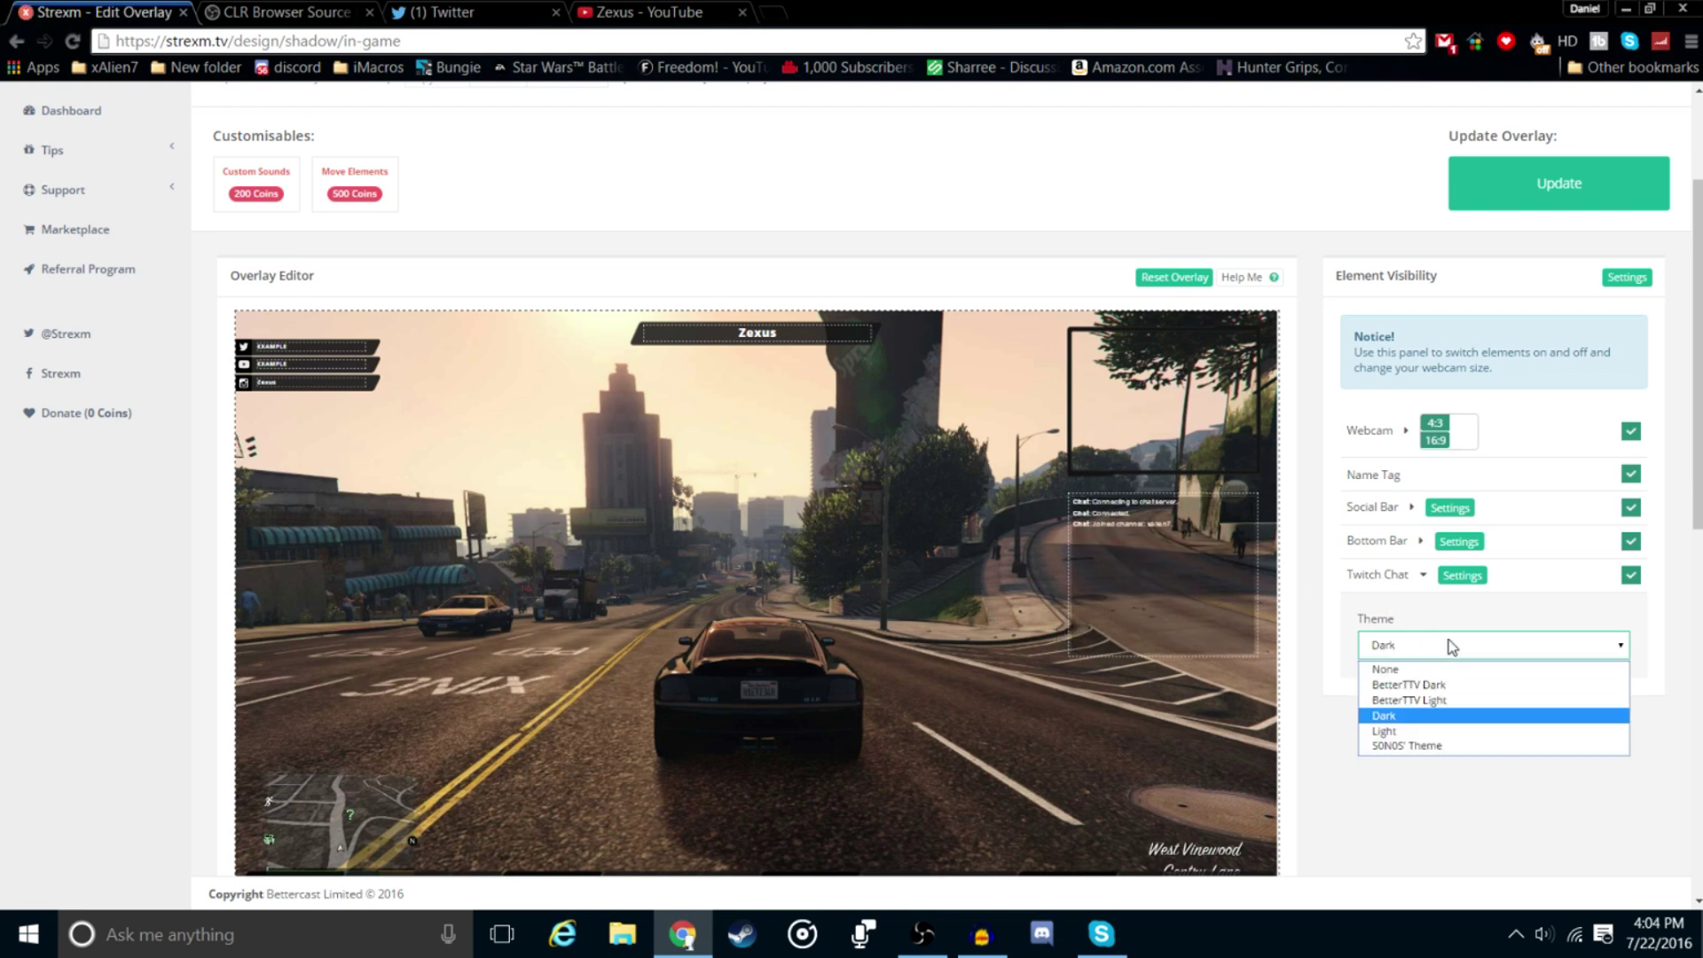
pyautogui.click(1416, 746)
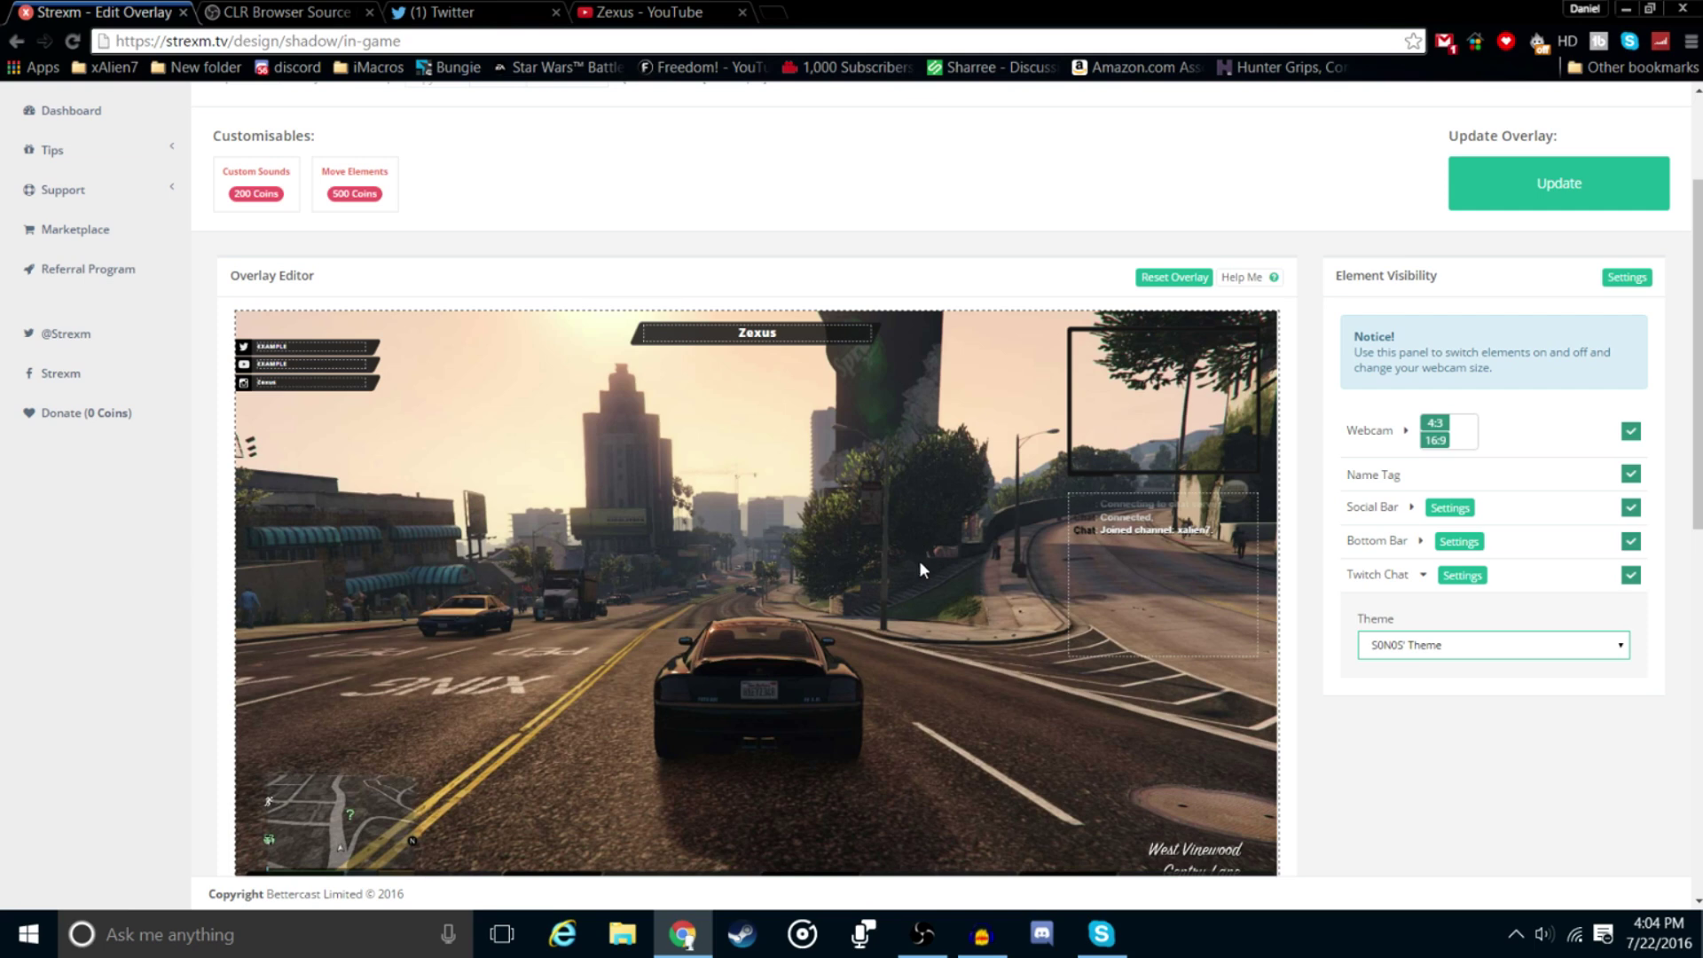
pyautogui.scroll(-1, 1028, 557)
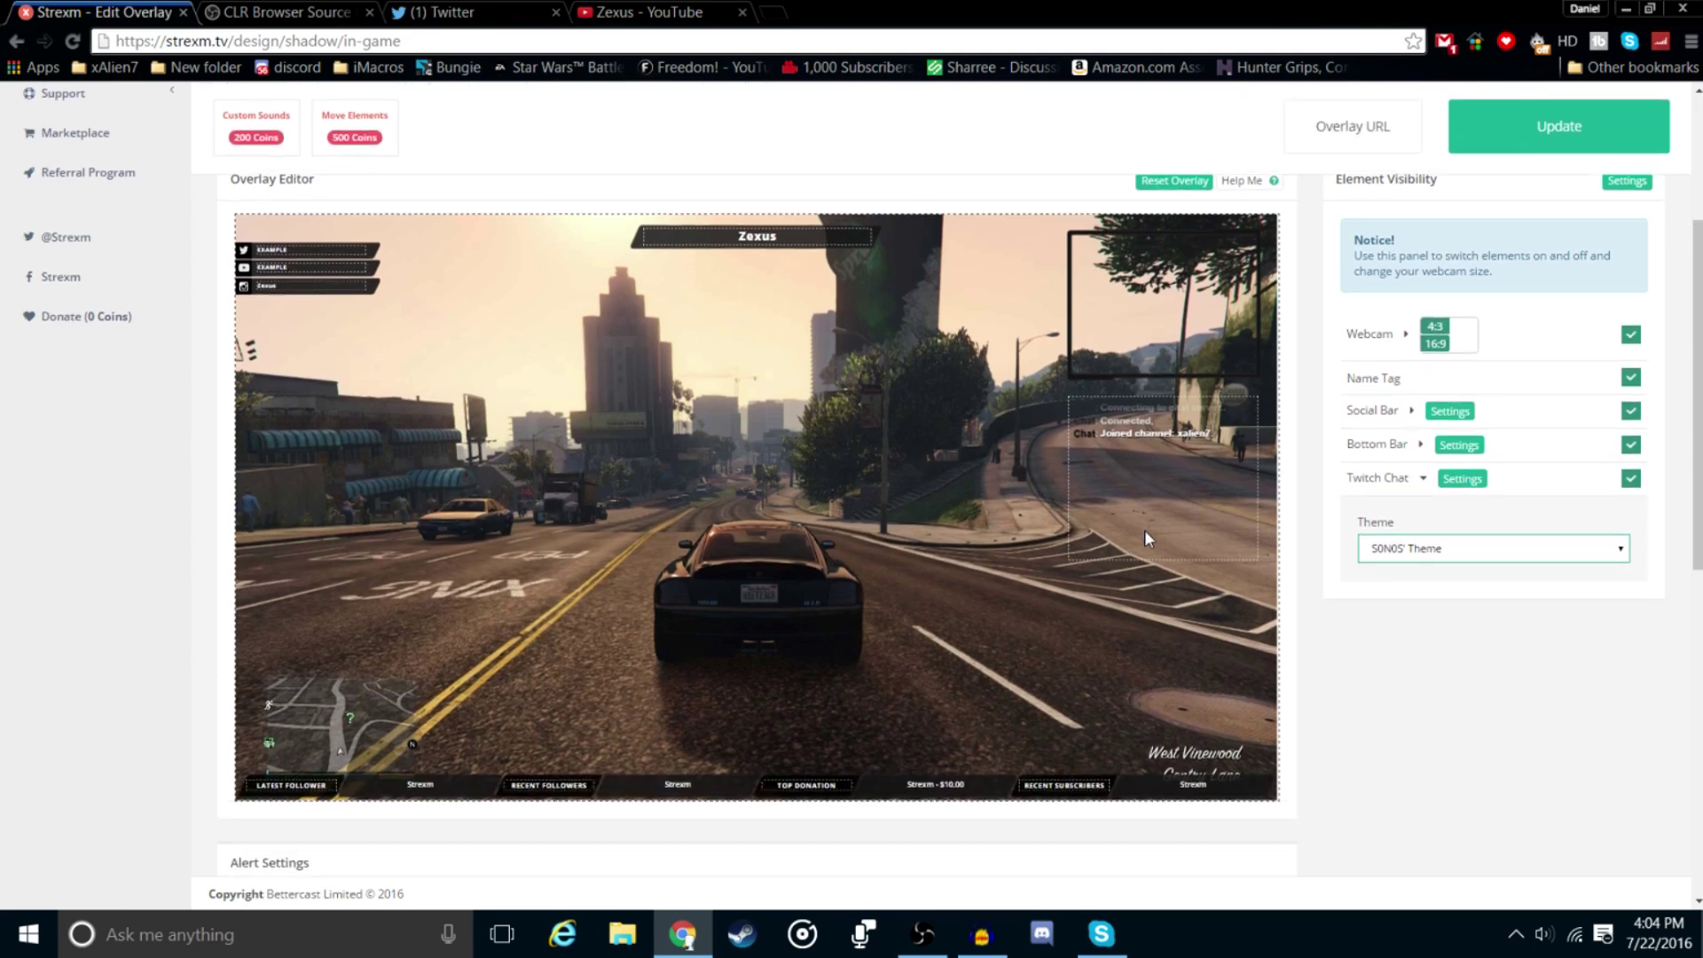
pyautogui.scroll(1, 1143, 532)
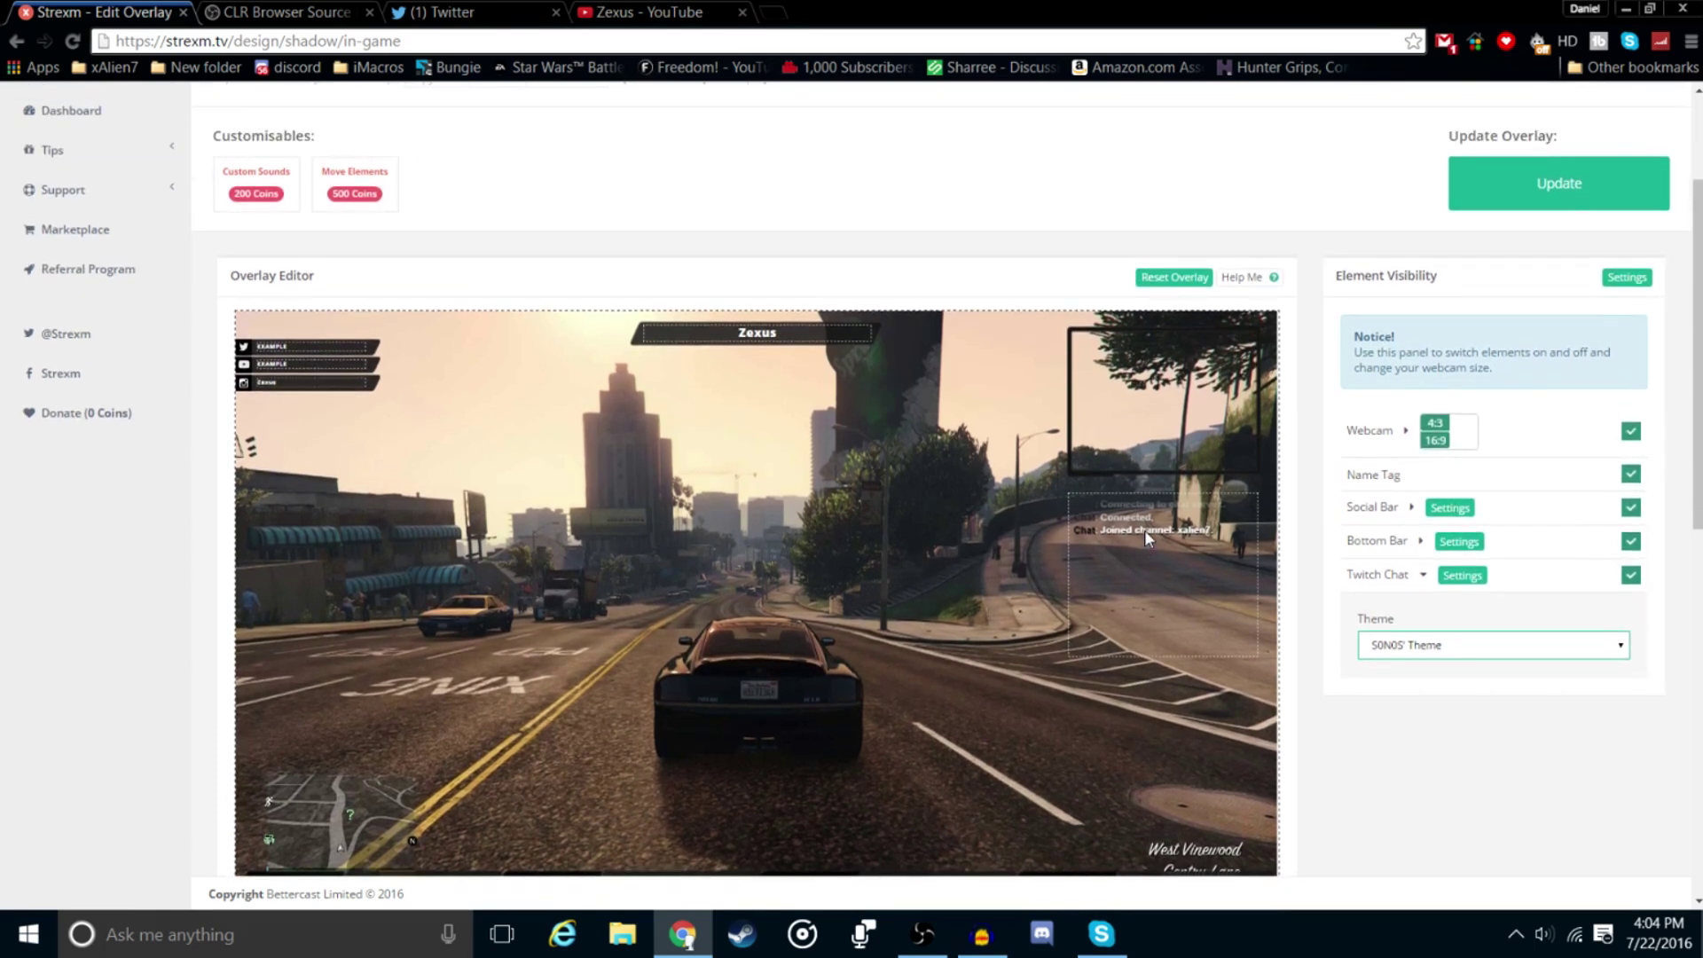
pyautogui.scroll(-2, 1144, 532)
pyautogui.scroll(1, 1144, 539)
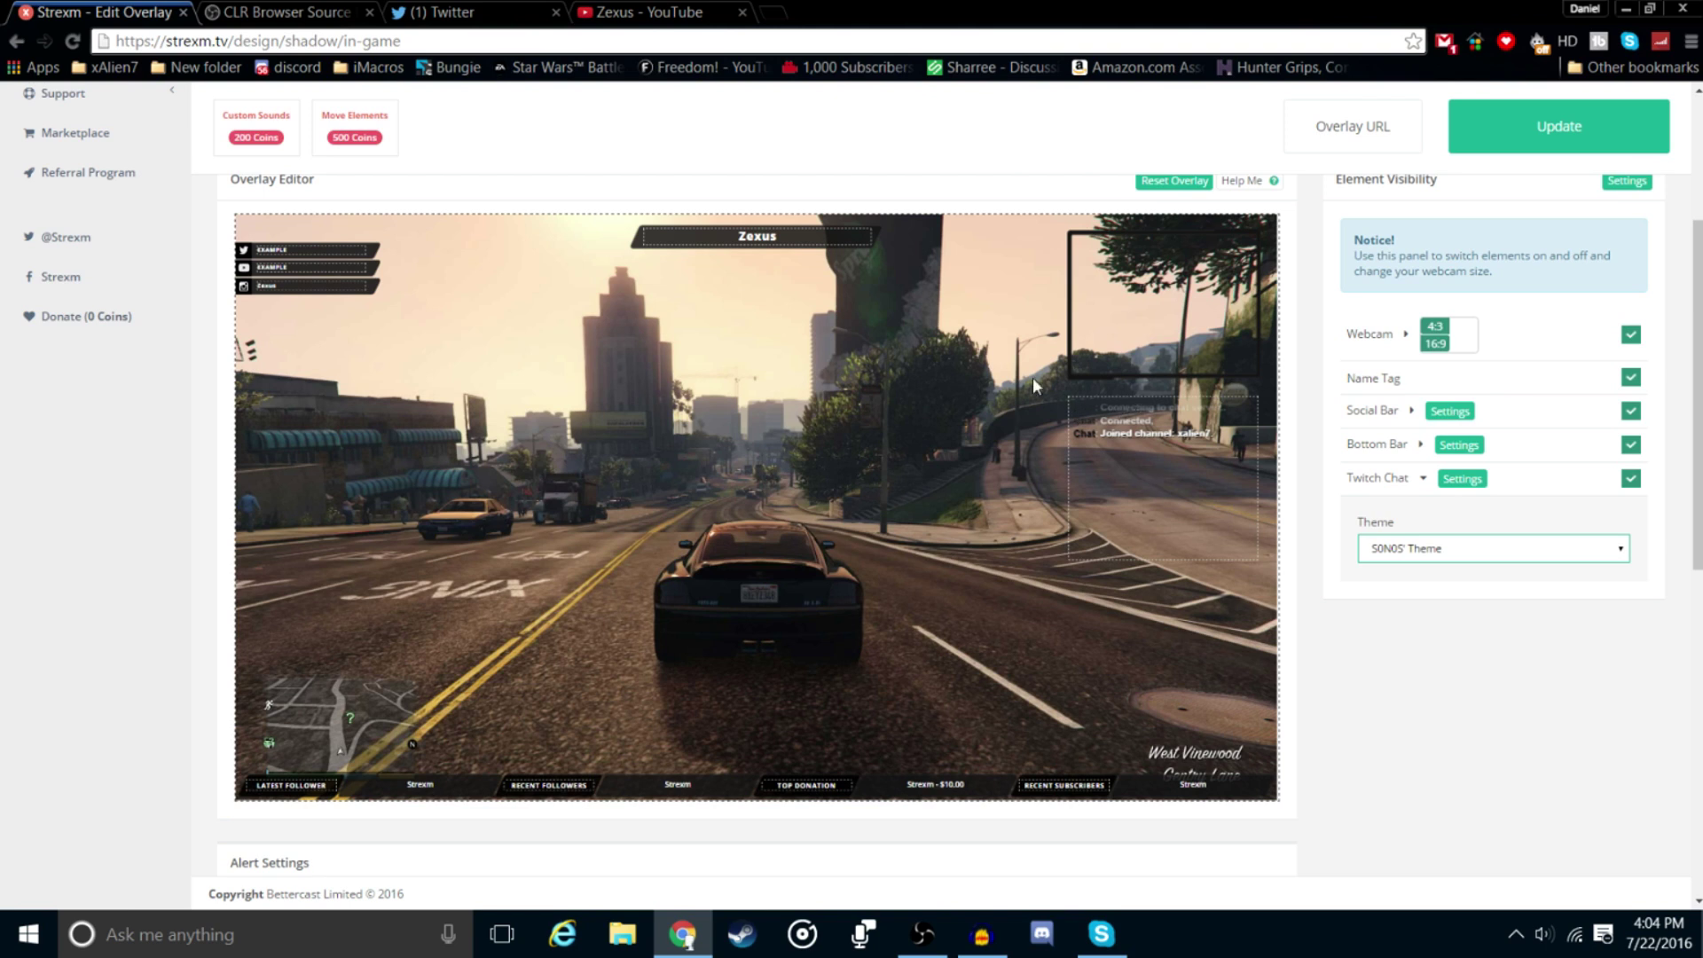
# Scroll down to Alert Settings and play the follower alert preview.
pyautogui.scroll(-1, 1490, 350)
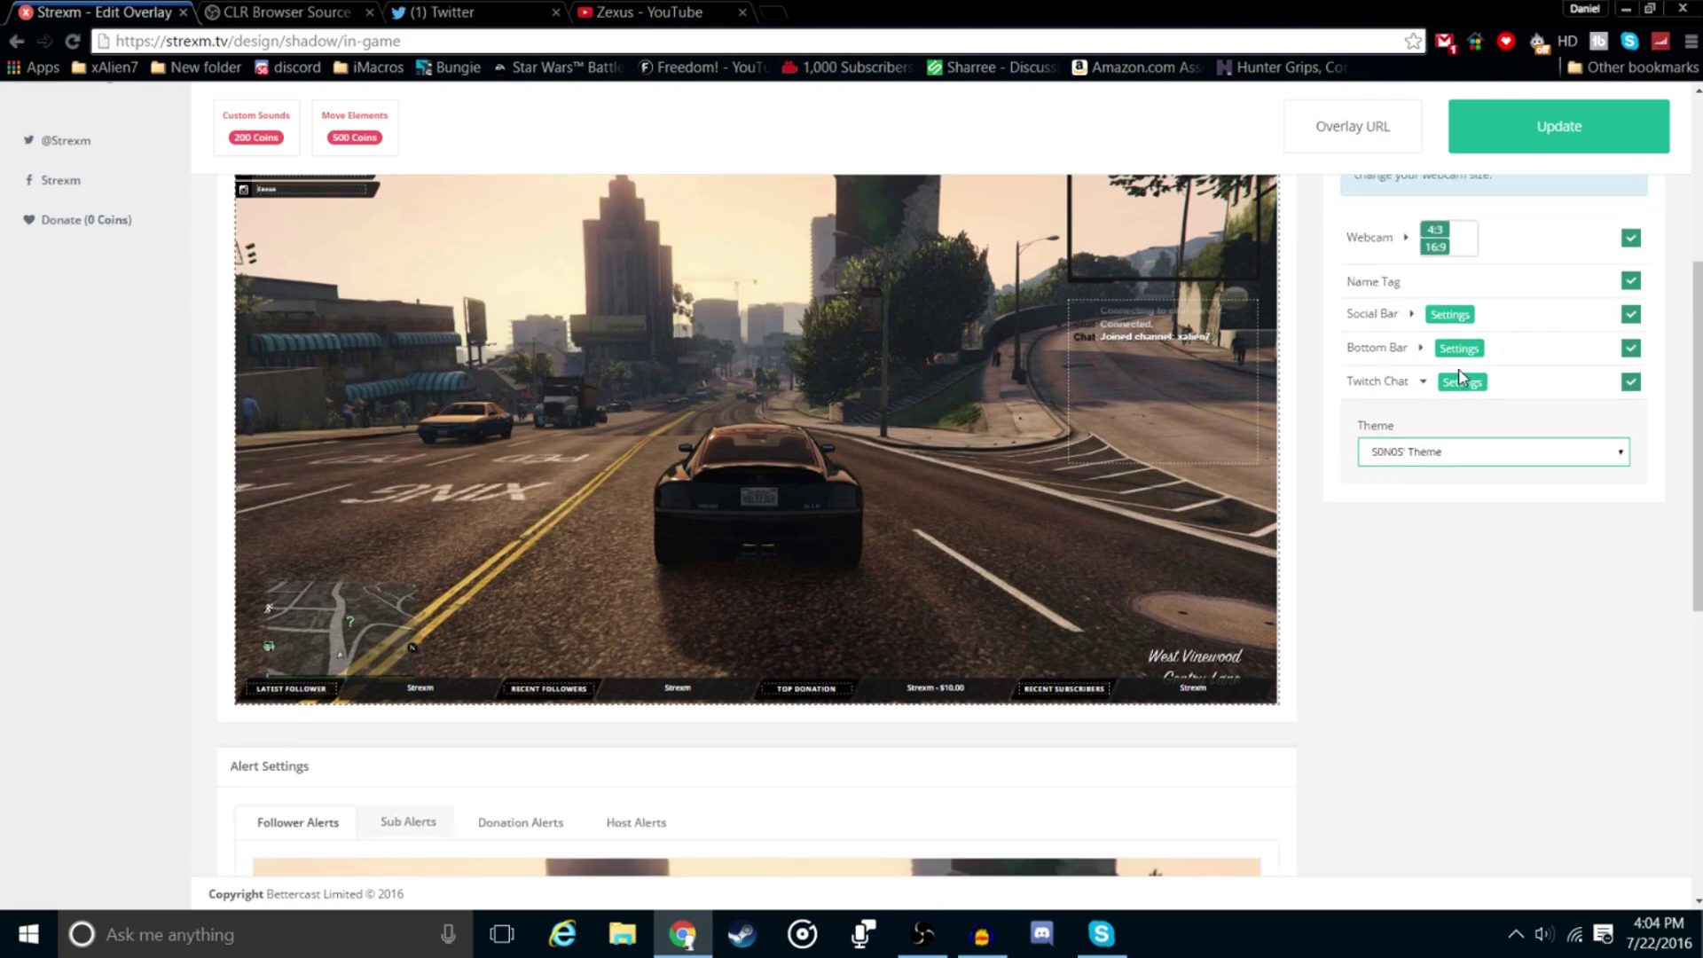
pyautogui.scroll(-1, 1462, 377)
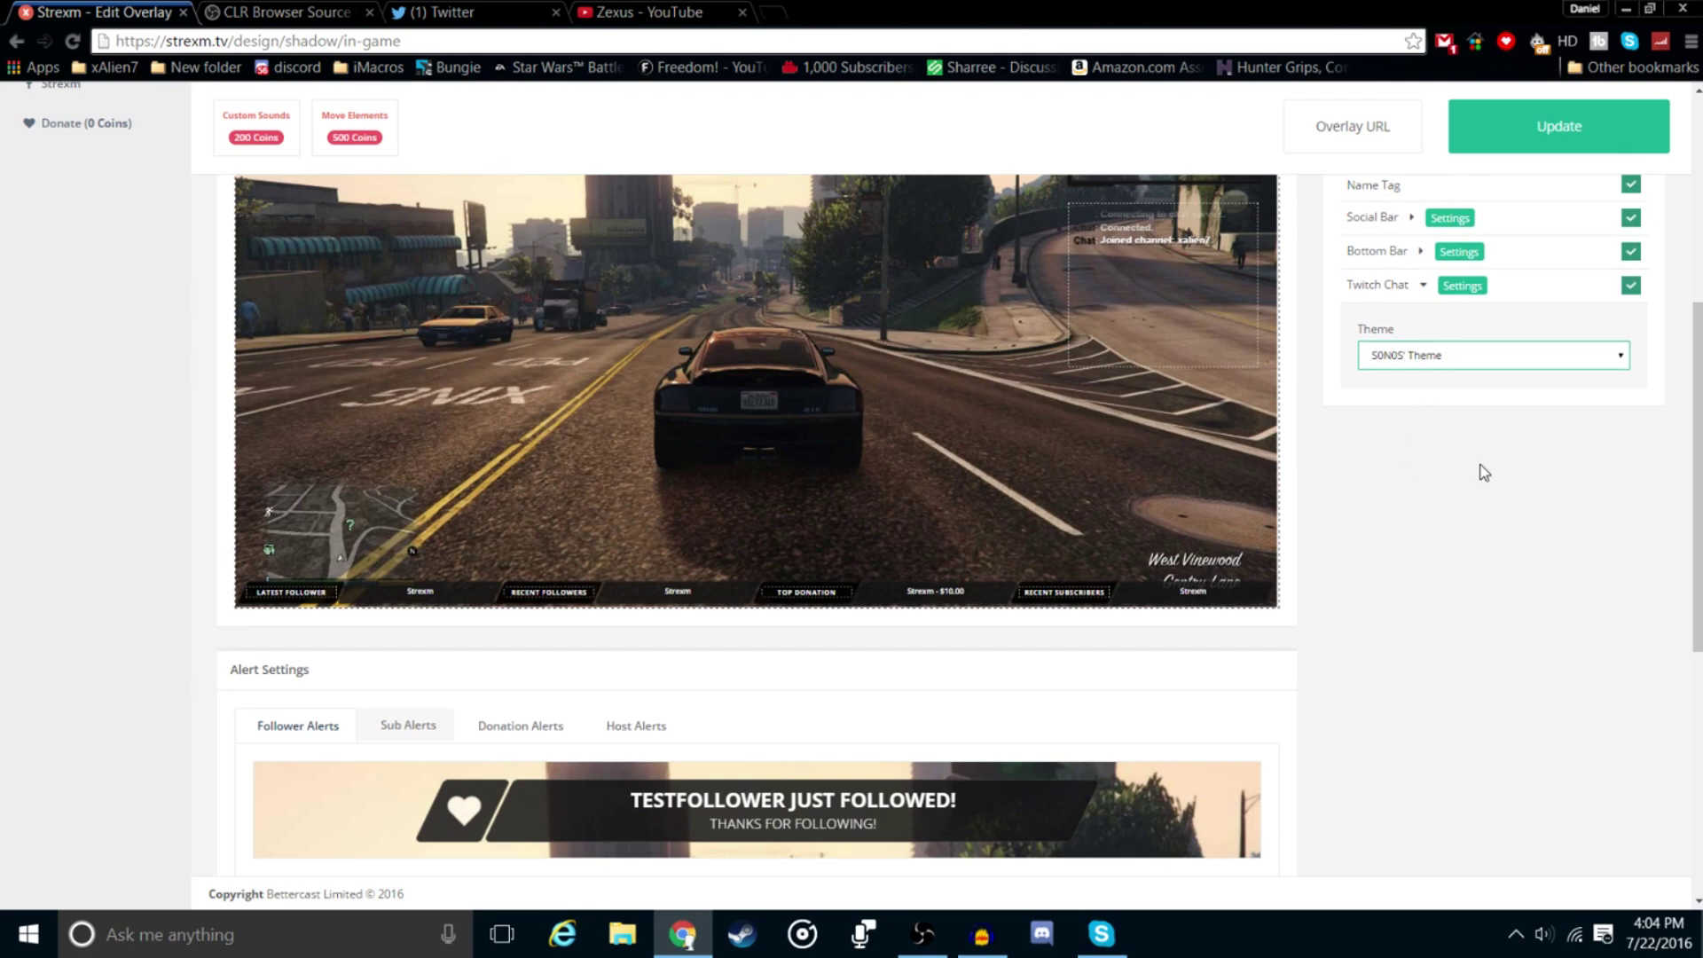
pyautogui.scroll(-1, 1483, 469)
pyautogui.scroll(4, 947, 596)
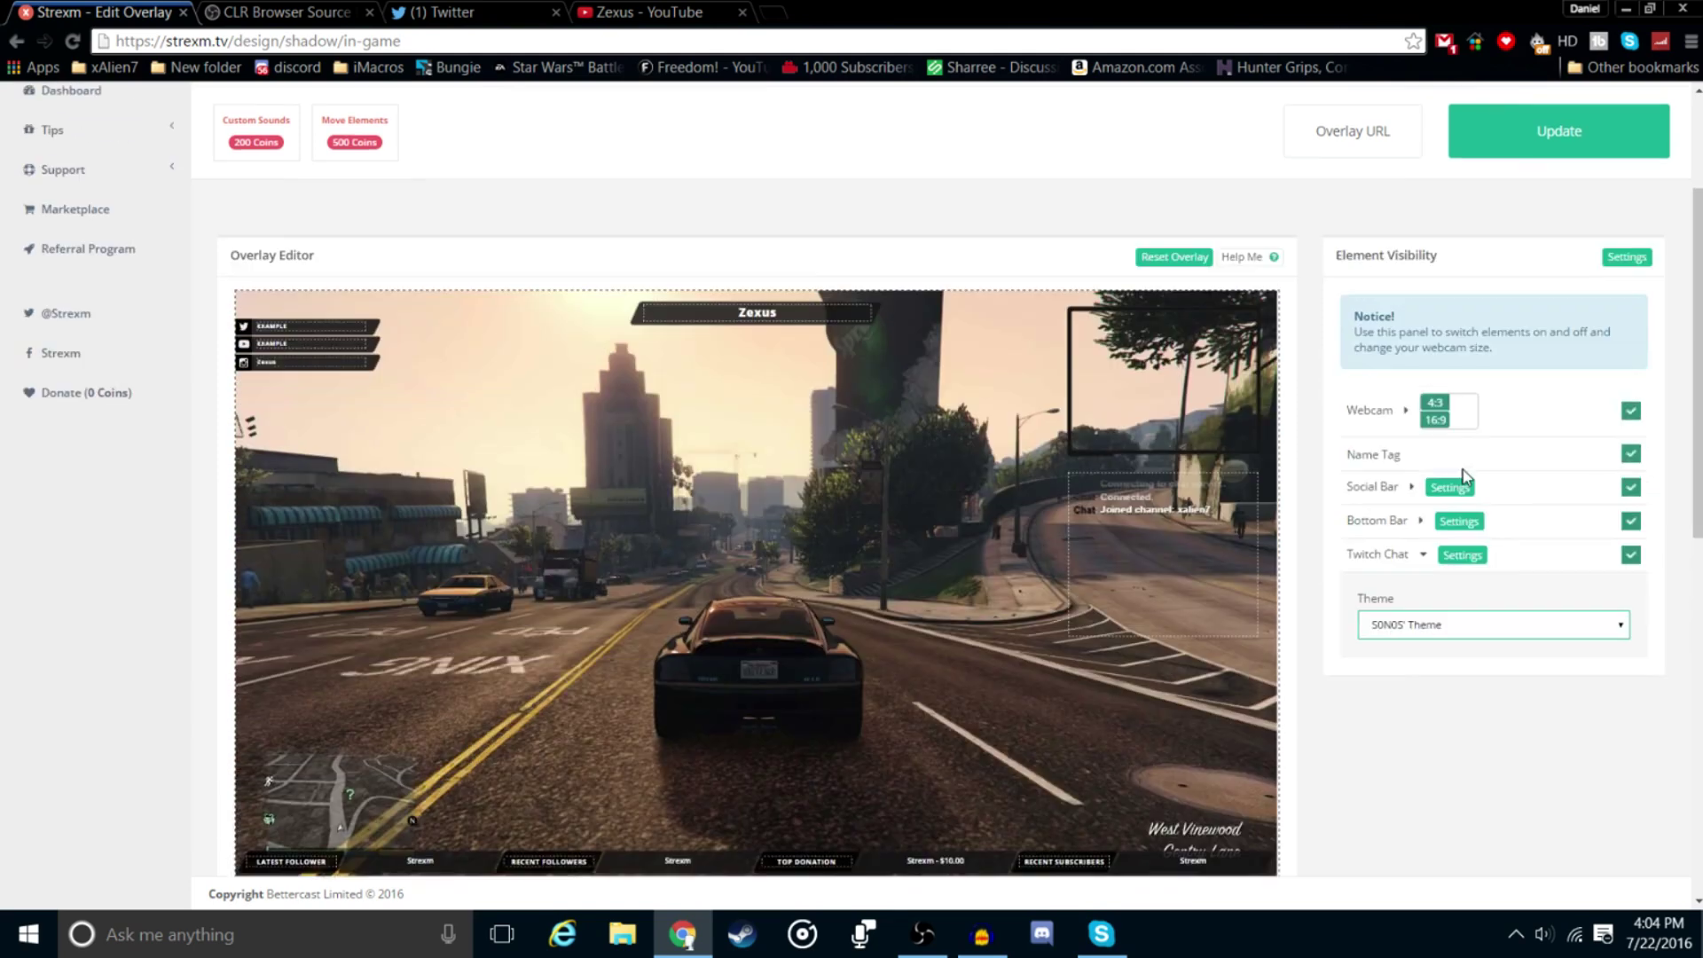
pyautogui.scroll(-1, 947, 596)
pyautogui.scroll(-4, 948, 596)
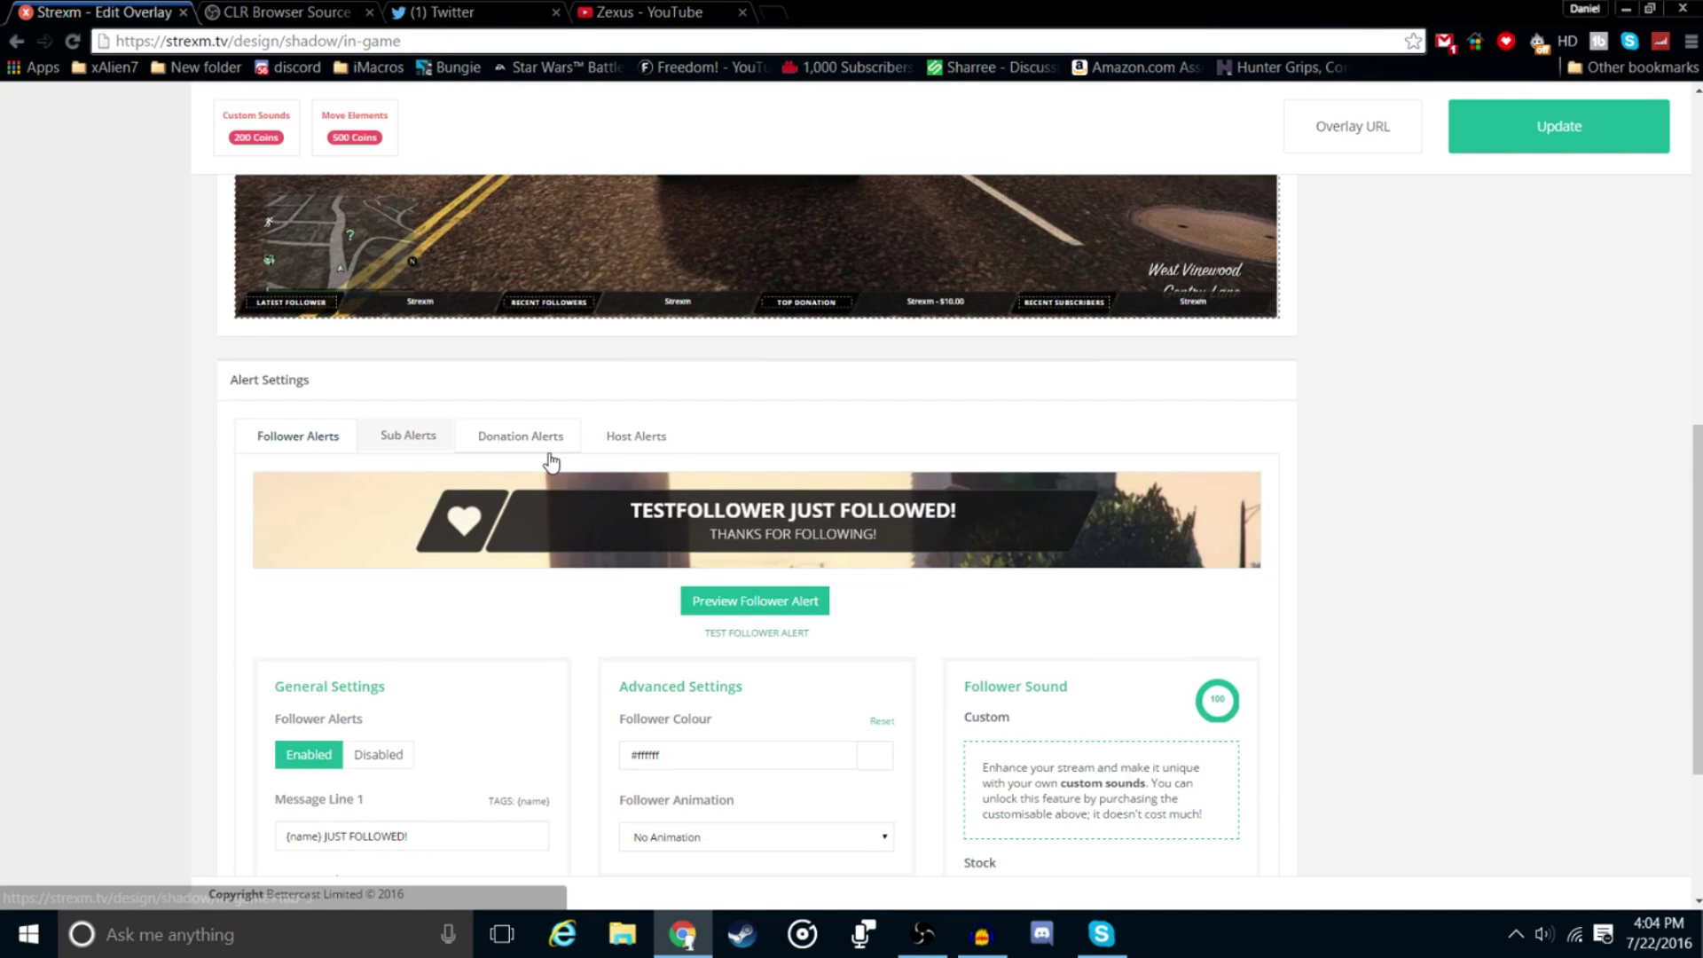
pyautogui.scroll(-1, 681, 496)
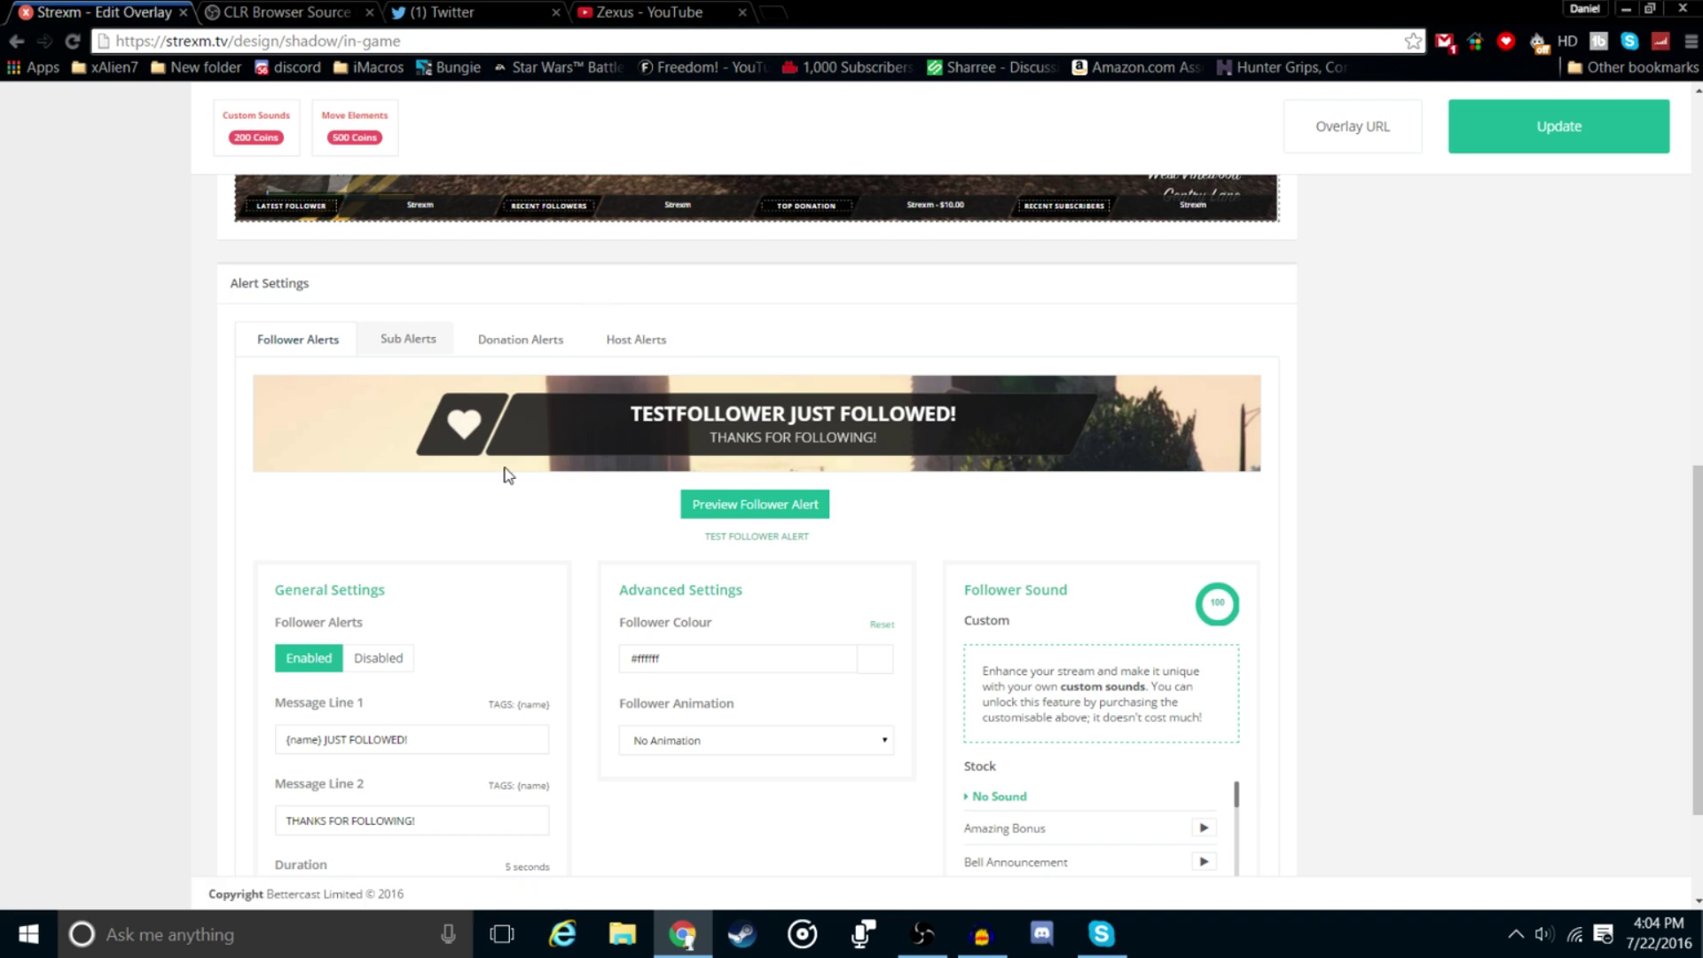
pyautogui.scroll(-2, 430, 530)
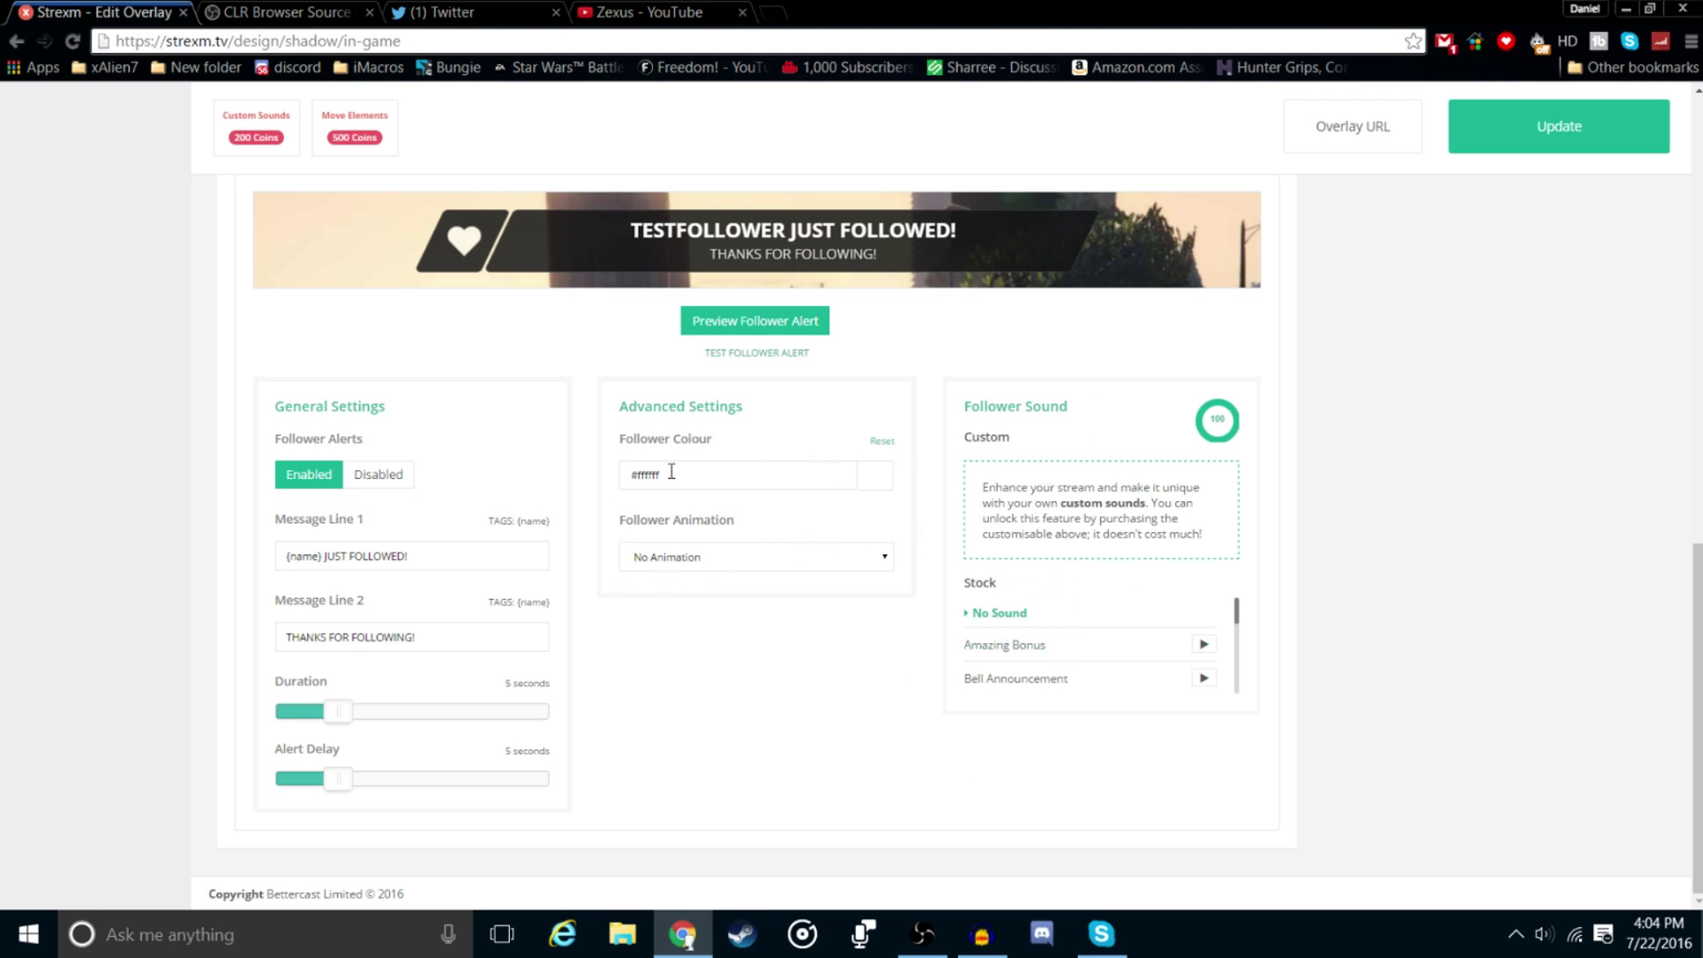
pyautogui.scroll(5, 690, 501)
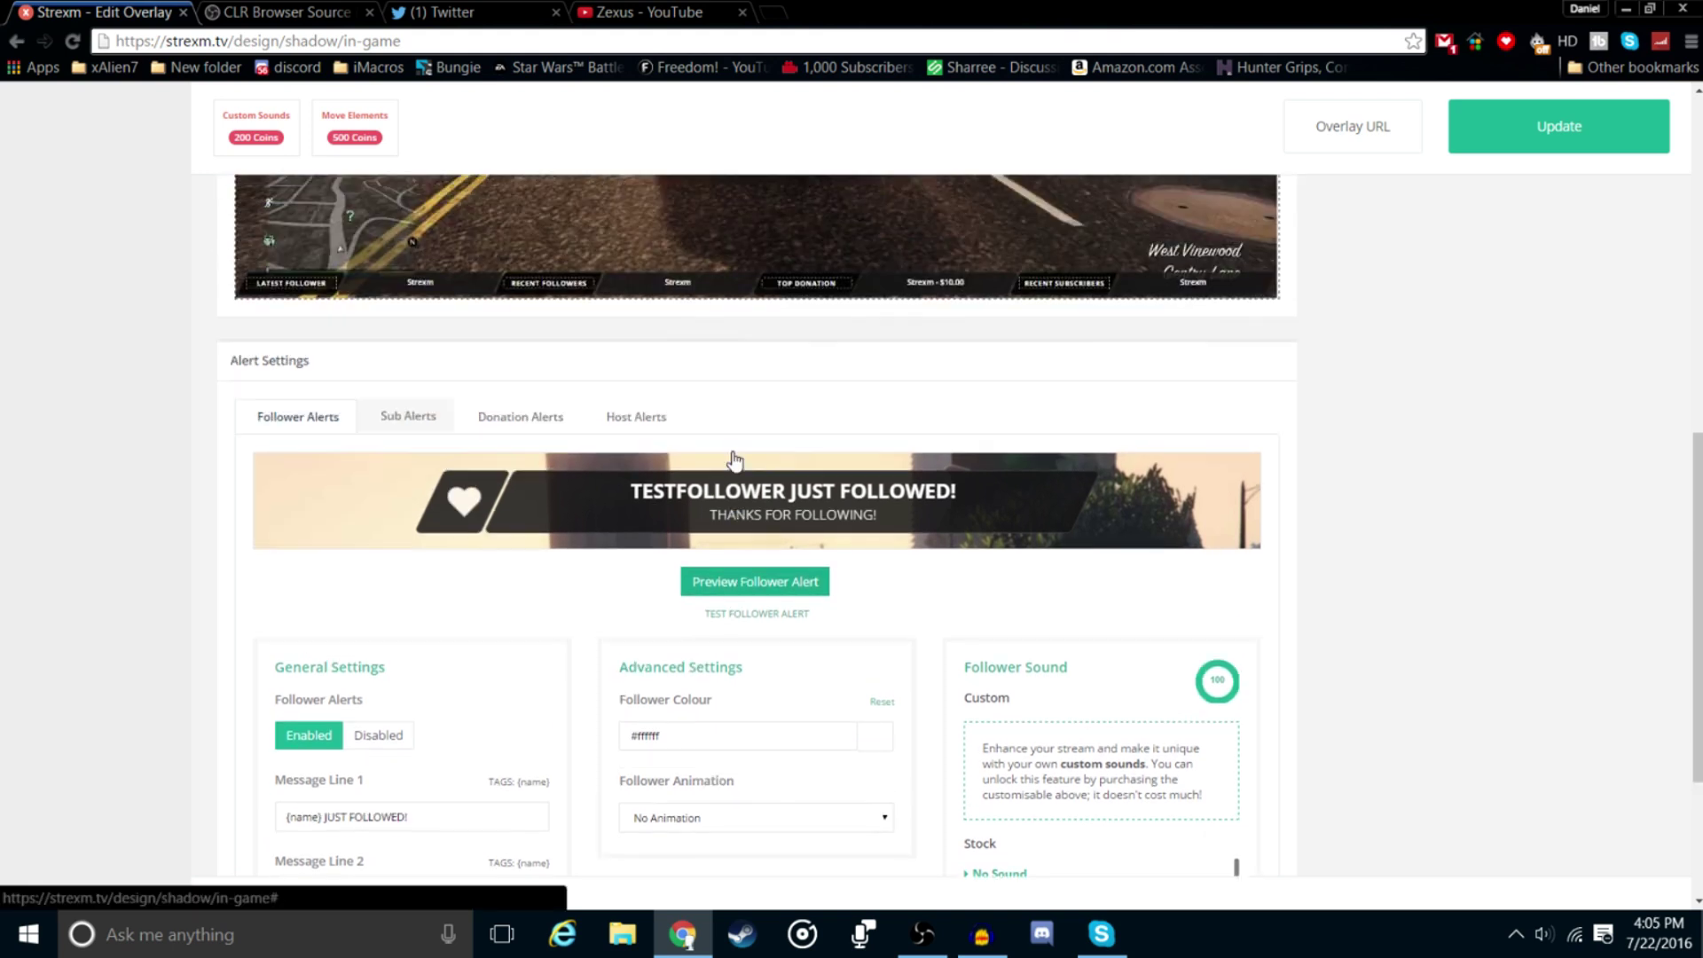
pyautogui.scroll(3, 610, 435)
pyautogui.scroll(-2, 674, 479)
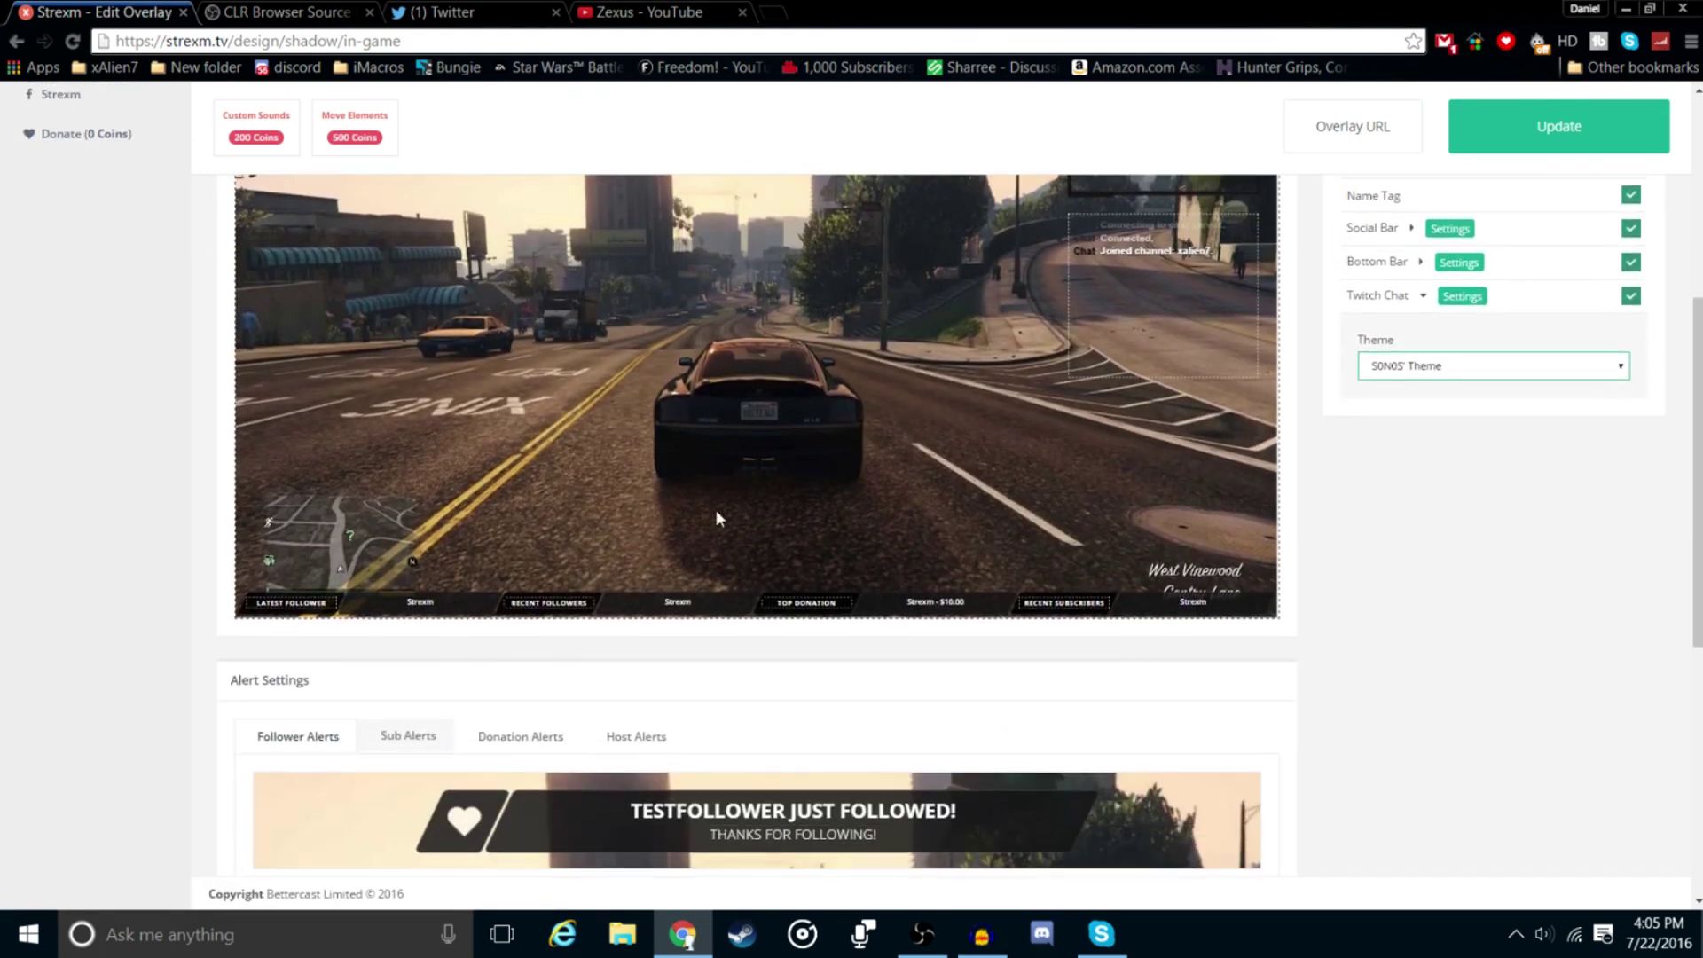
pyautogui.scroll(-1, 758, 779)
pyautogui.click(764, 803)
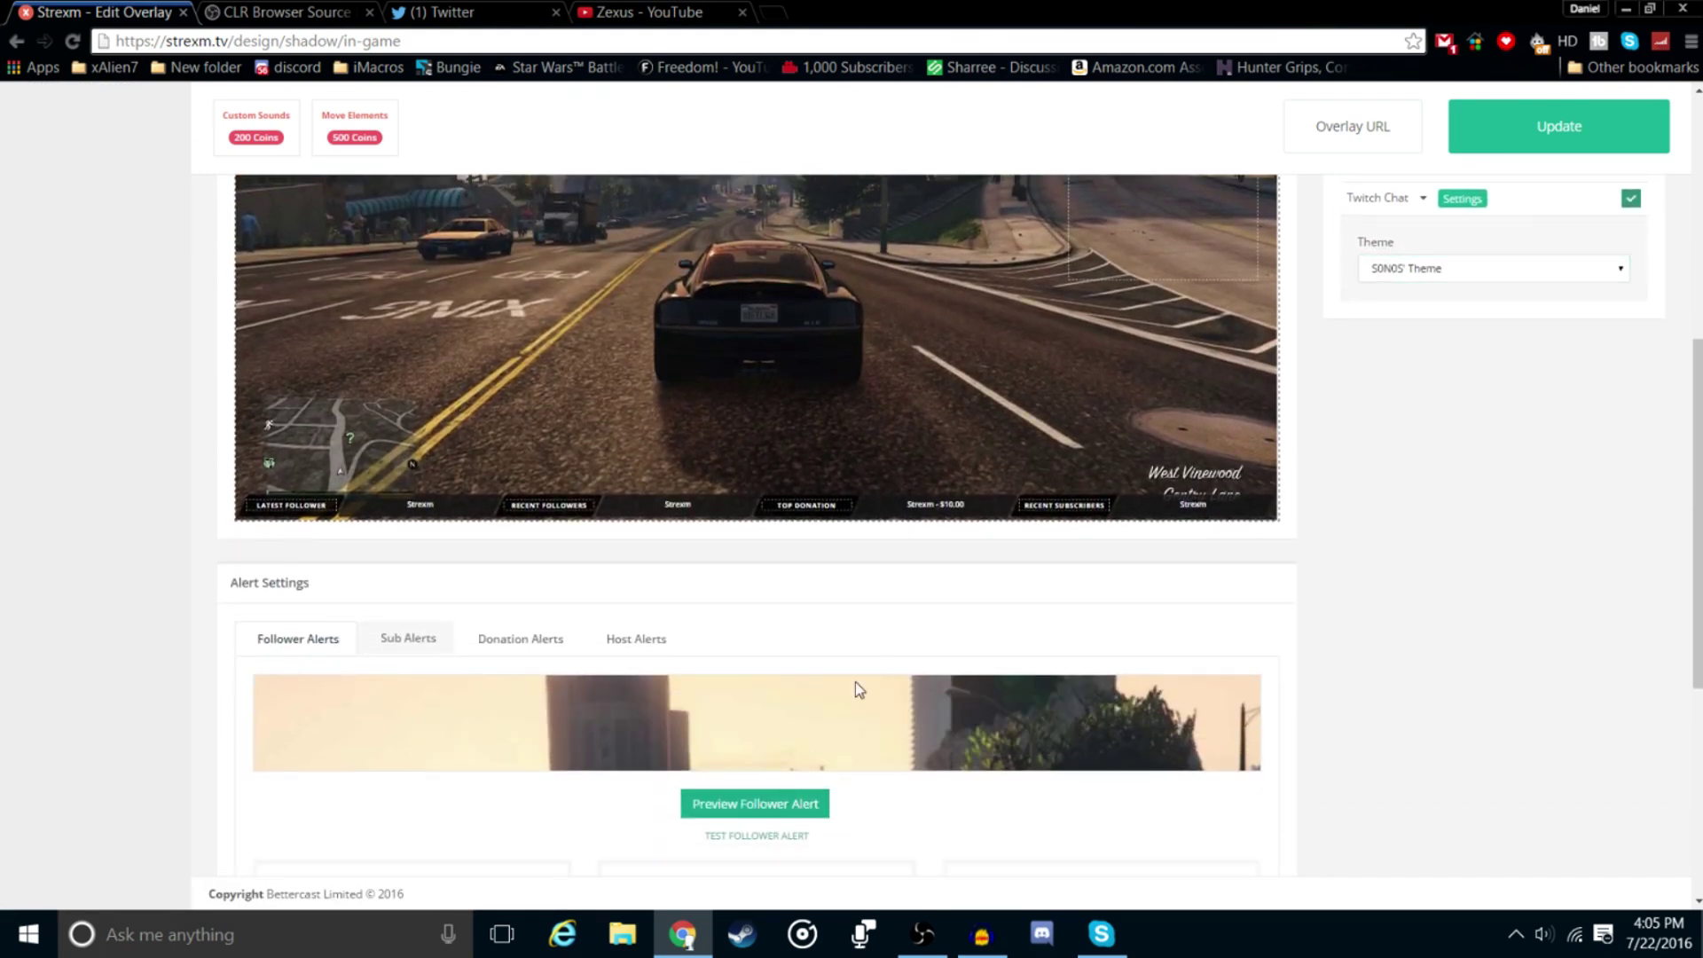
# Replay the follower alert so the TESTFOLLOWER JUST FOLLOWED! banner shows again.
pyautogui.scroll(2, 874, 648)
pyautogui.scroll(1, 876, 625)
pyautogui.scroll(-4, 875, 625)
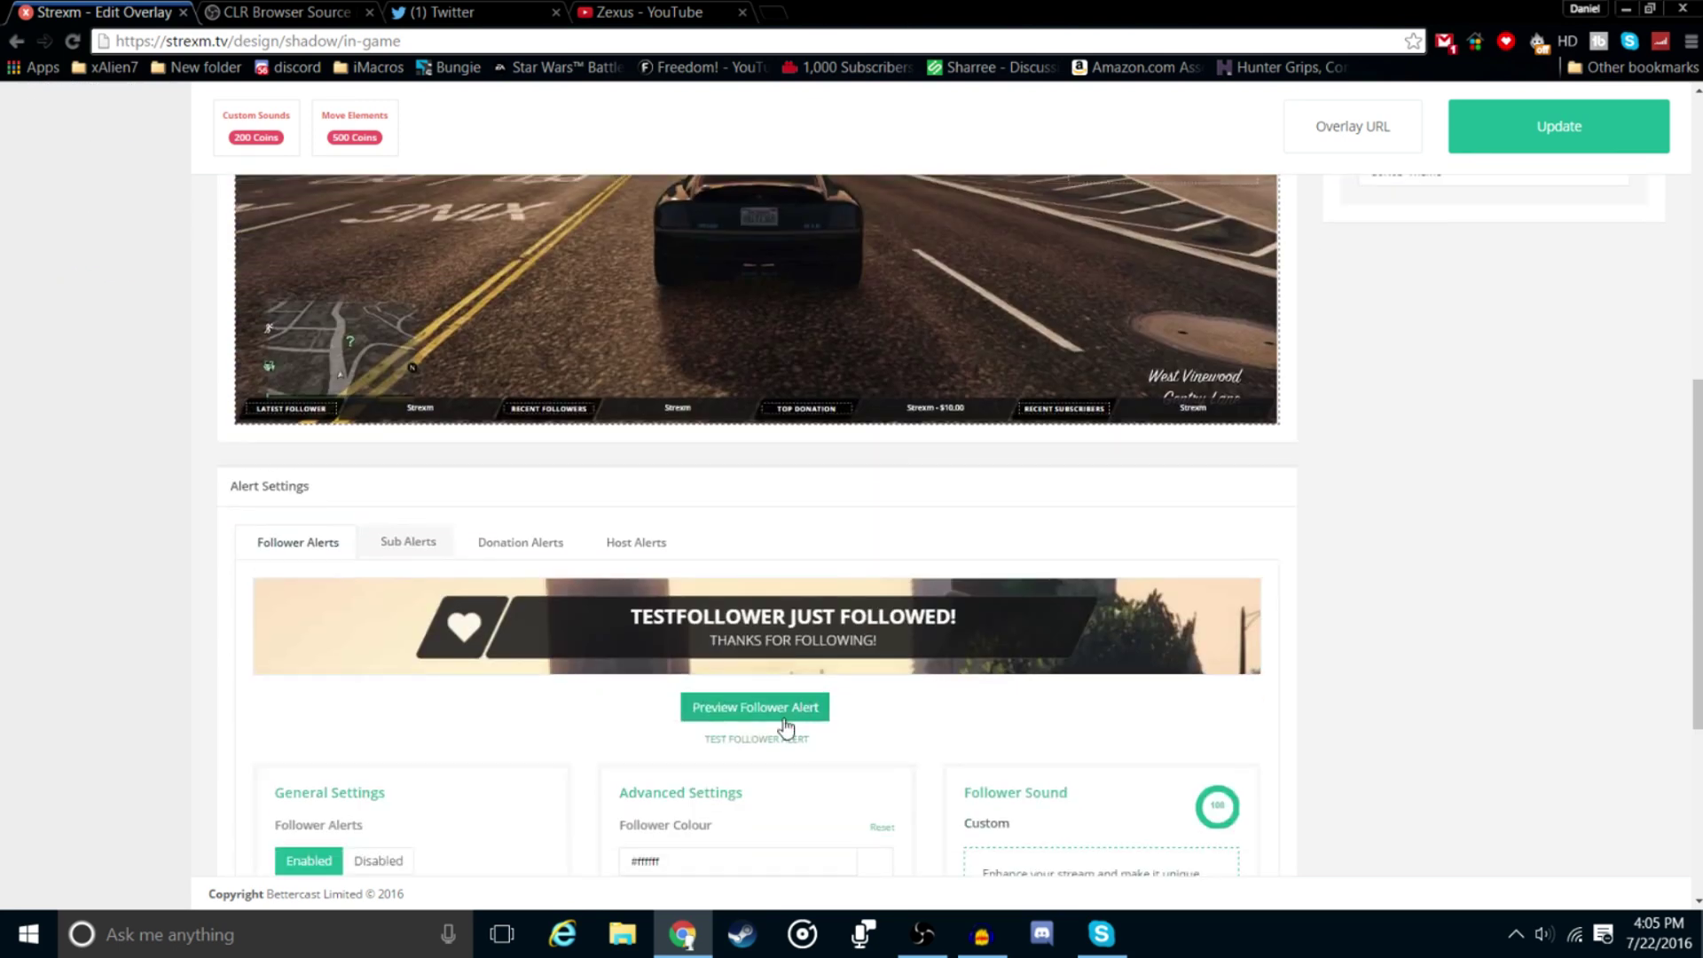
pyautogui.scroll(5, 814, 665)
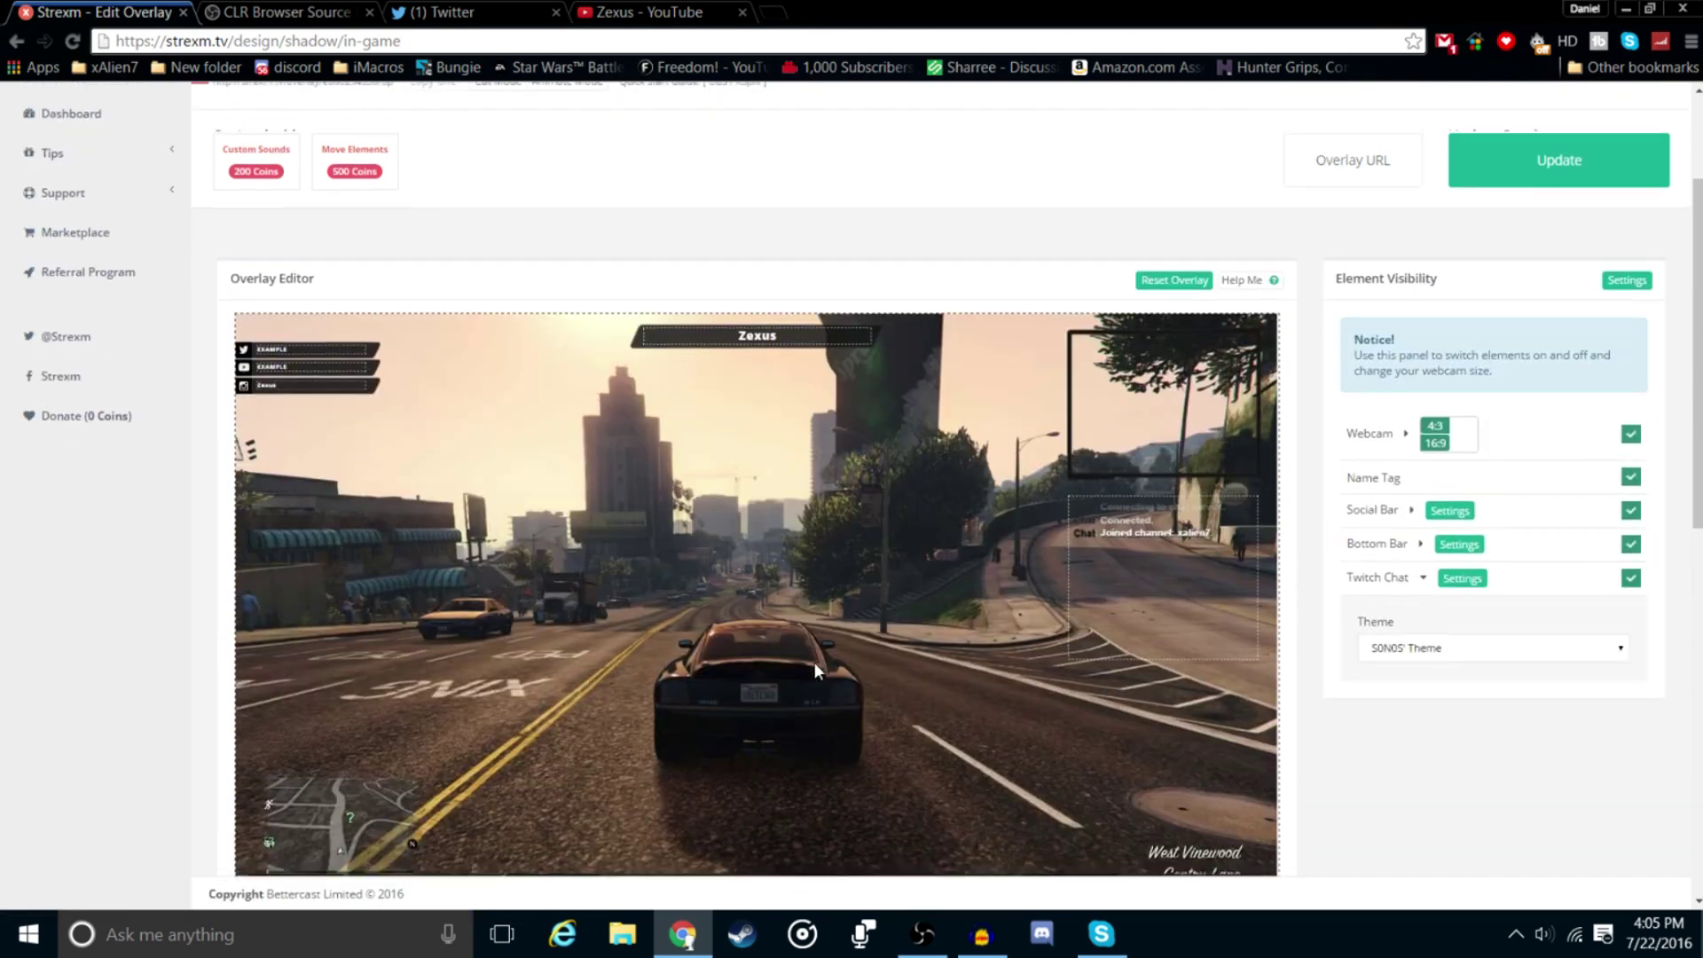
pyautogui.scroll(-6, 814, 647)
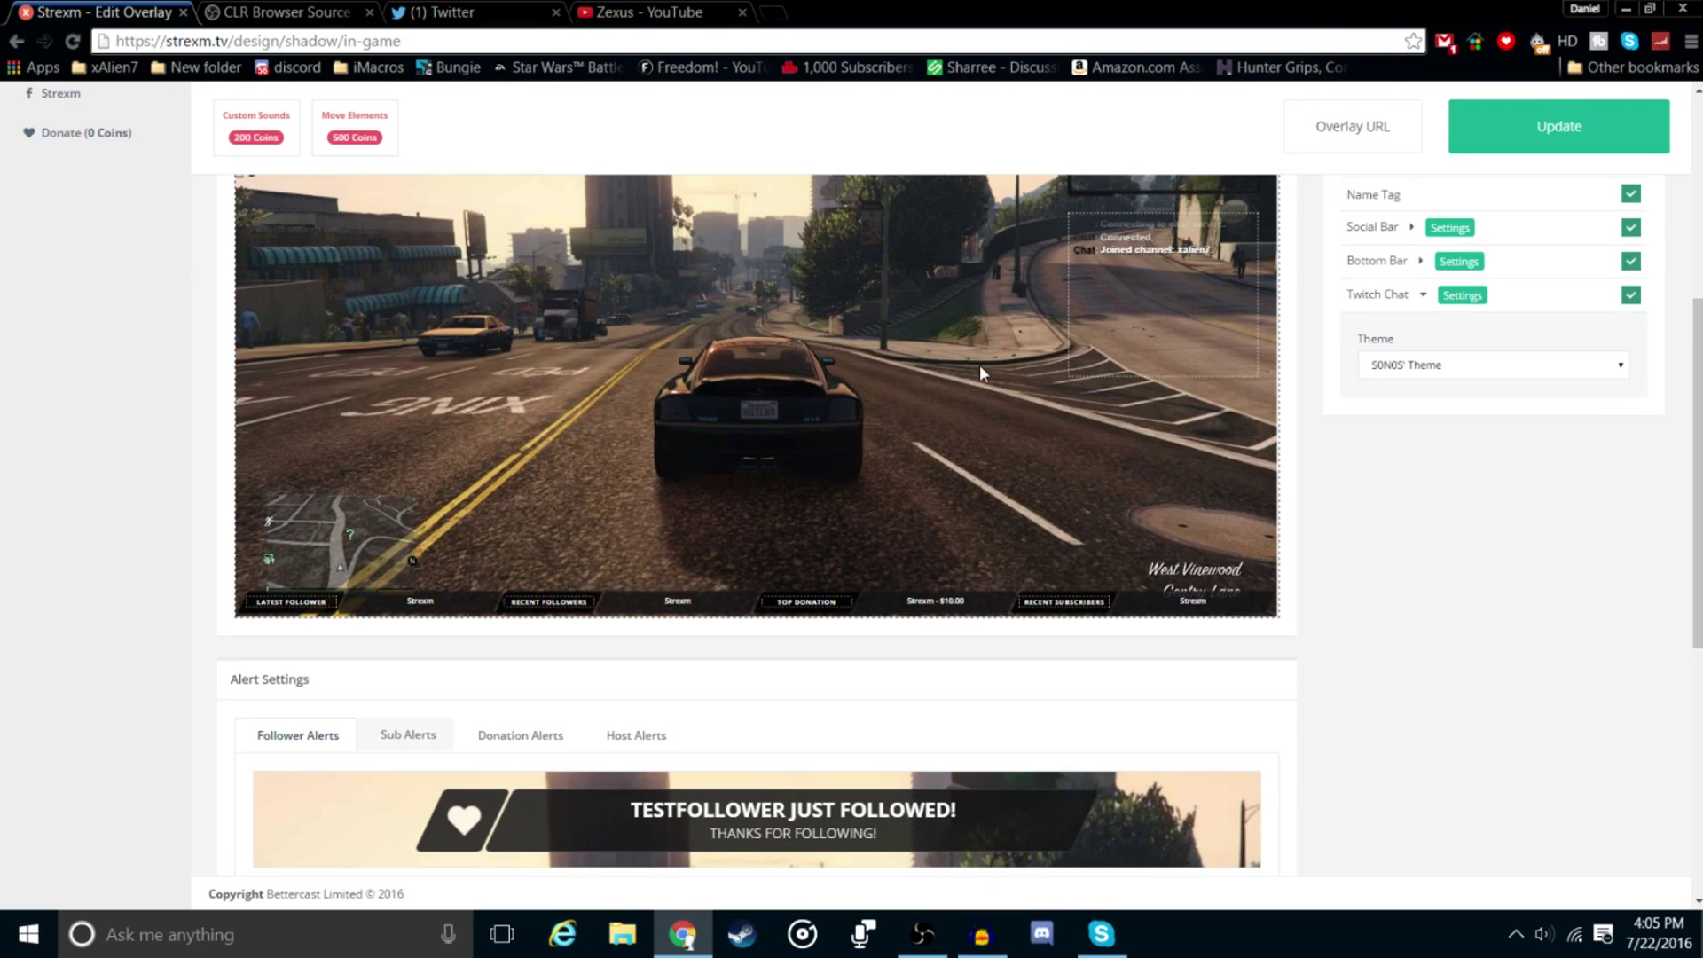
pyautogui.scroll(-1, 814, 501)
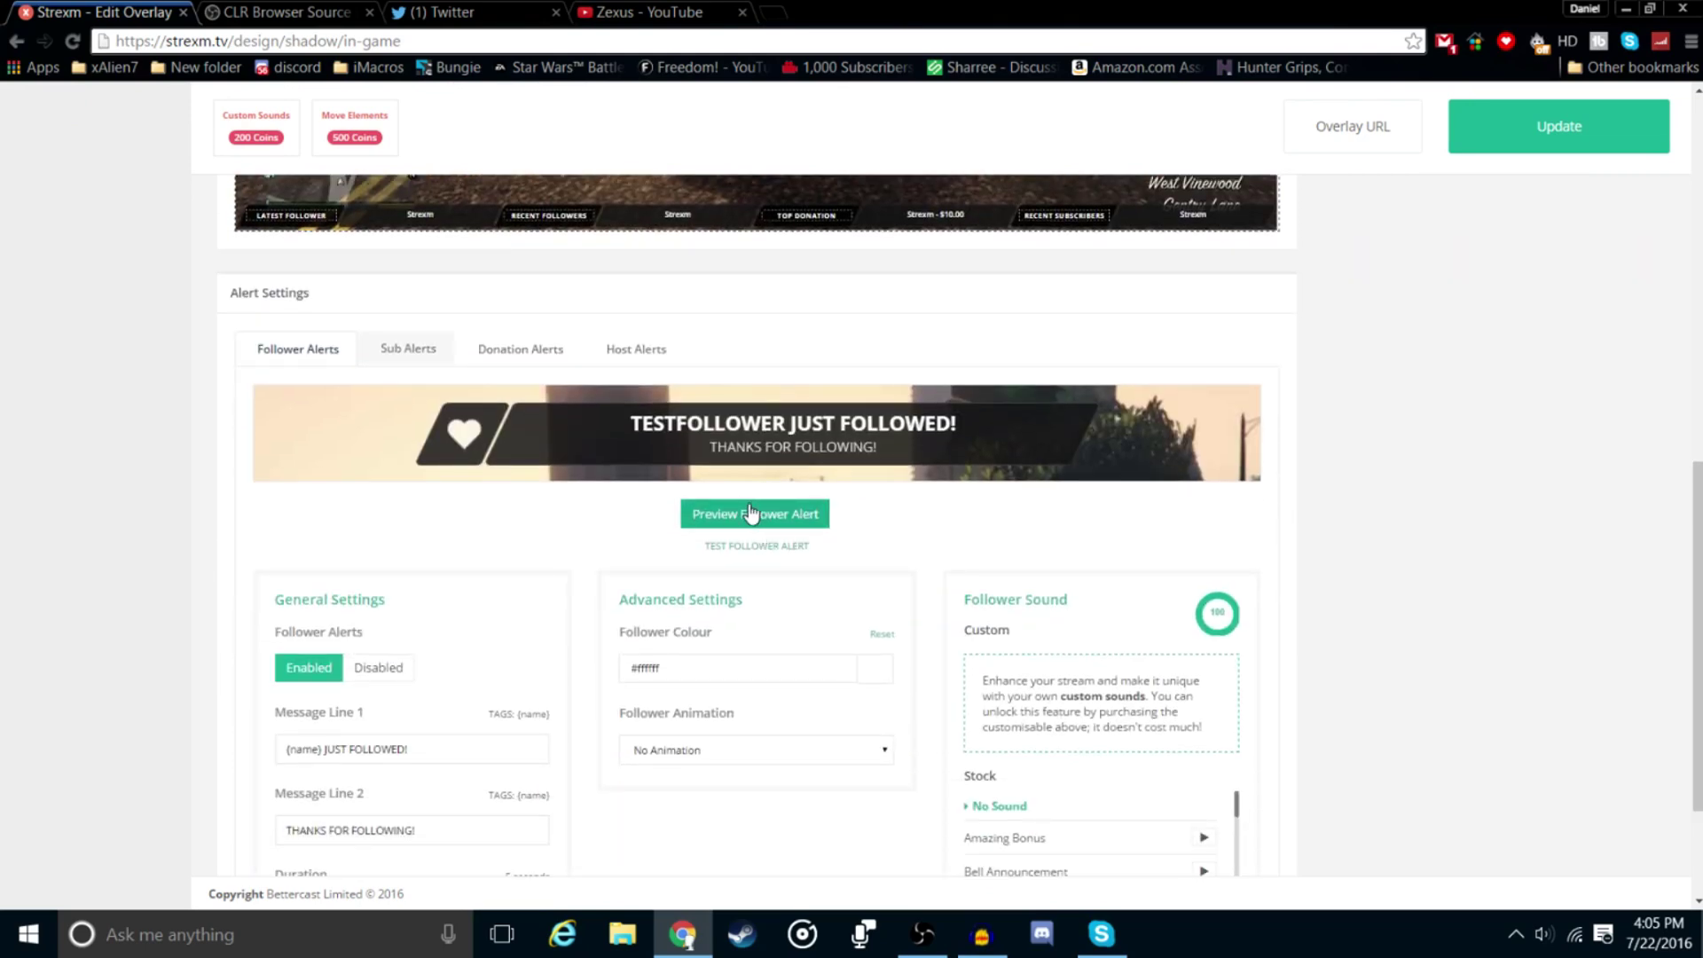
pyautogui.click(749, 515)
# Save the Shadow overlay changes with Update.
pyautogui.scroll(8, 814, 530)
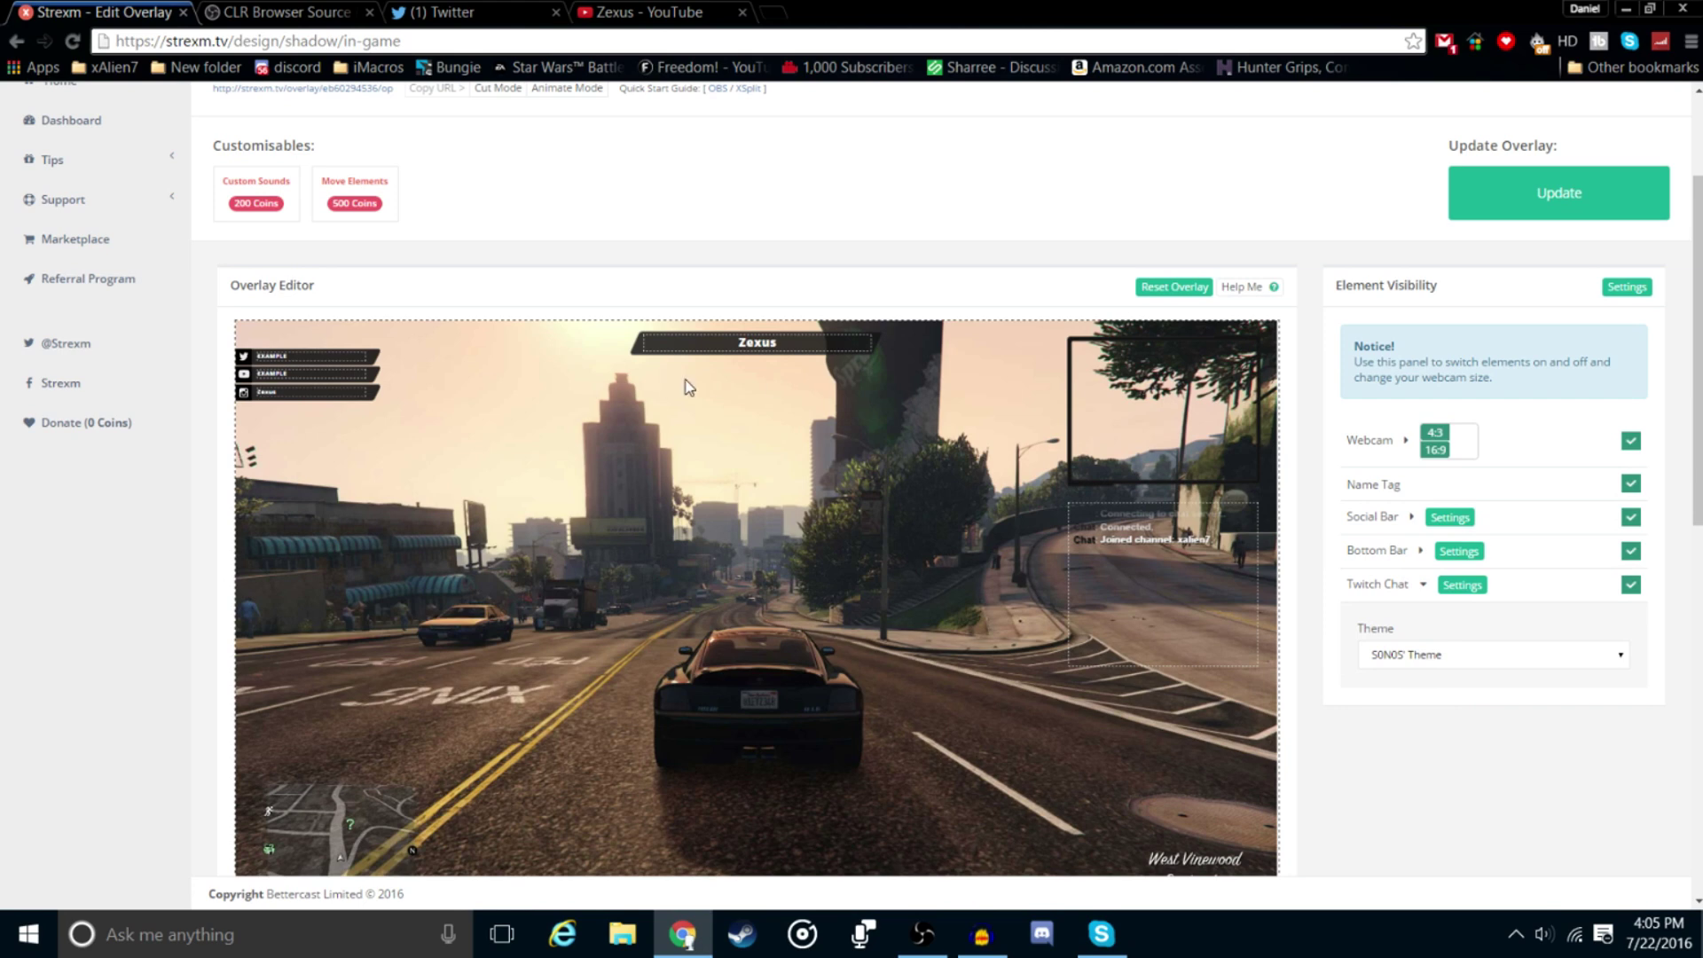
pyautogui.scroll(-6, 1076, 428)
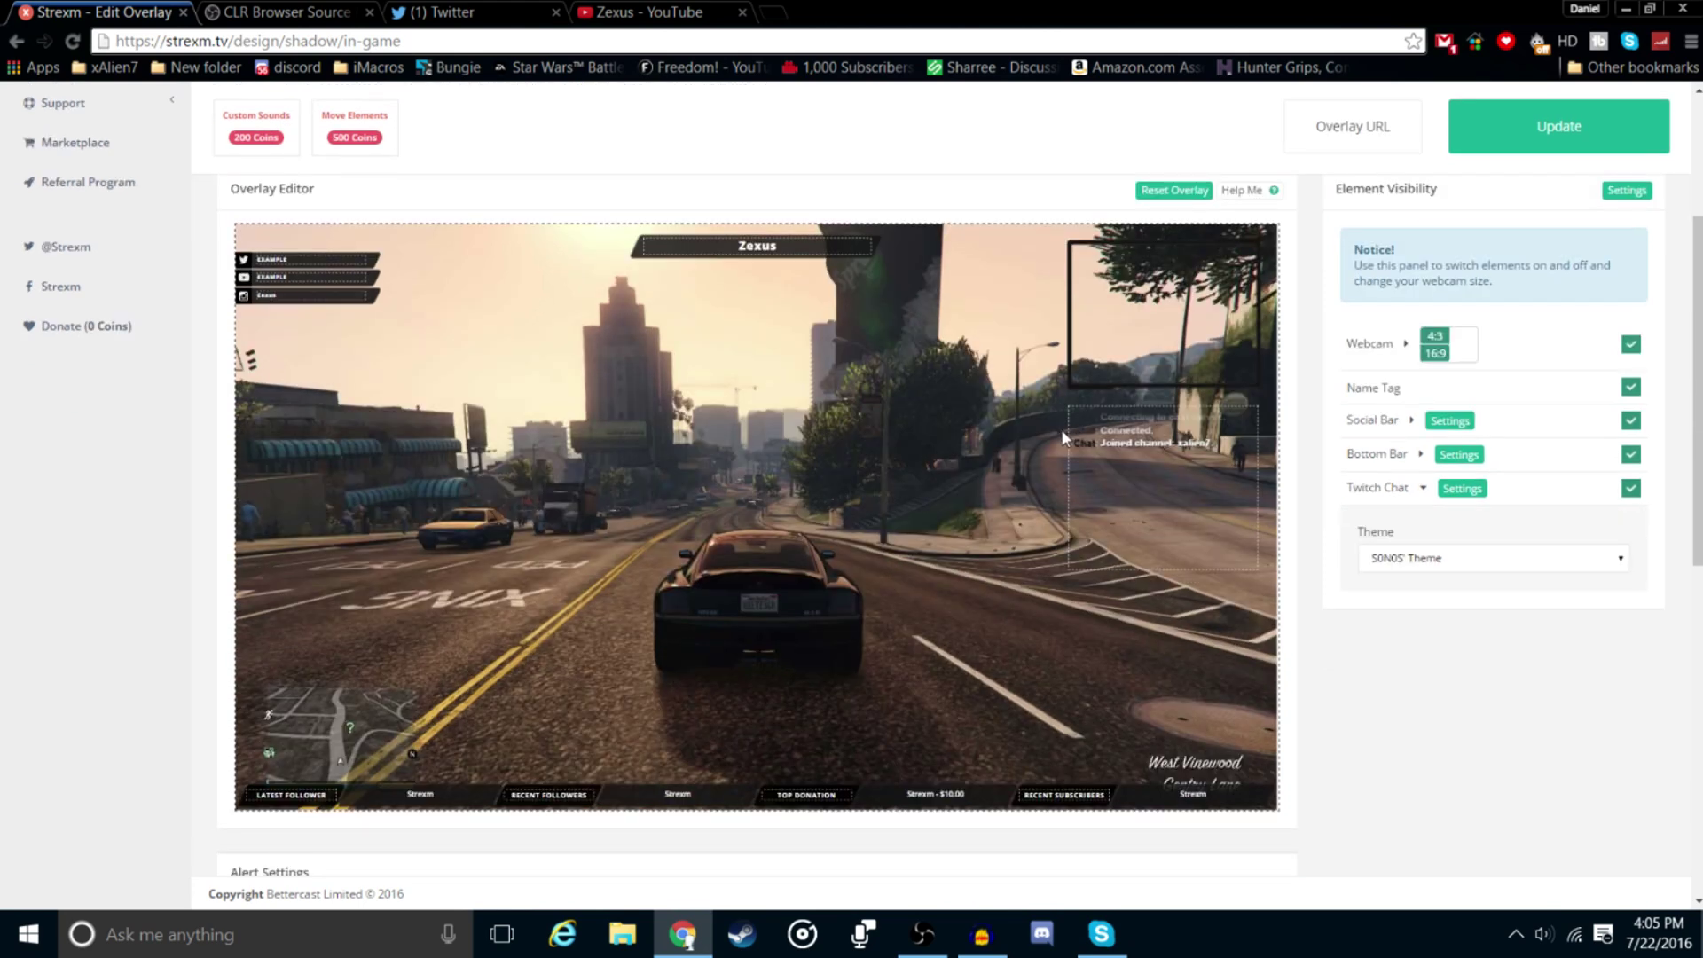
pyautogui.scroll(-4, 647, 577)
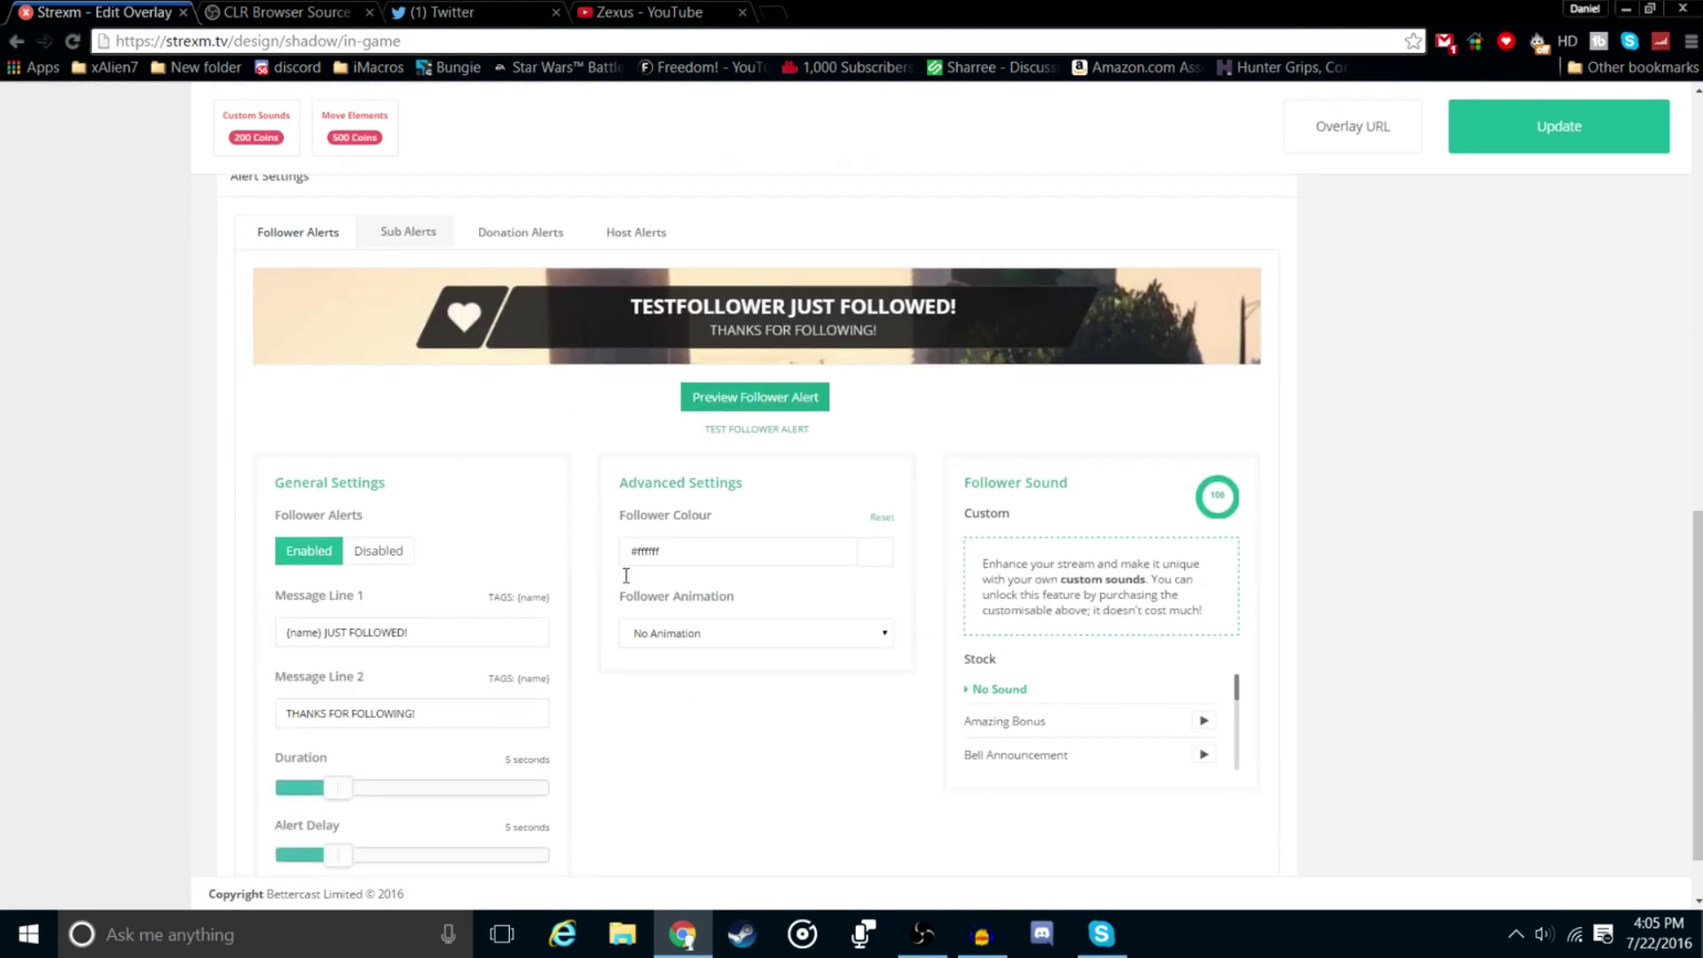
pyautogui.scroll(10, 625, 577)
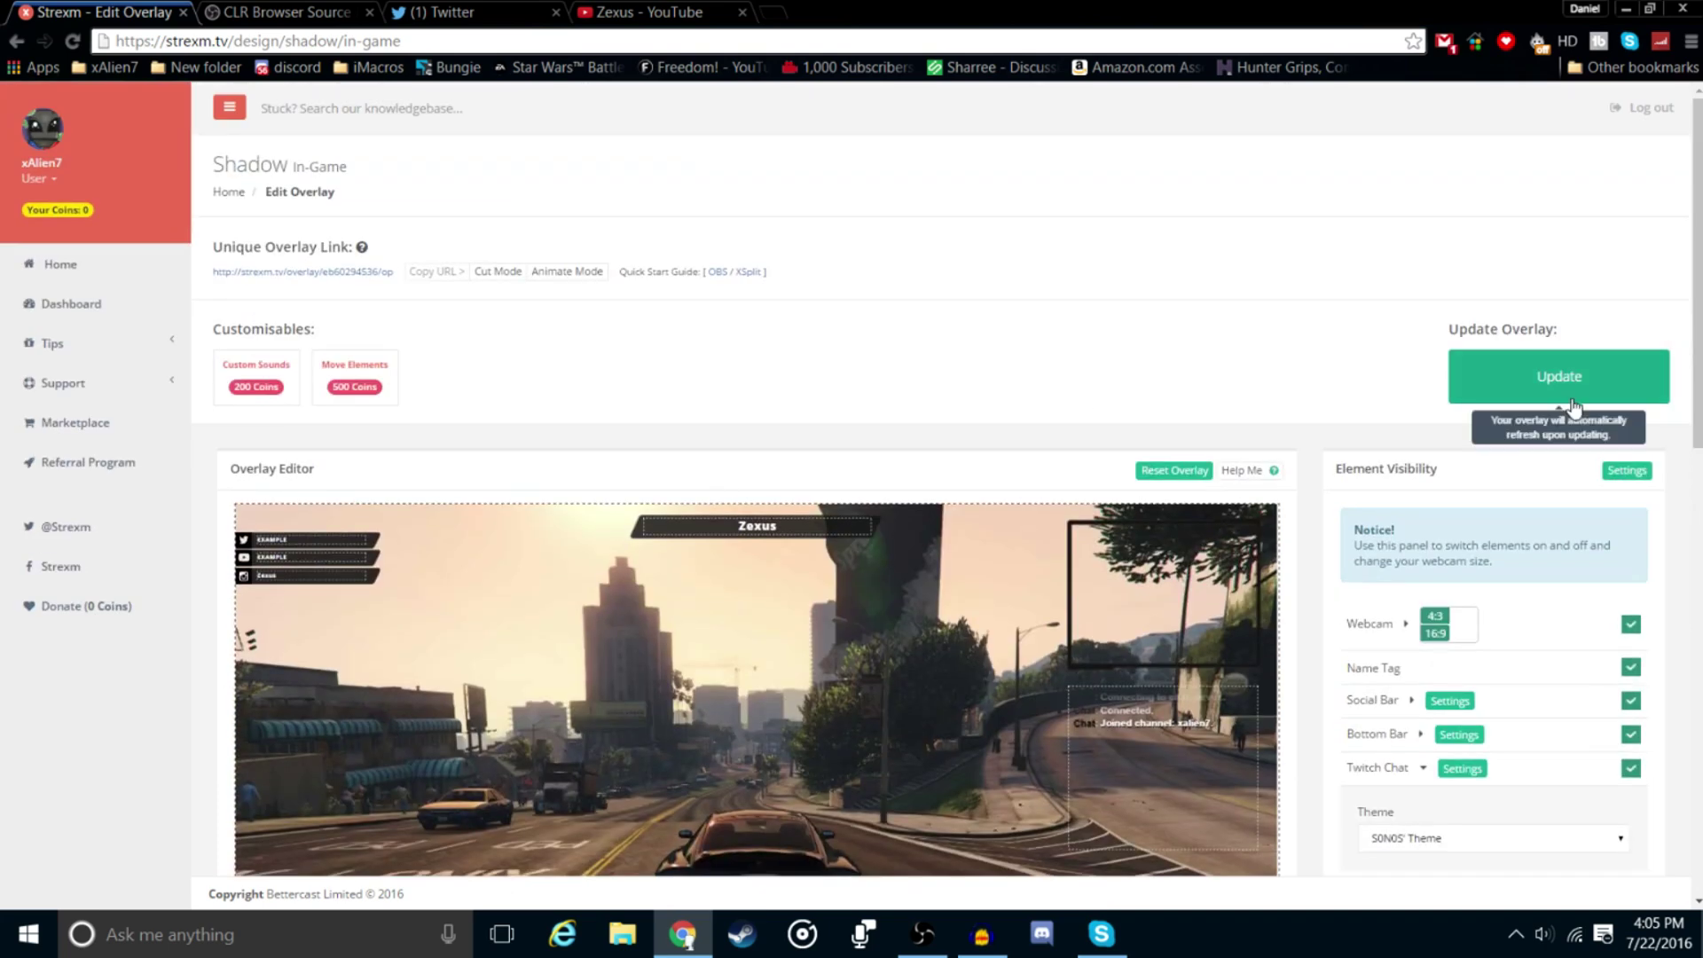
pyautogui.click(1586, 398)
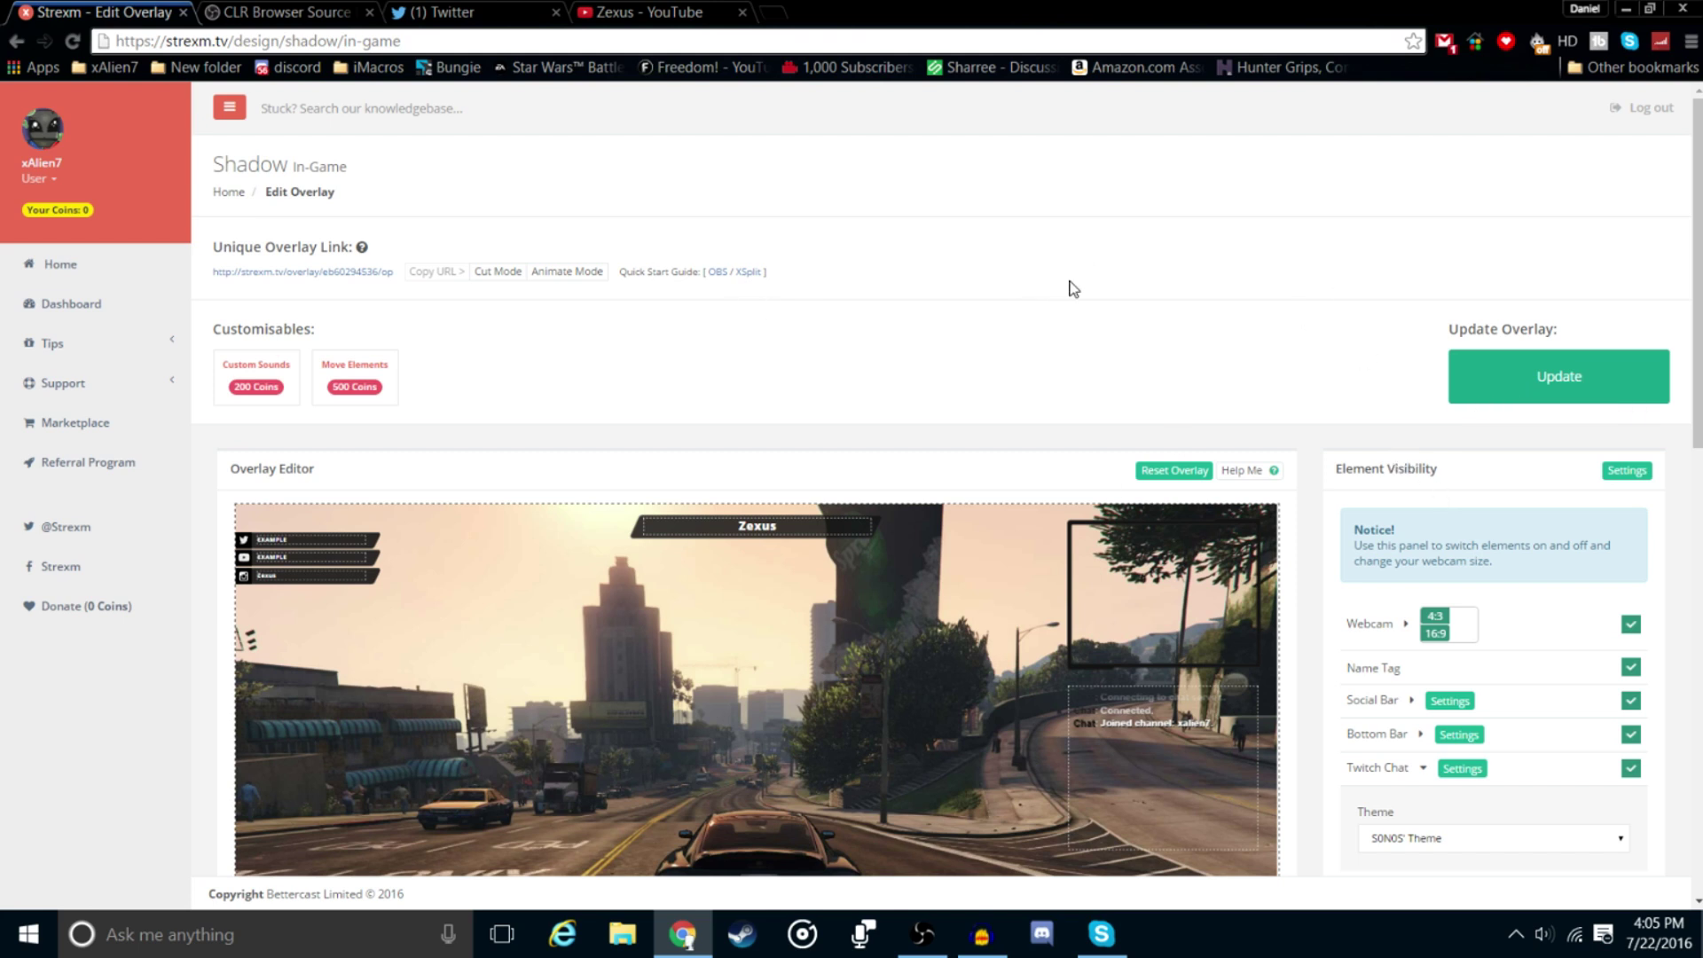
# Copy the address of the Unique Overlay Link.
pyautogui.moveTo(355, 250)
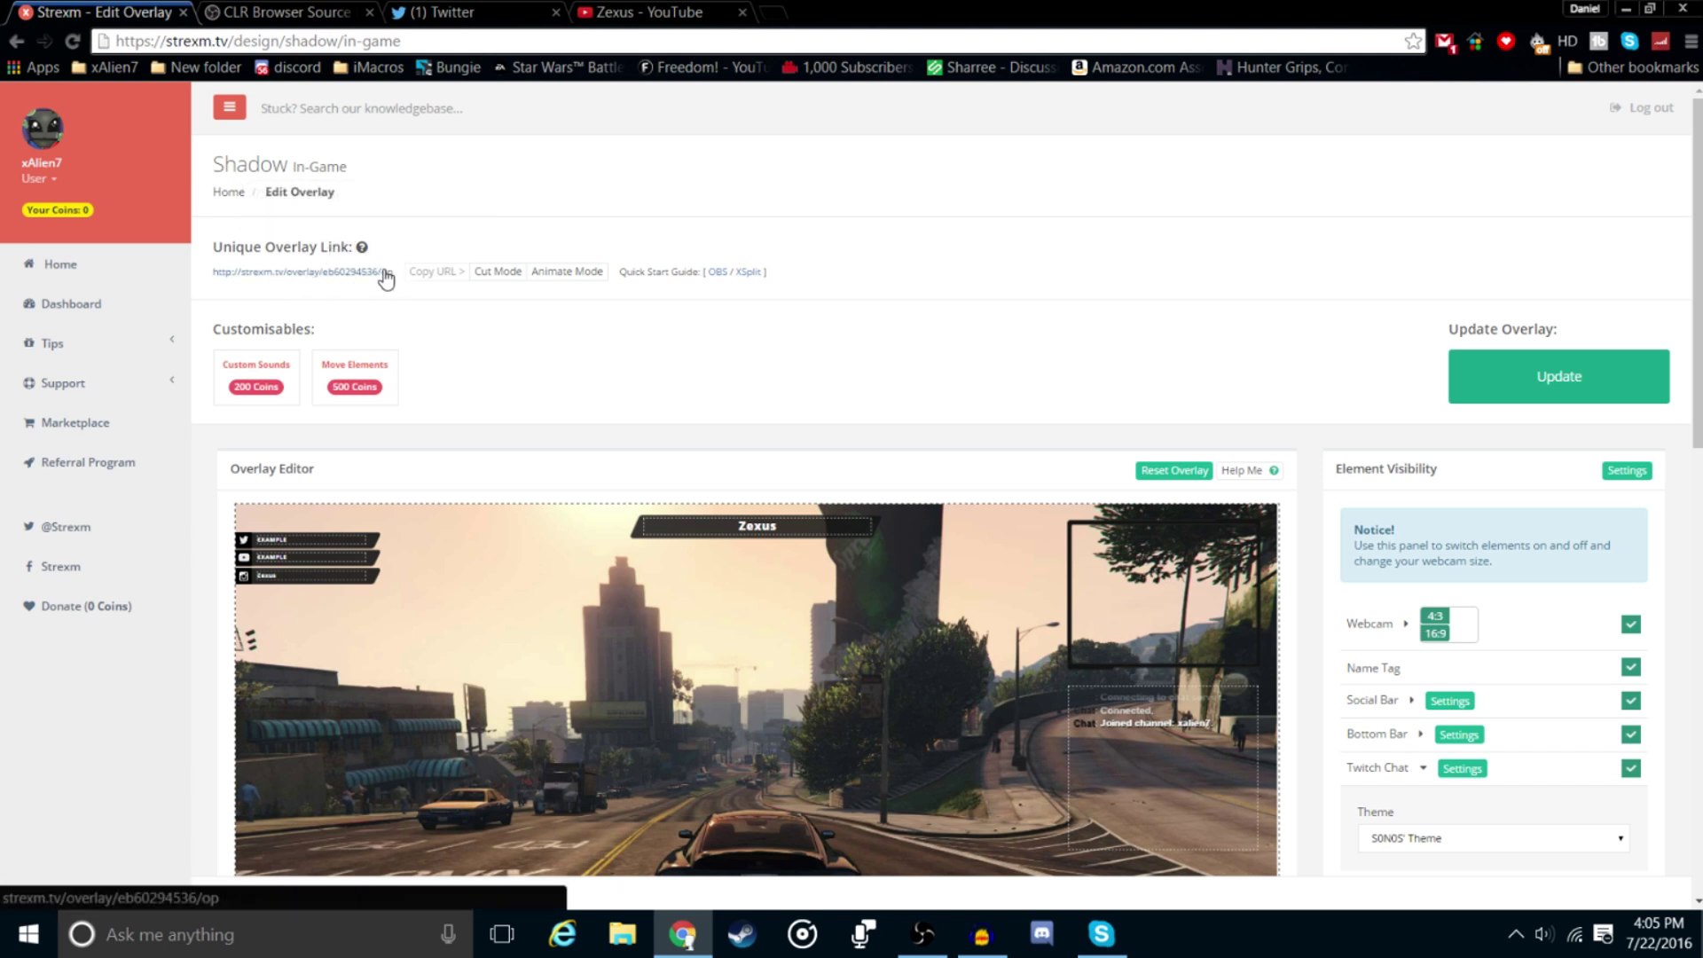
pyautogui.rightClick(385, 273)
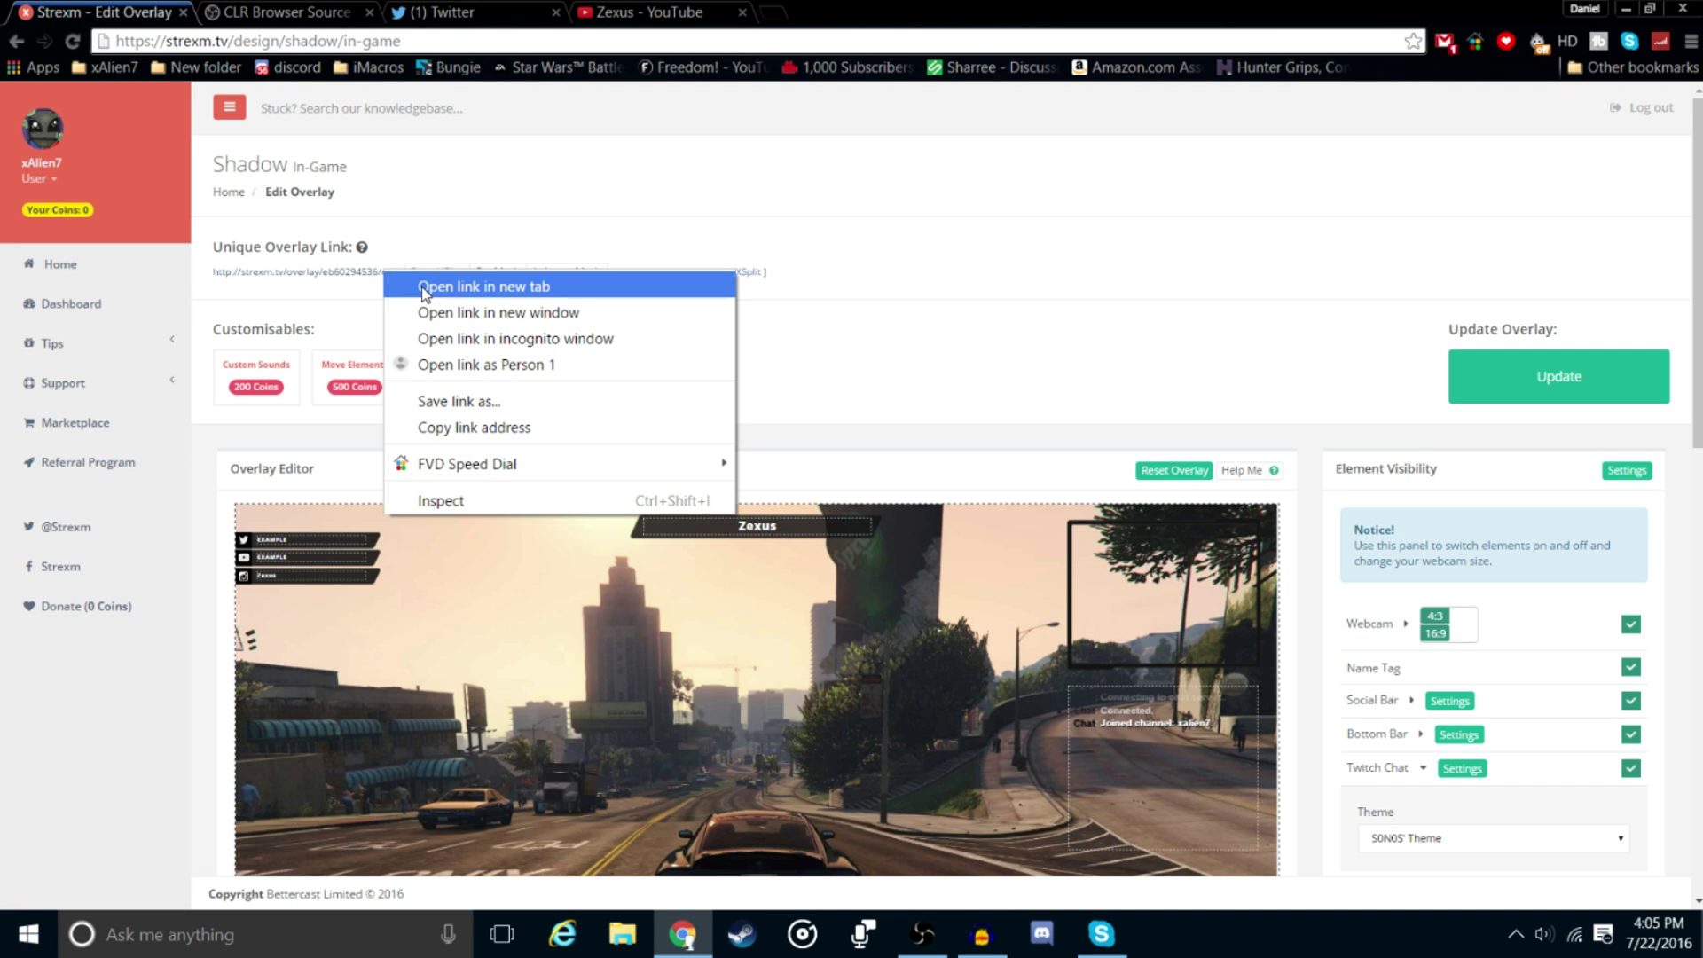
pyautogui.click(473, 427)
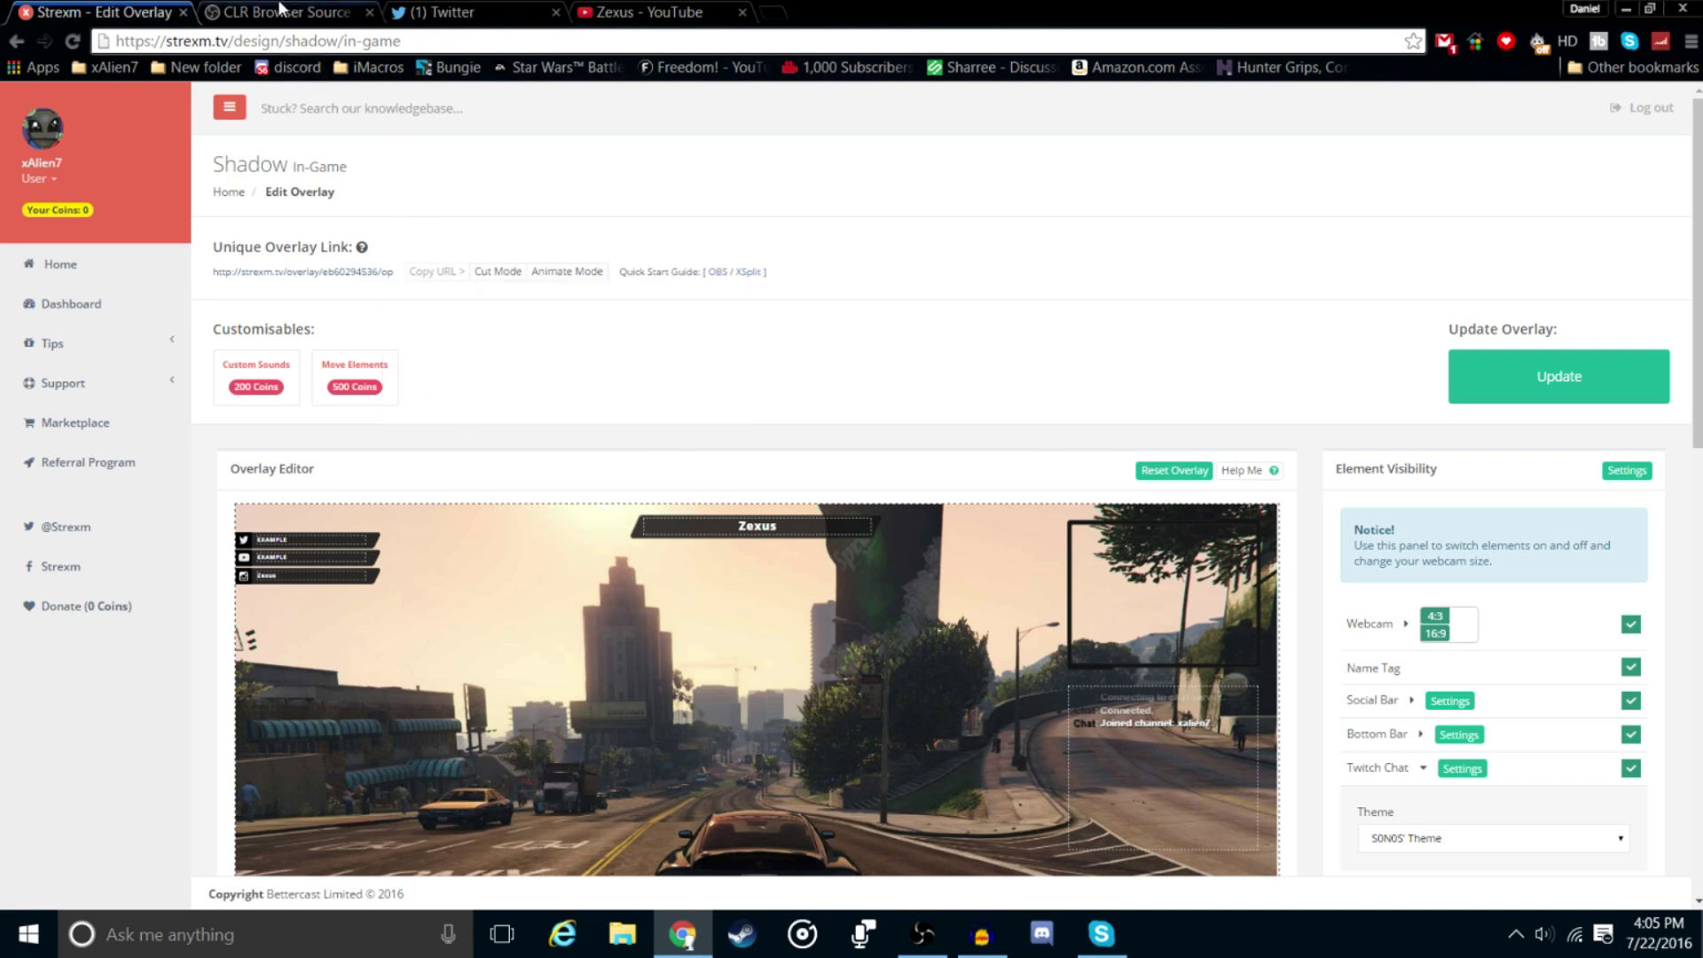
# Switch to the CLR Browser Source Plugin forum page and look over its download links.
pyautogui.click(235, 16)
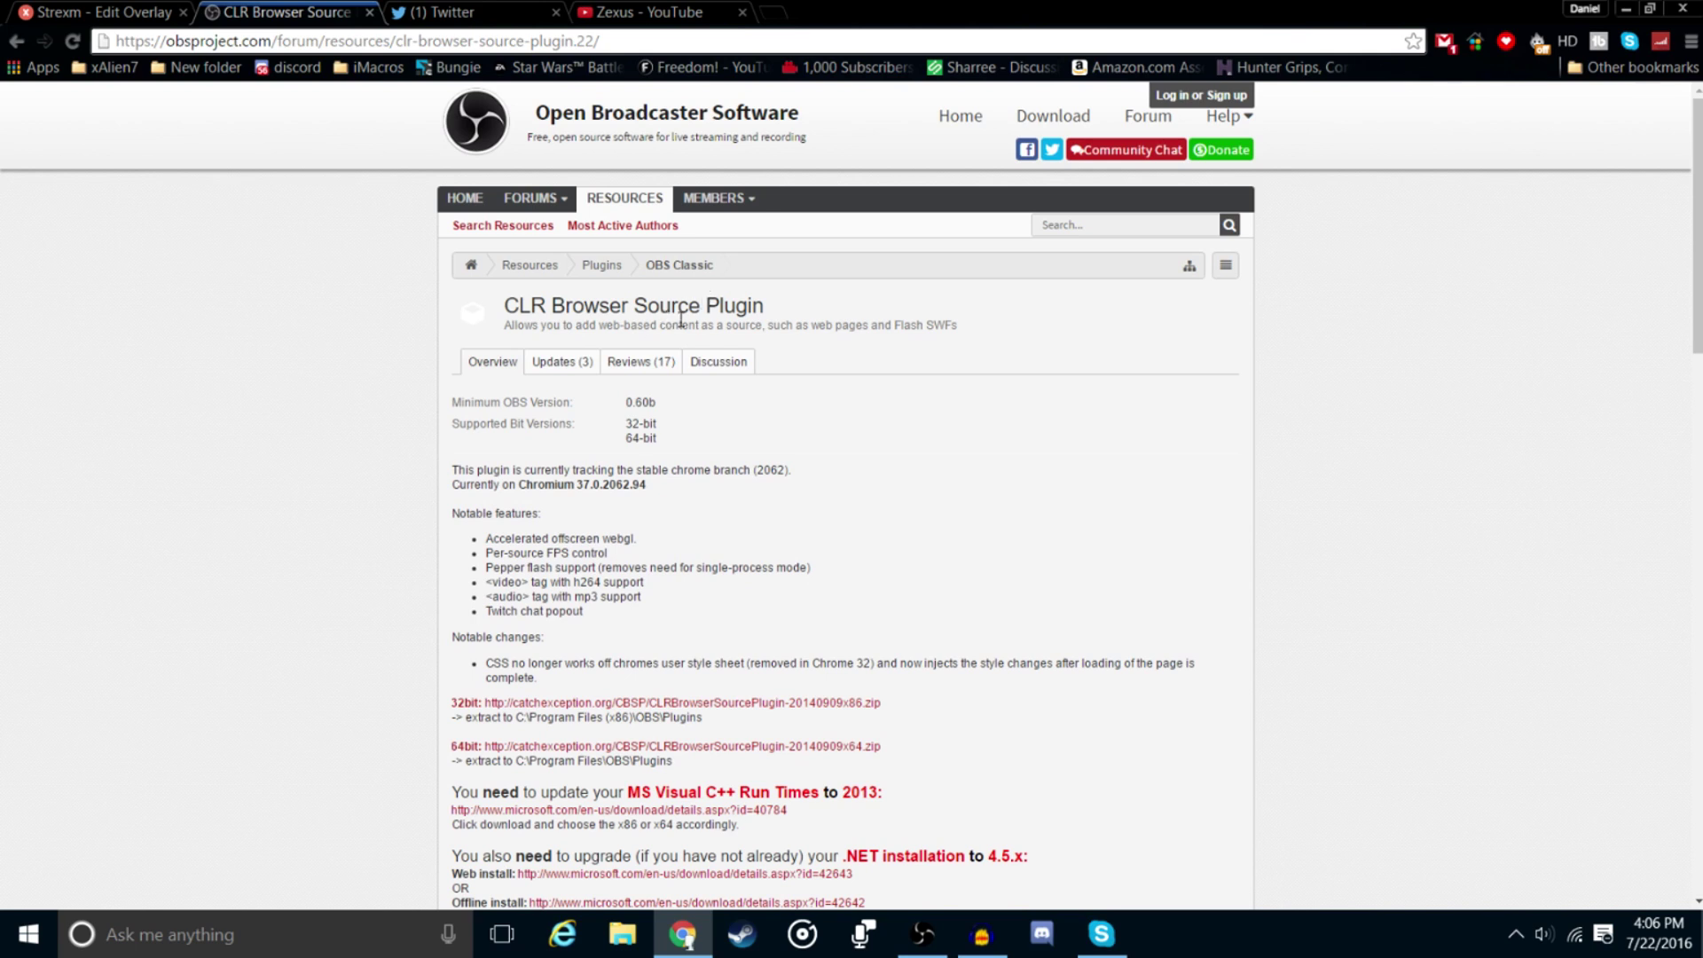
pyautogui.scroll(-1, 615, 427)
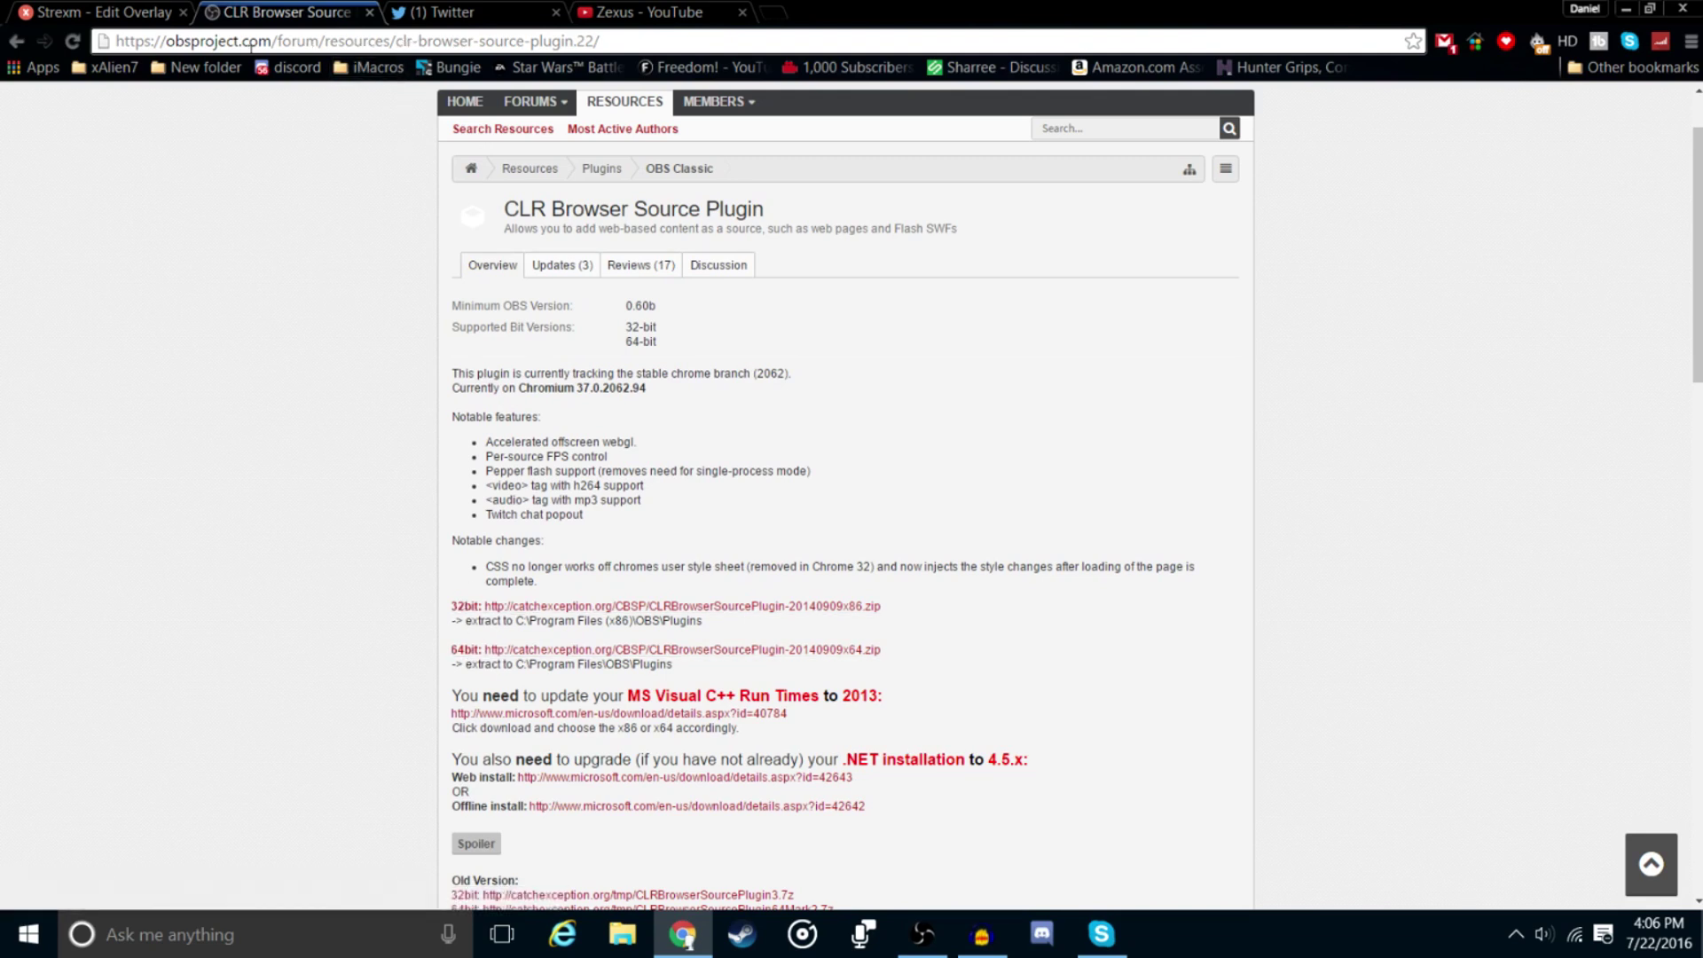
pyautogui.scroll(2, 205, 175)
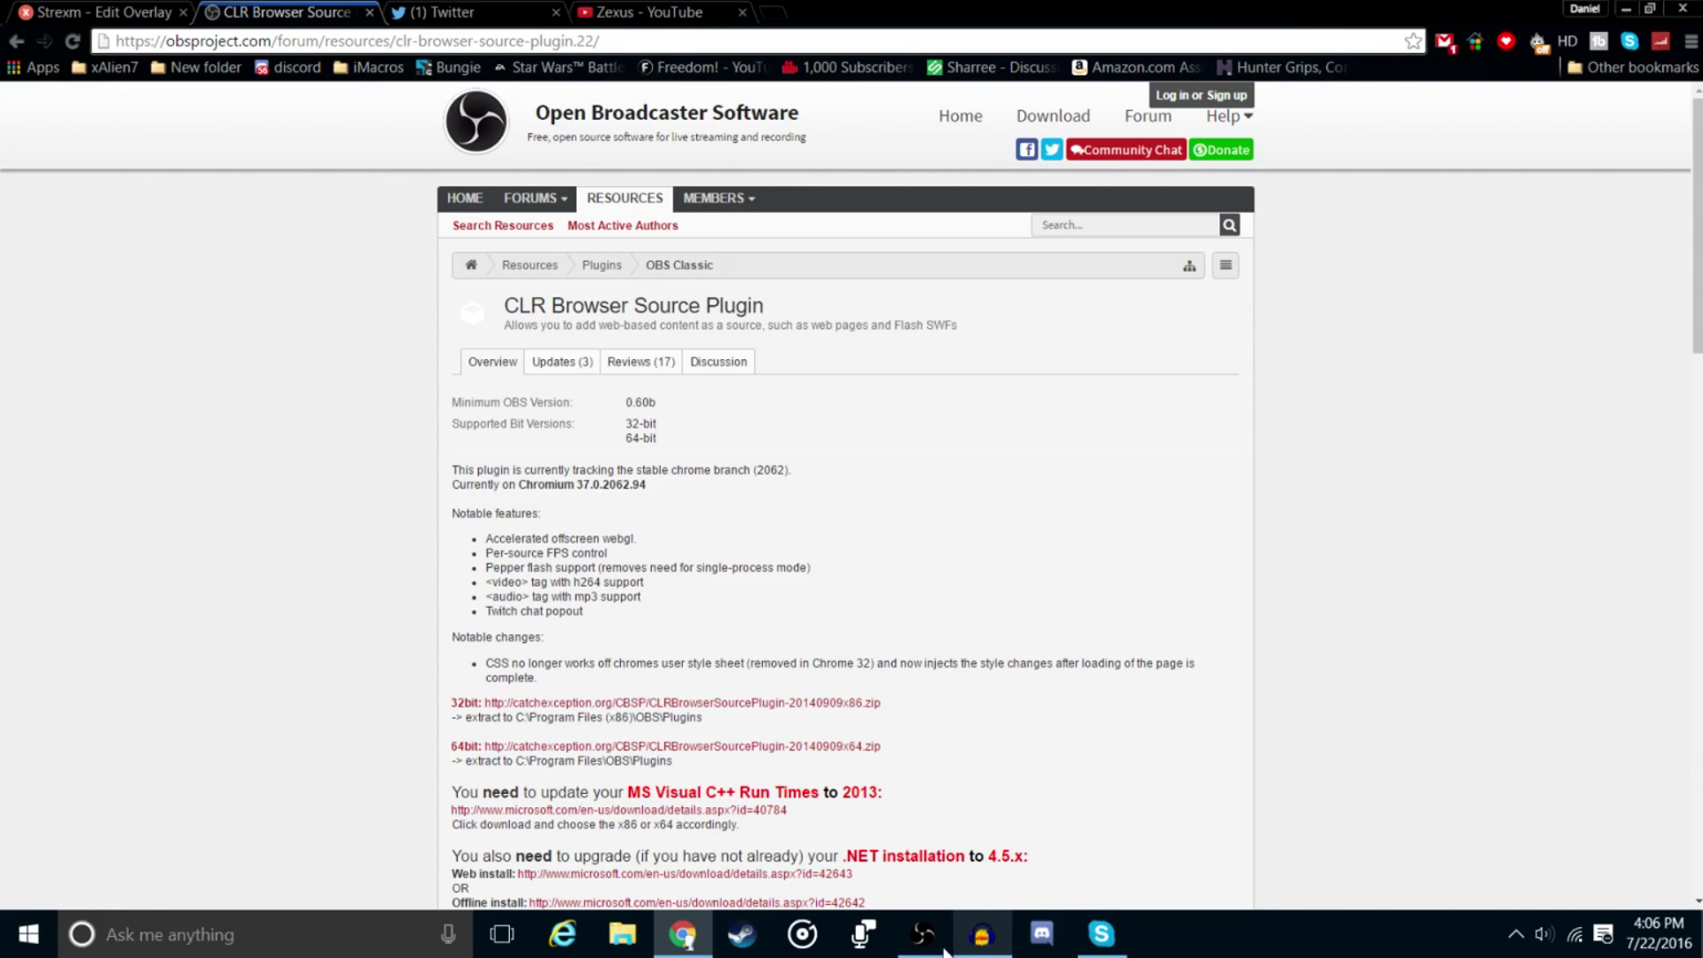
# Bring OBS forward and add a new CLR Browser source to the PC scene.
pyautogui.click(922, 933)
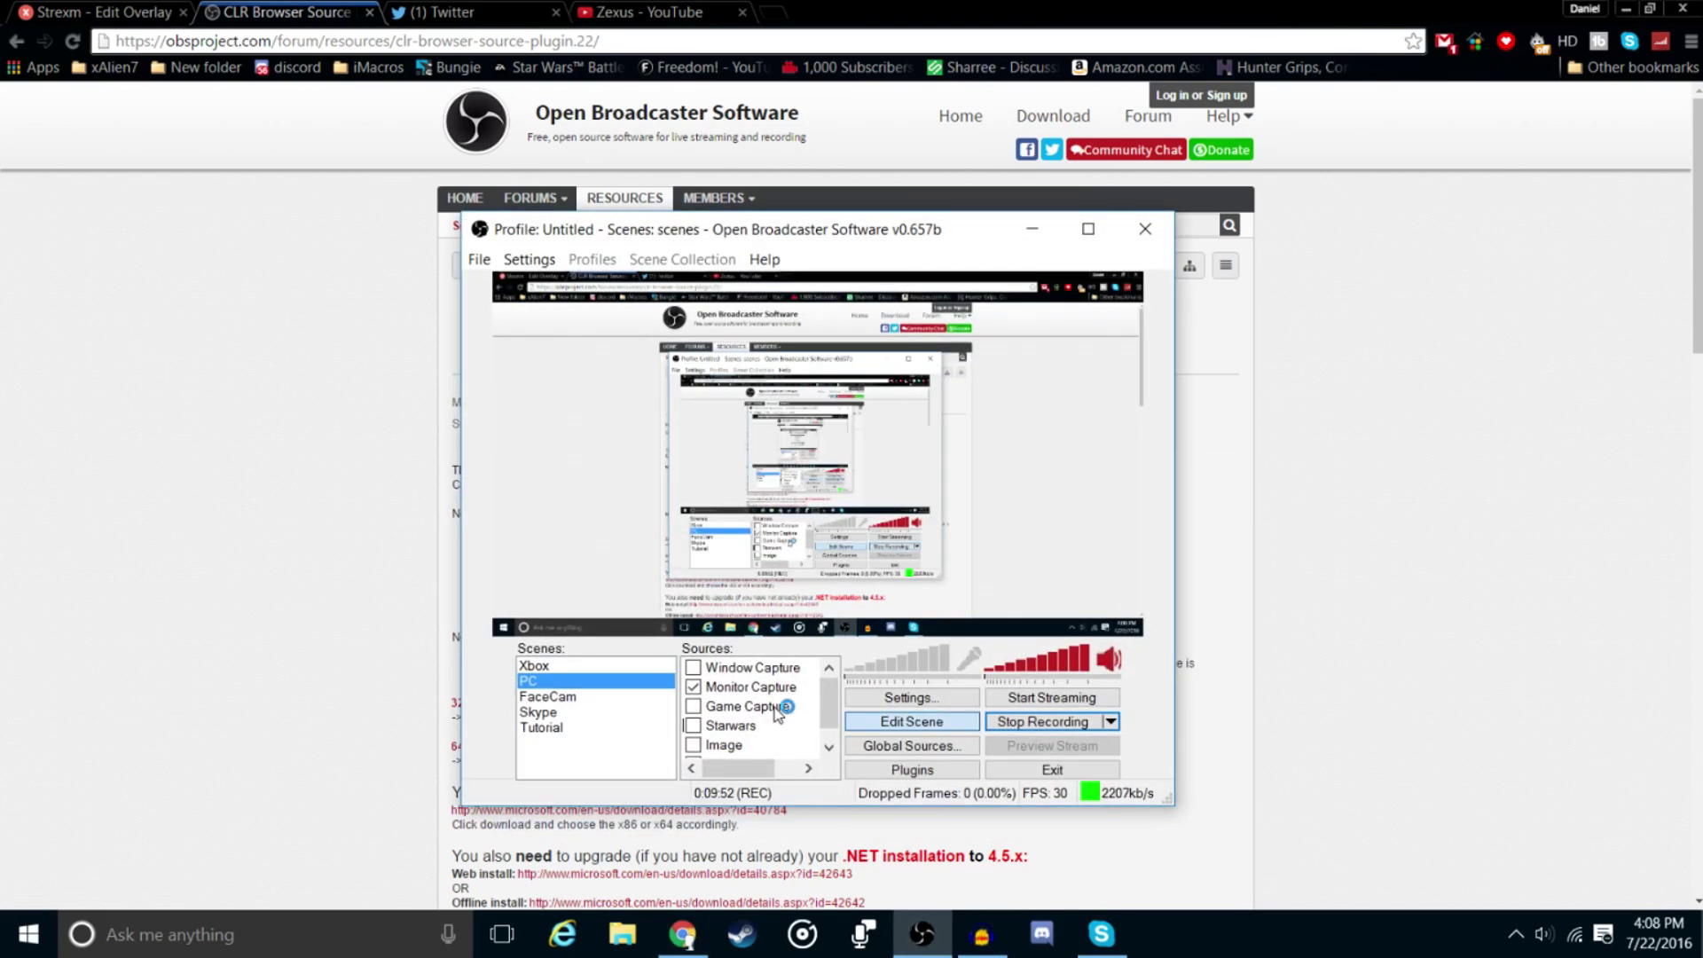
pyautogui.scroll(-1, 784, 718)
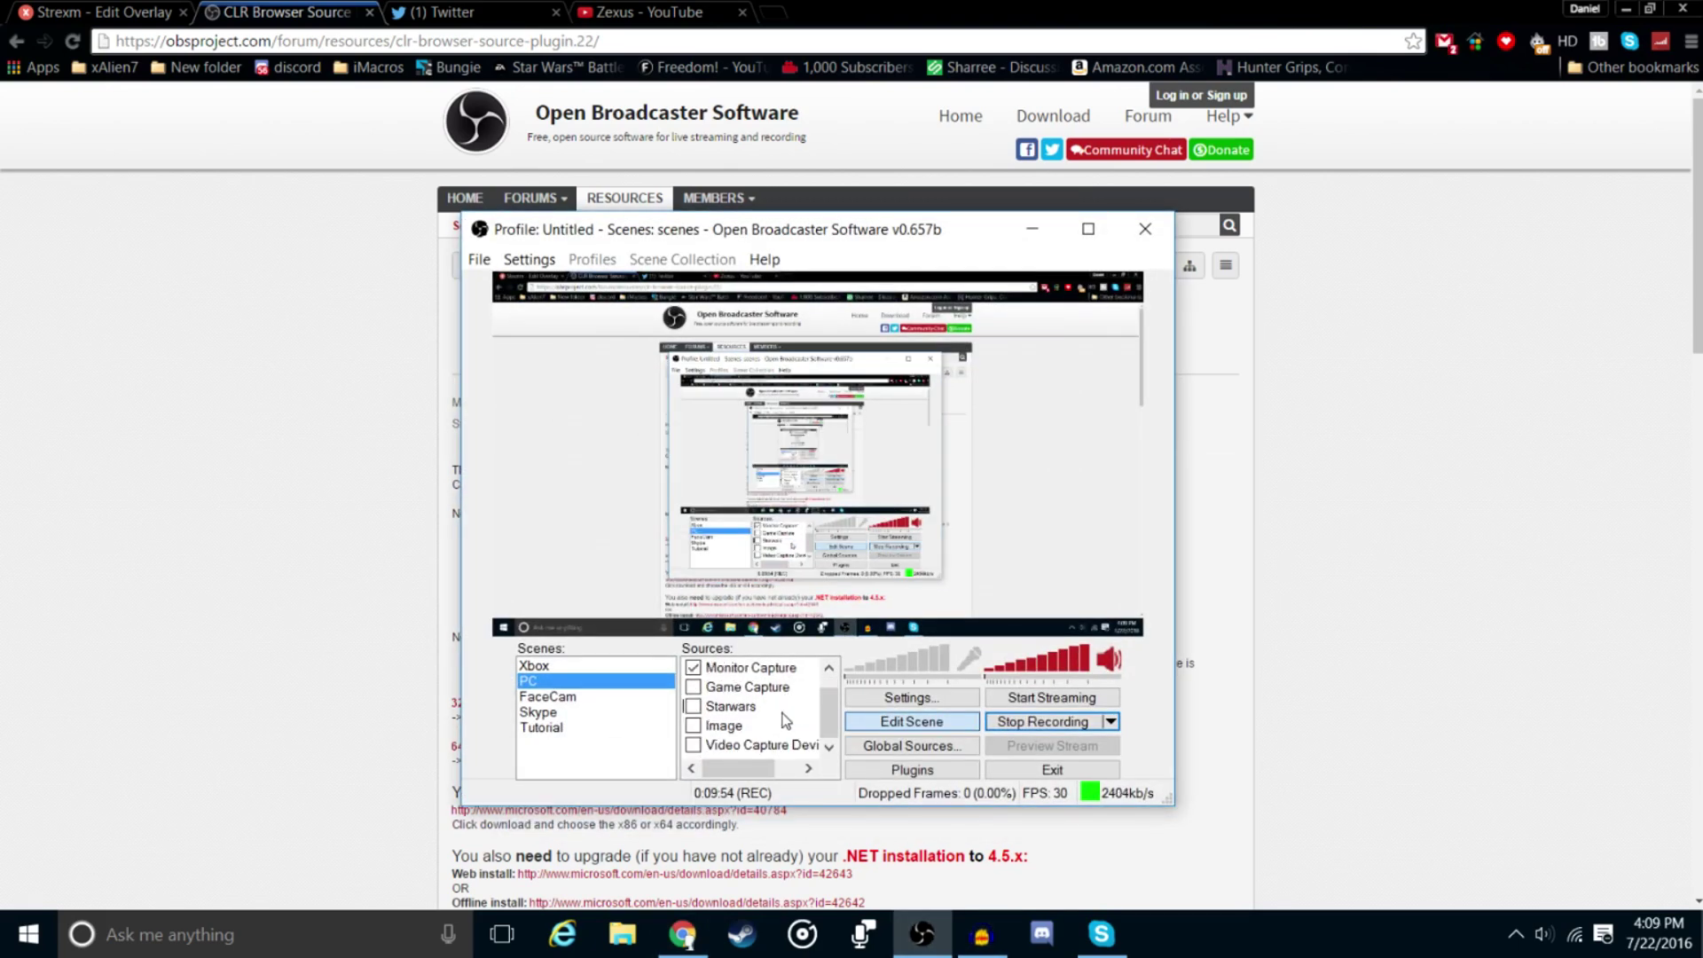
pyautogui.scroll(1, 784, 716)
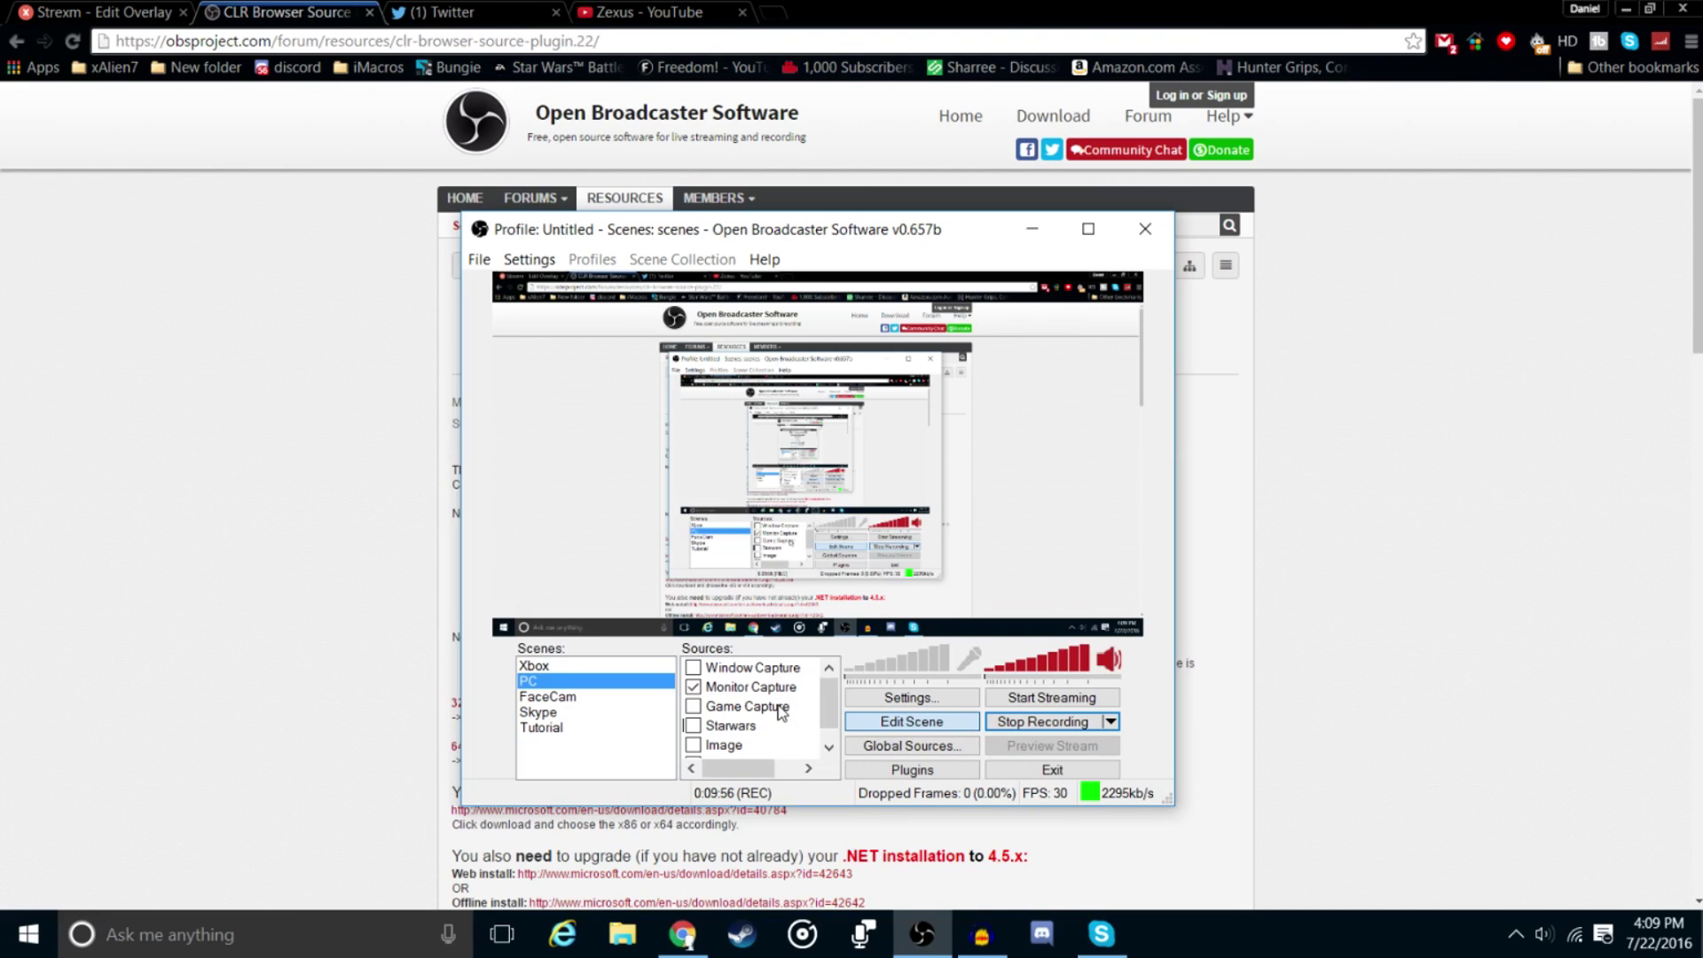
pyautogui.rightClick(806, 746)
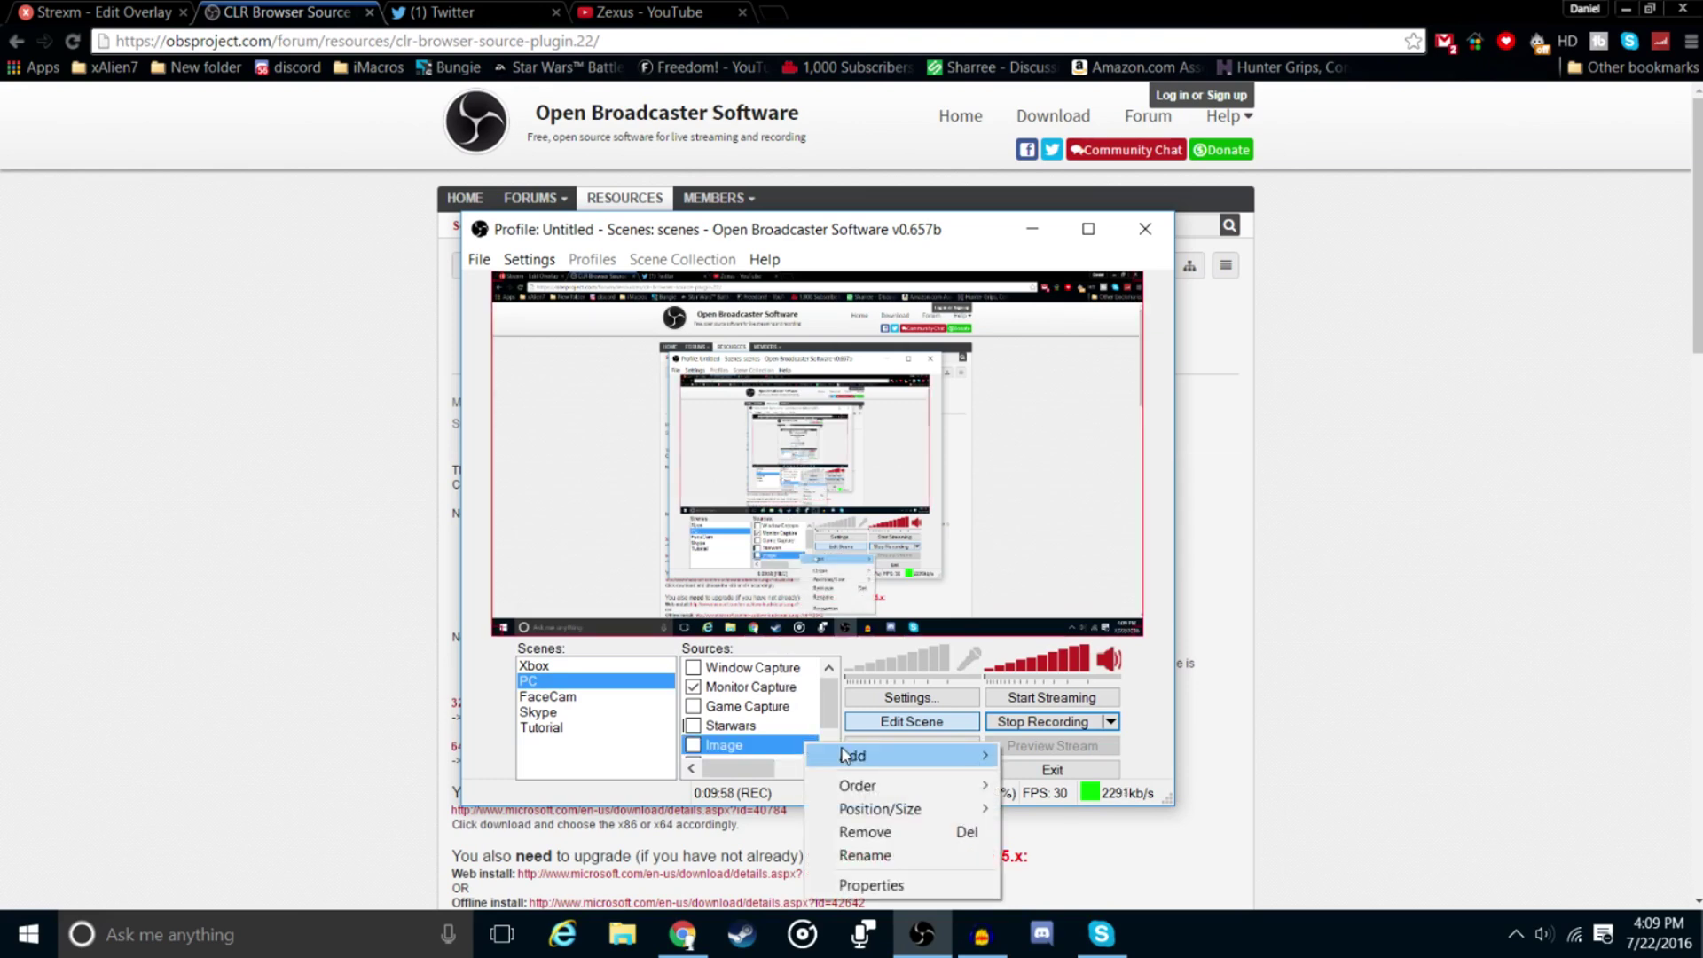
pyautogui.moveTo(844, 755)
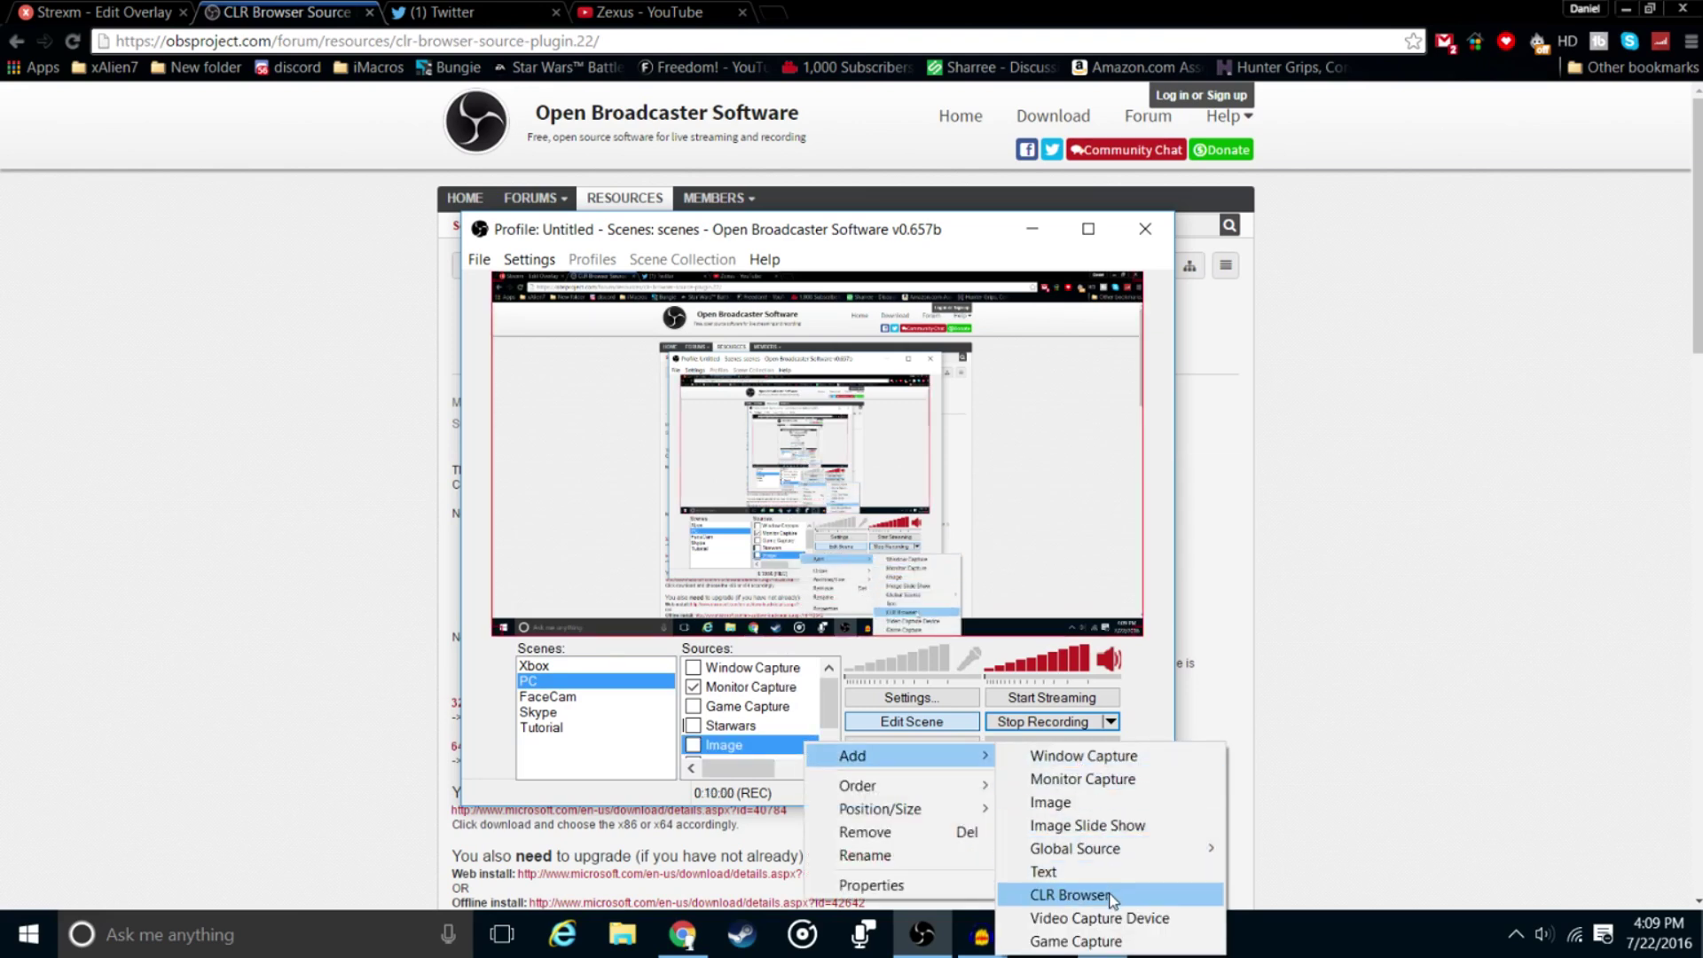
pyautogui.click(1068, 894)
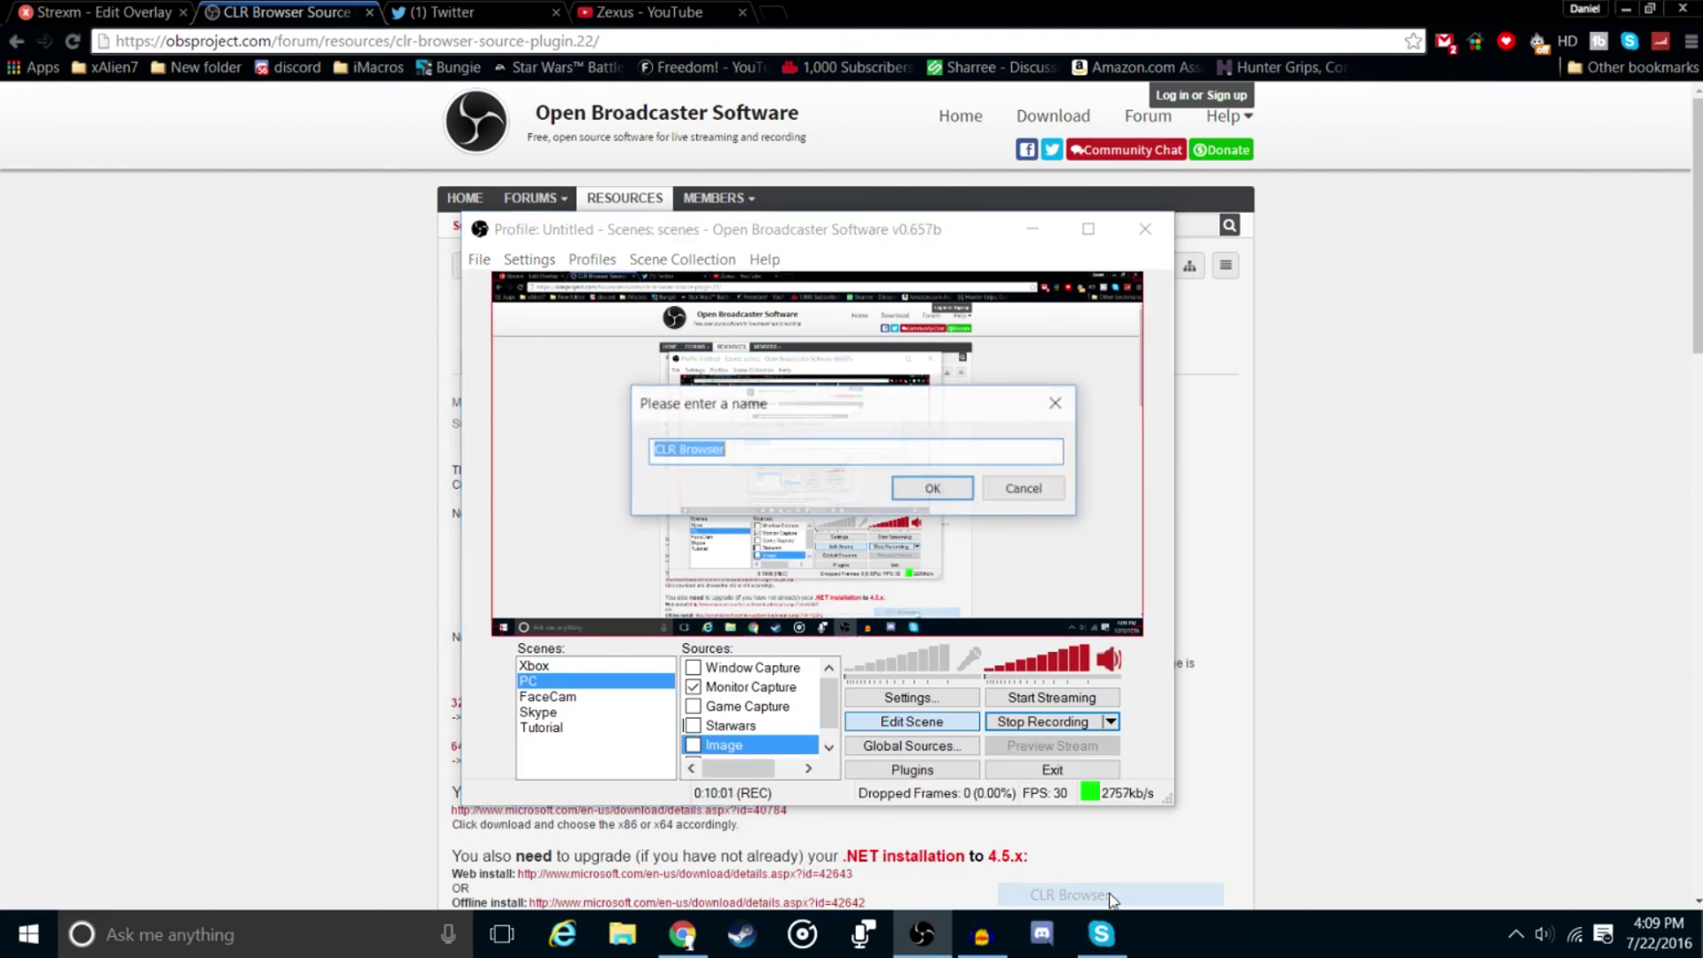
# Keep the name 'CLR Browser', replace its URL with the pasted Strexm overlay link, and set size 1920x1080.
pyautogui.click(898, 486)
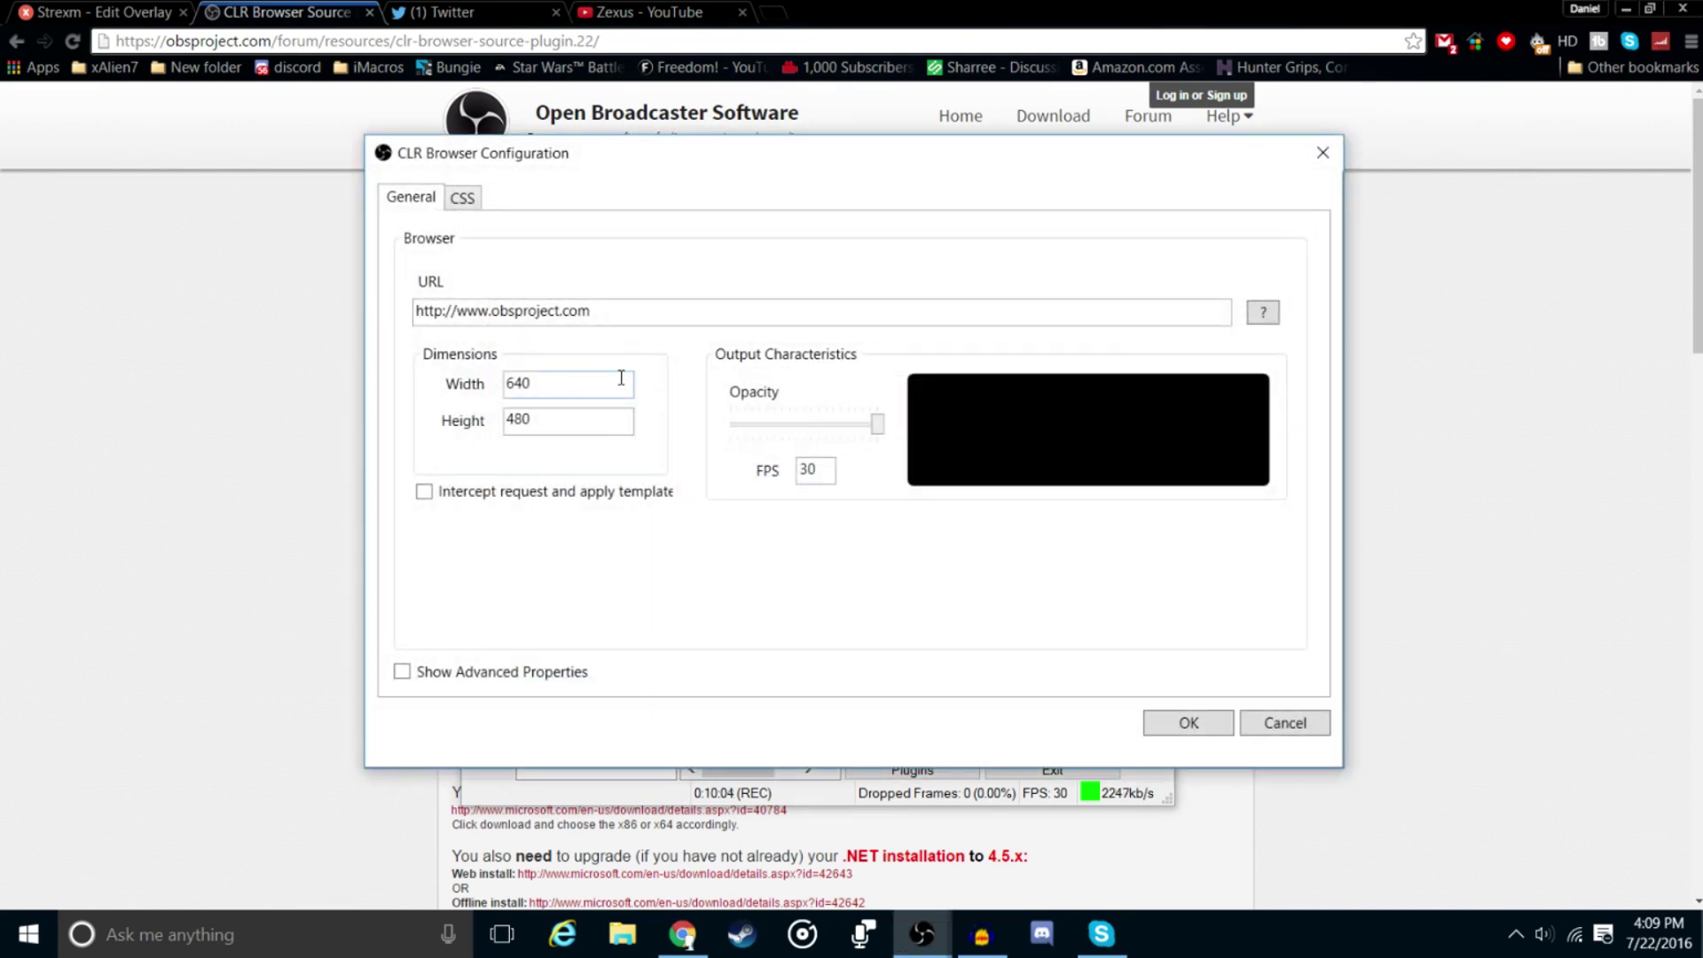
pyautogui.moveTo(618, 312); pyautogui.dragTo(251, 303)
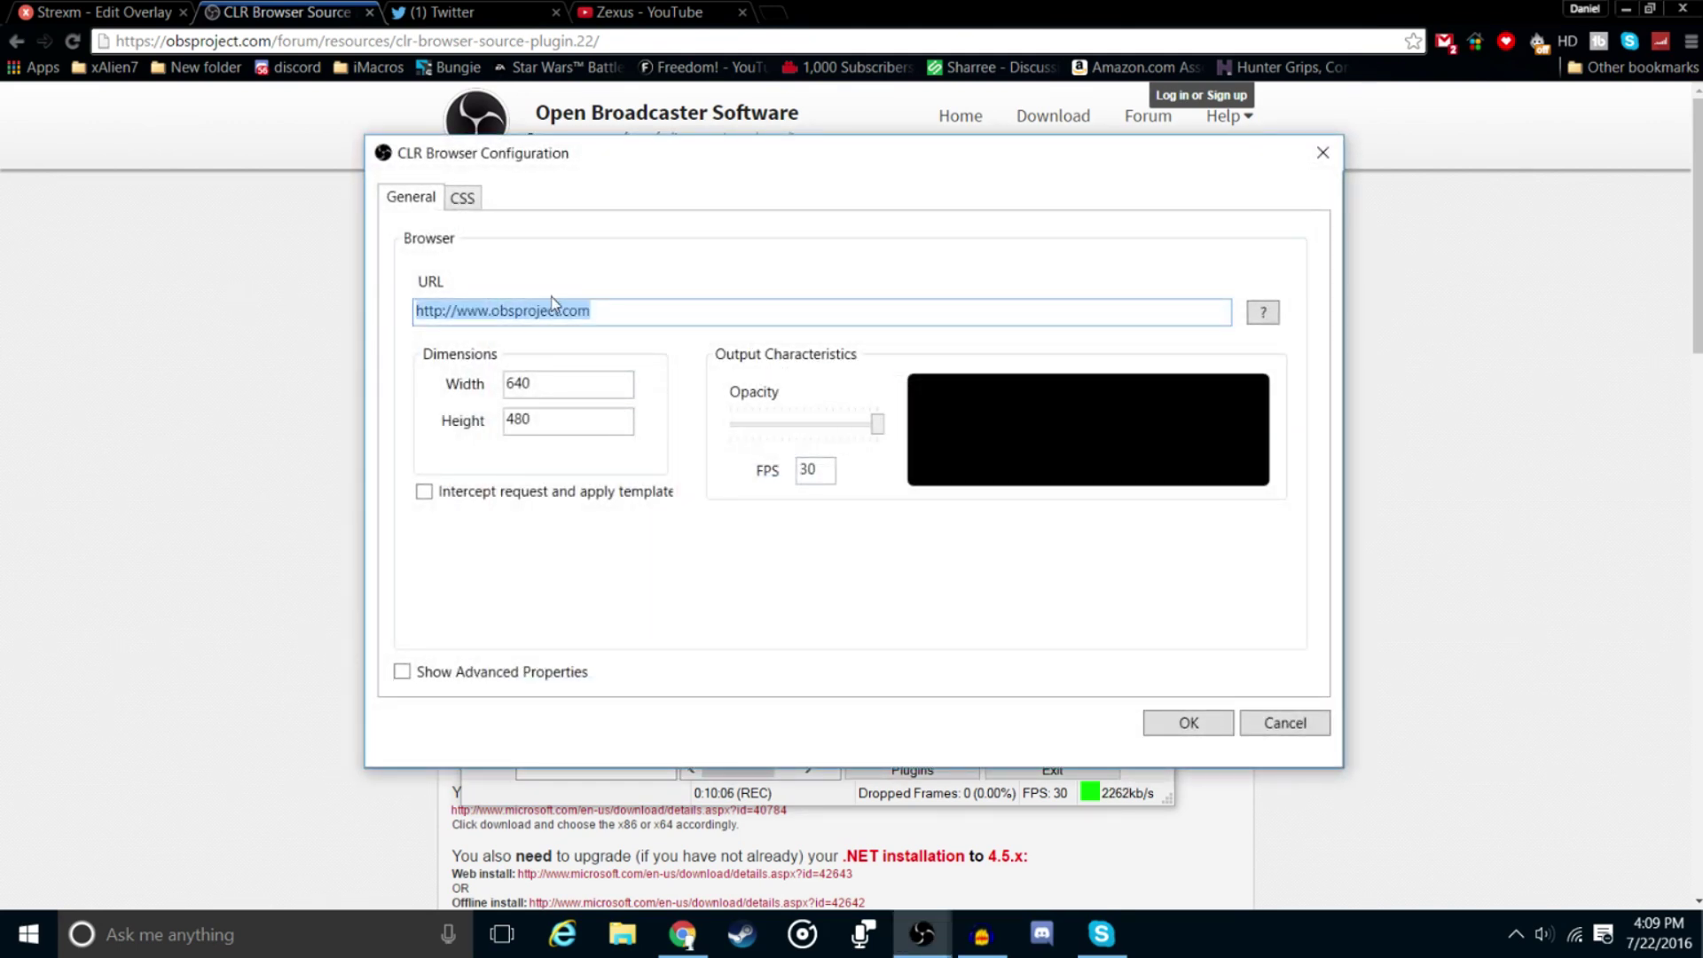
pyautogui.press('BackSpace')
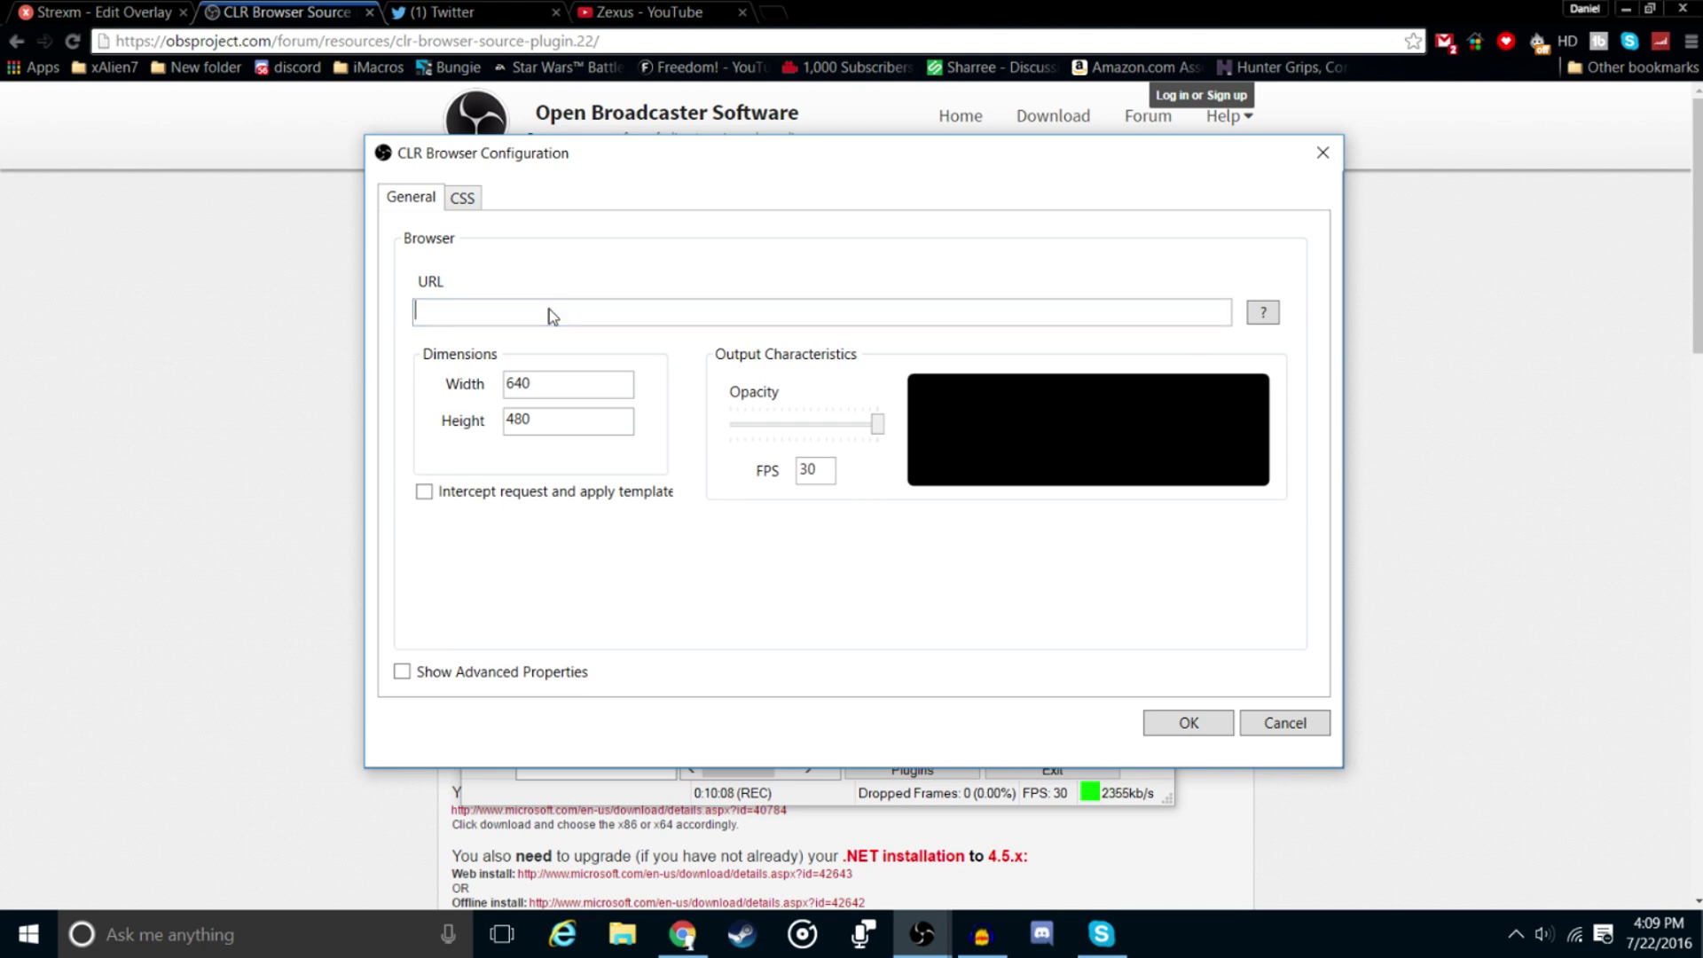
pyautogui.rightClick(549, 308)
pyautogui.click(658, 371)
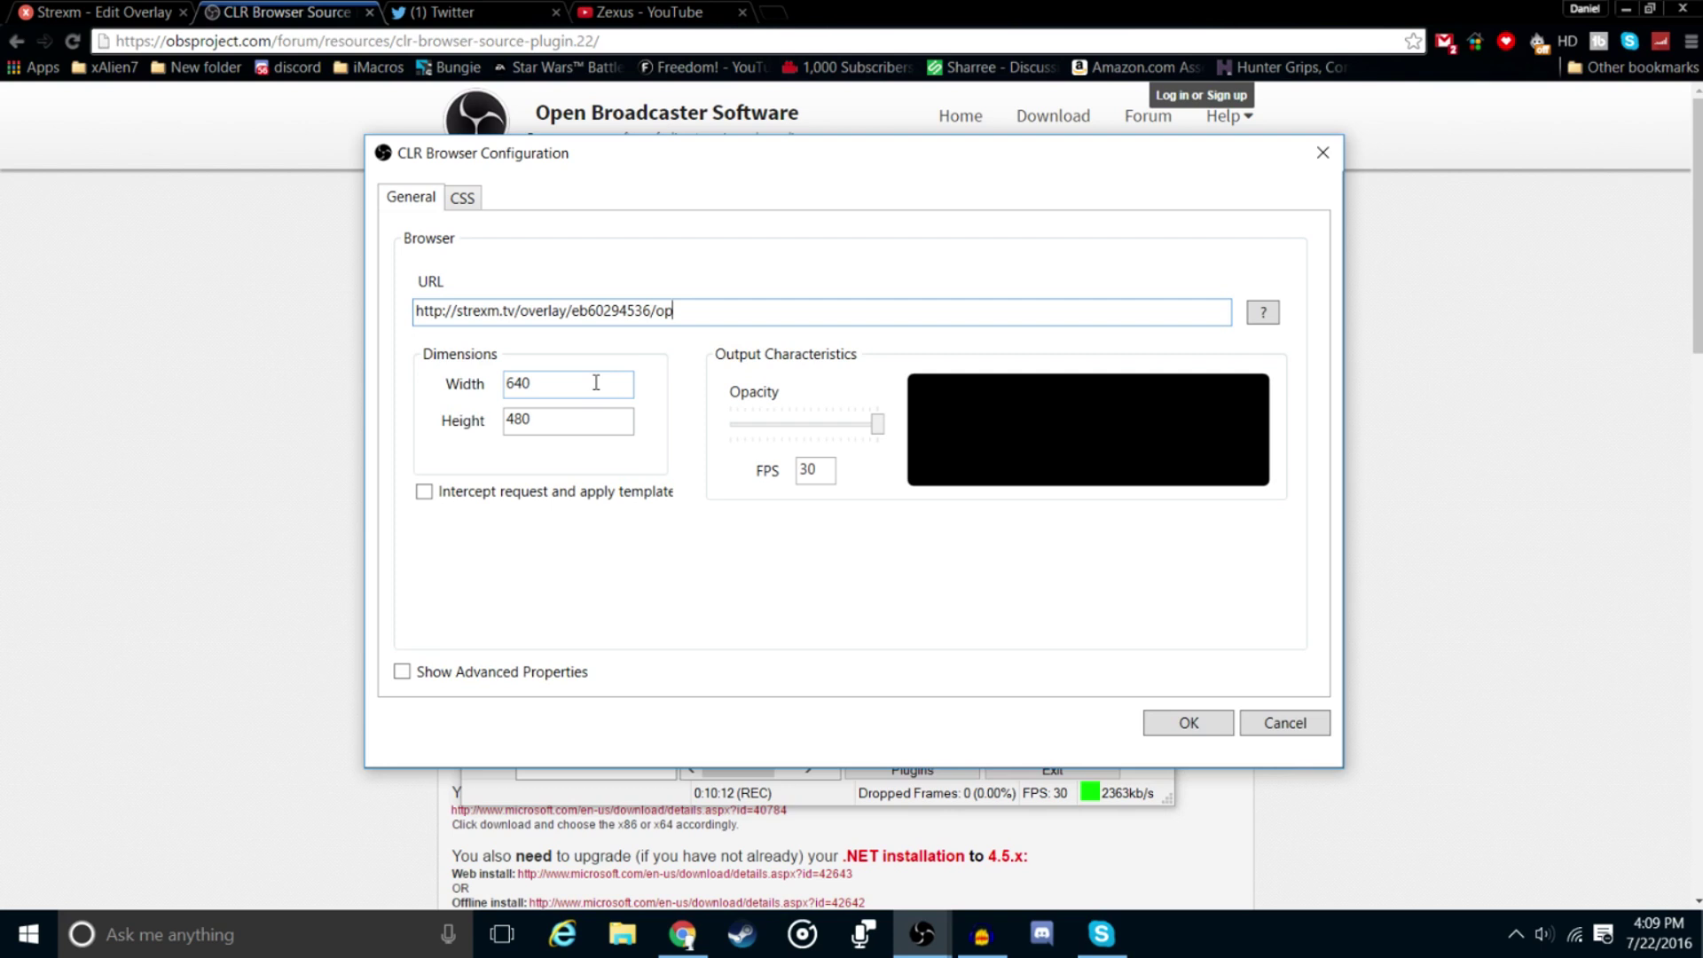
pyautogui.moveTo(596, 383); pyautogui.dragTo(483, 389)
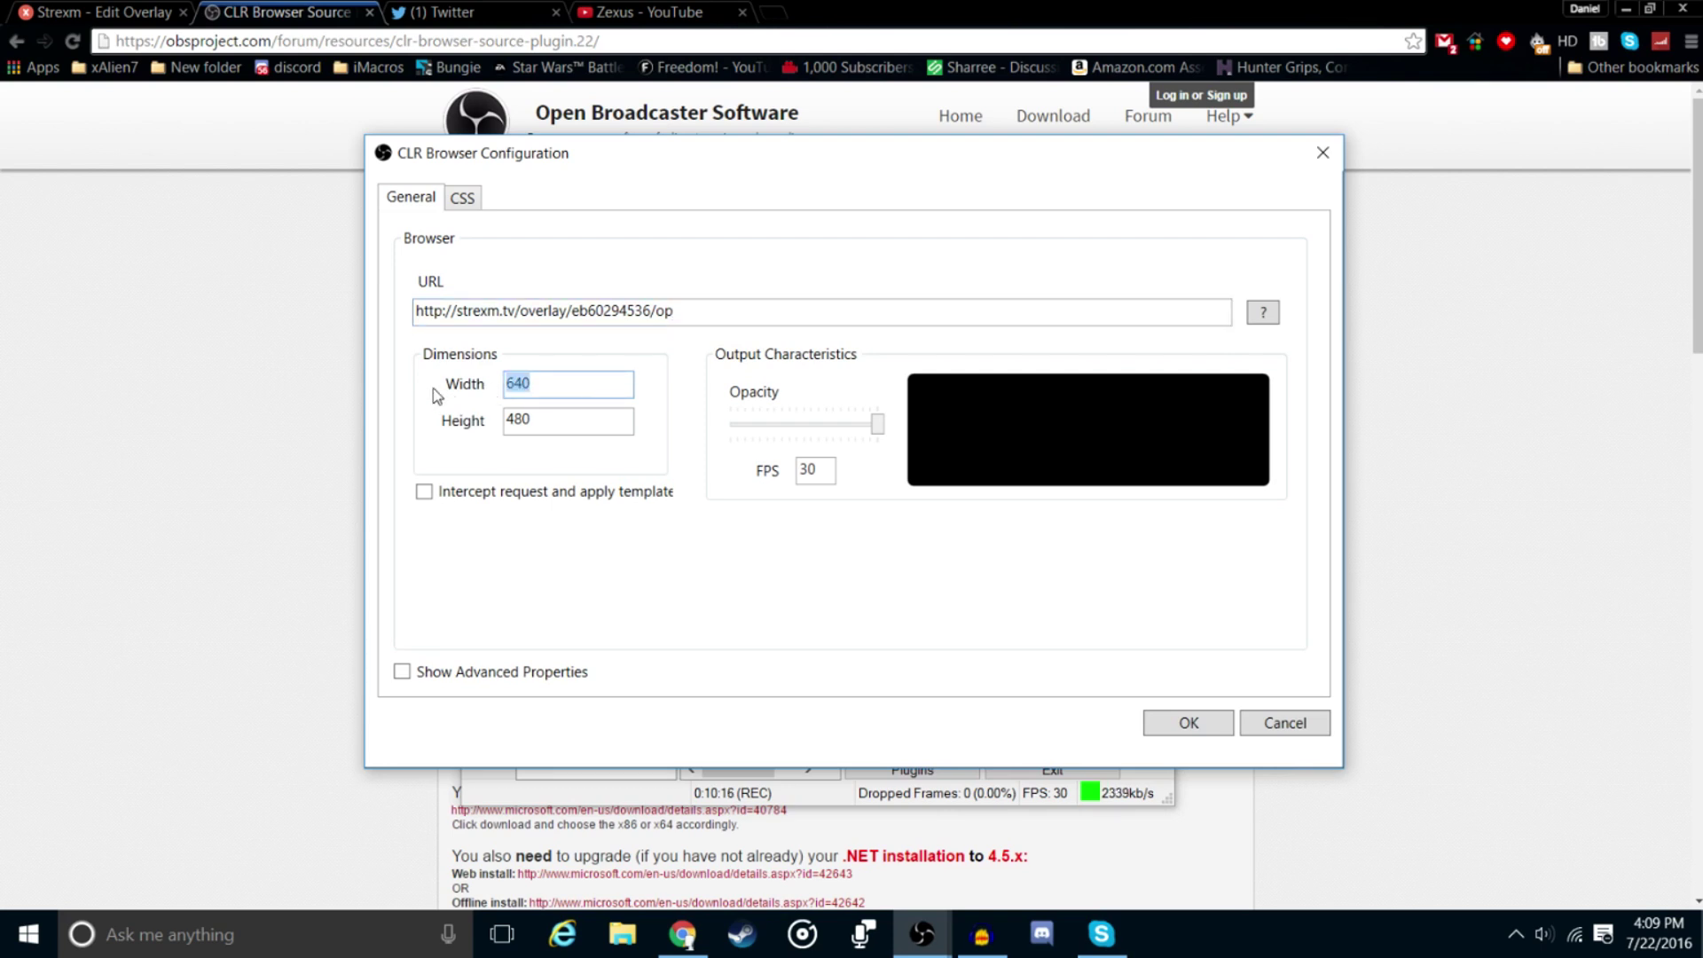
pyautogui.write('1920')
pyautogui.moveTo(591, 423); pyautogui.dragTo(405, 458)
pyautogui.write('1080')
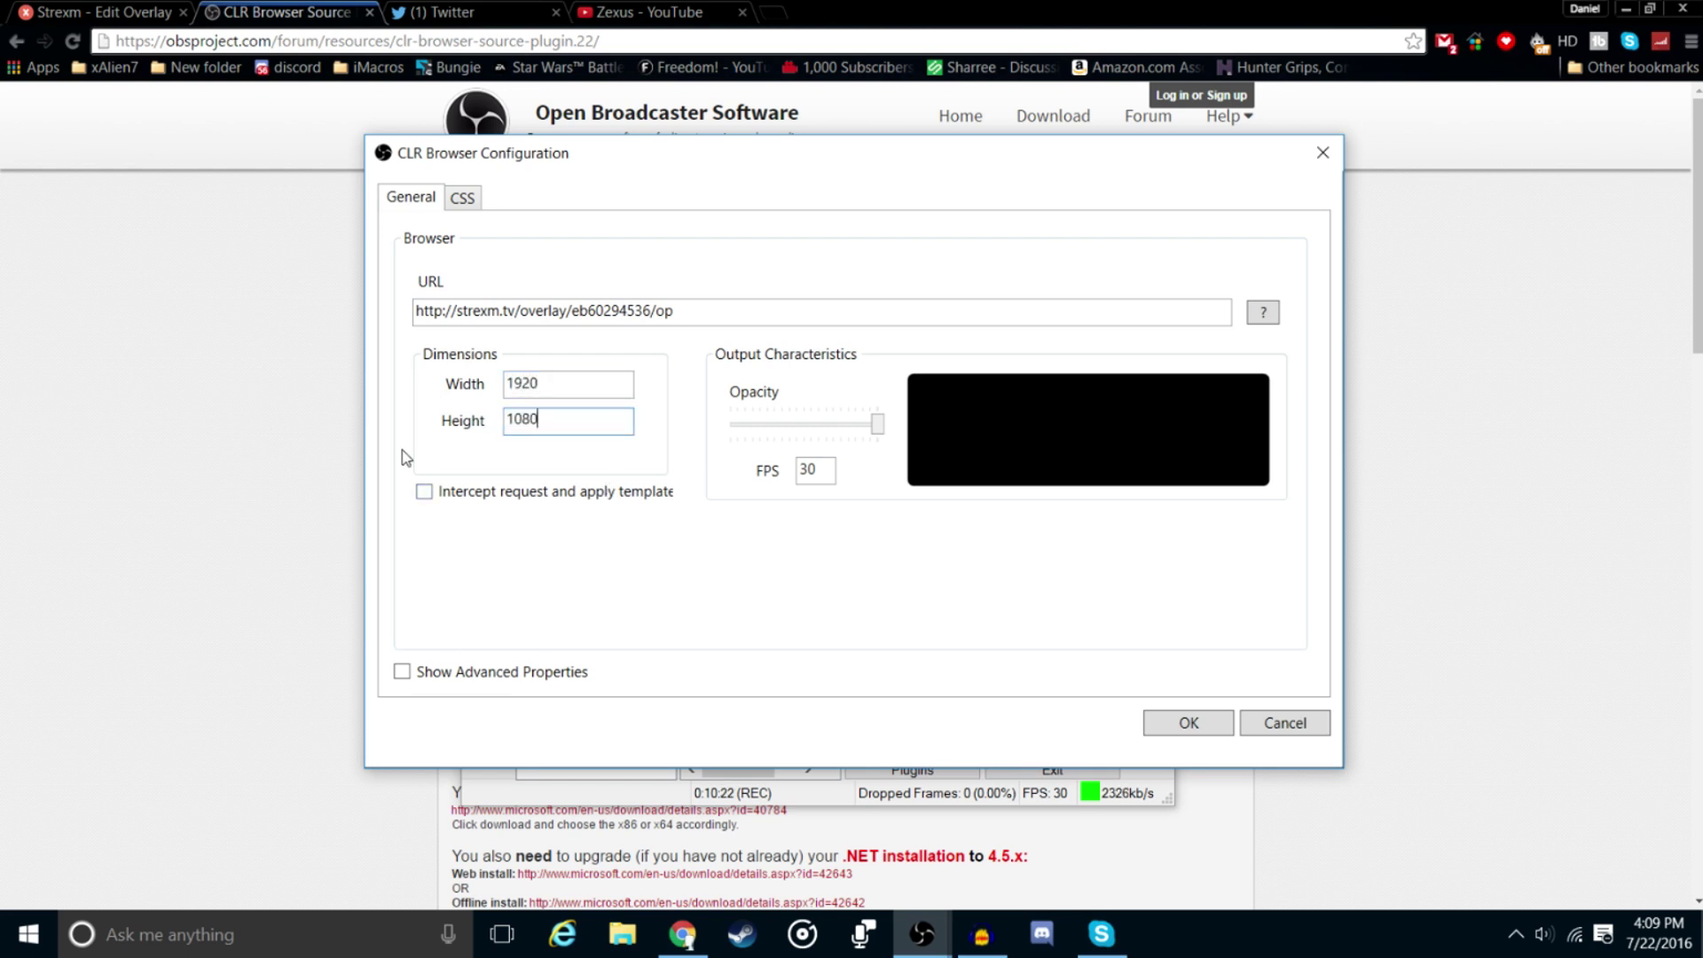
# Confirm the CLR Browser configuration so the source appears enabled in the PC scene's source list.
pyautogui.click(1188, 722)
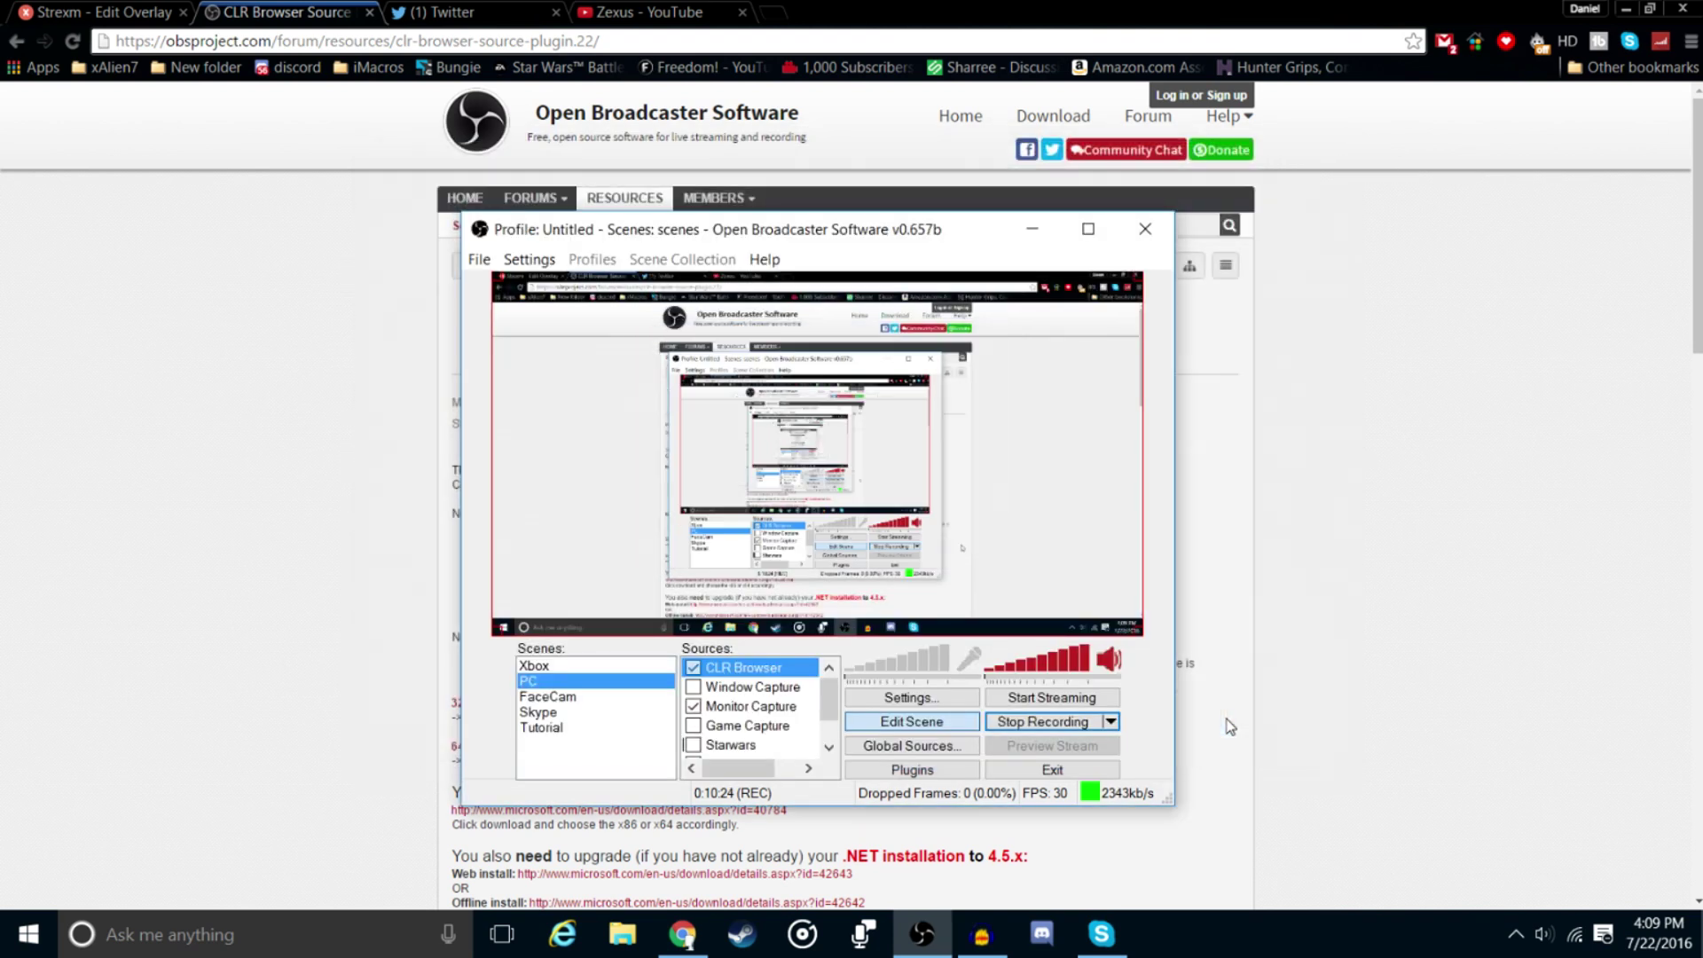